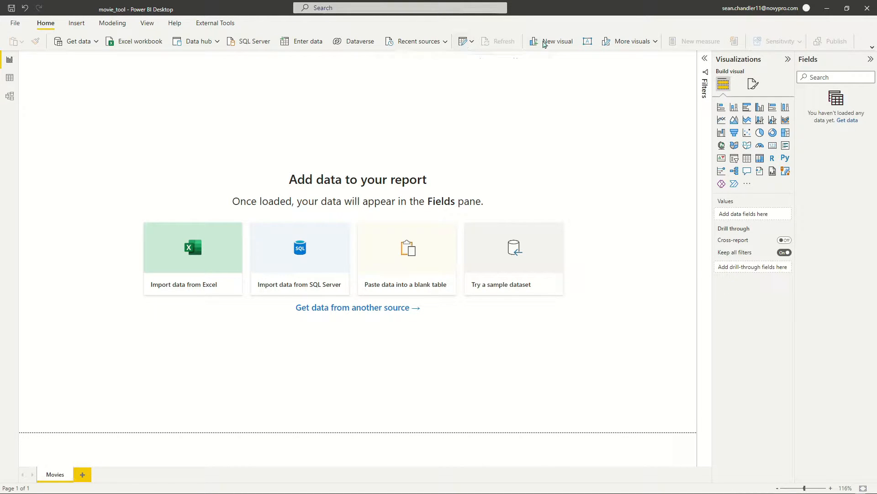
left_click(872, 47)
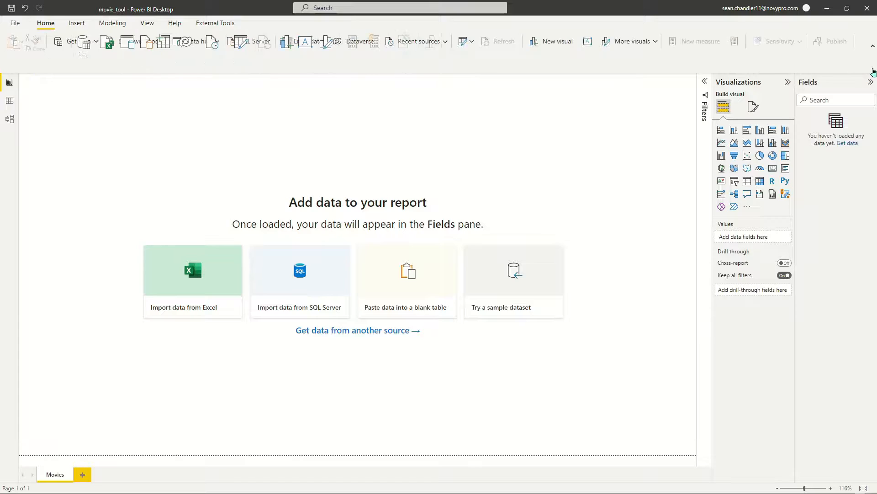
left_click(873, 69)
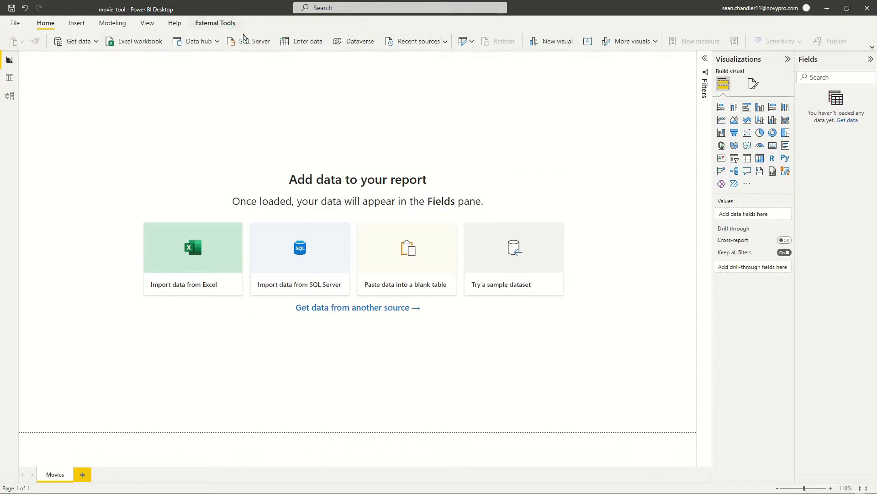
Open the Power Query Editor and start a new Text/CSV data source.
left_click(463, 42)
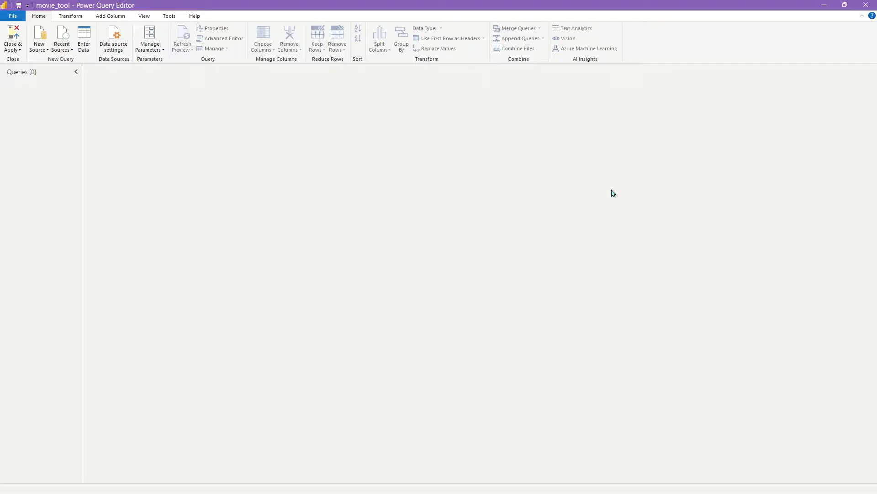
left_click(41, 54)
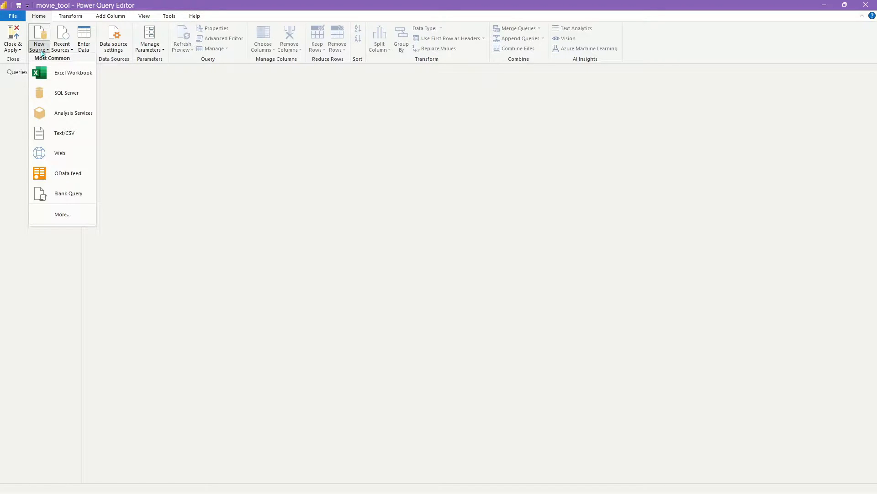
left_click(70, 135)
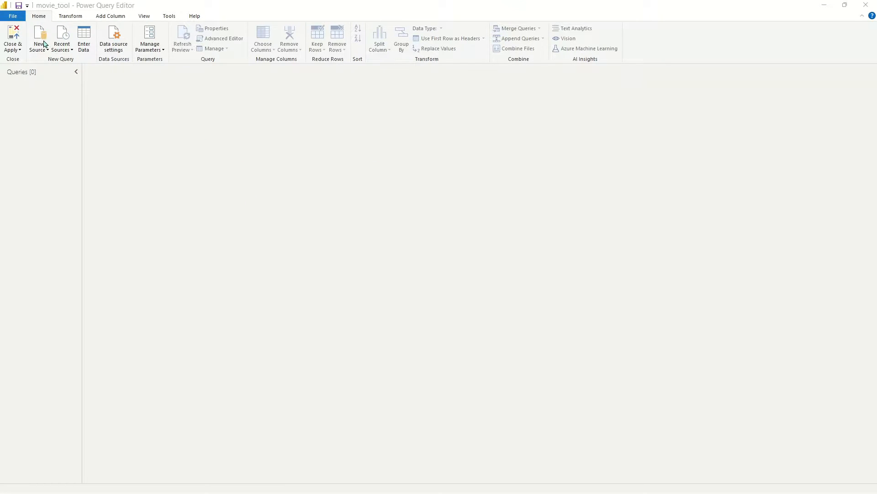
Import RT Movies from the 2023_01-_16_Movie_Data_Walkthrough folder inside Sweatpants BI, keeping the default comma delimiter.
left_click(142, 26)
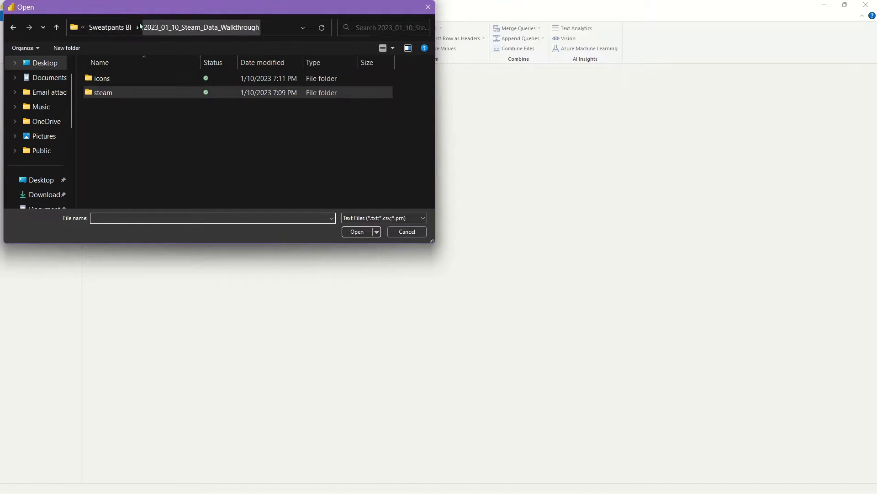
left_click(112, 27)
scroll(158, 149, "down", 2)
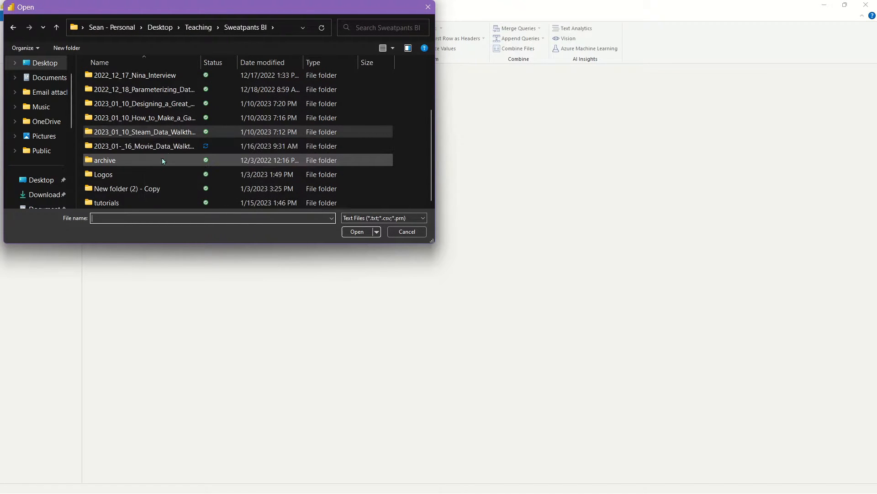
double_click(174, 146)
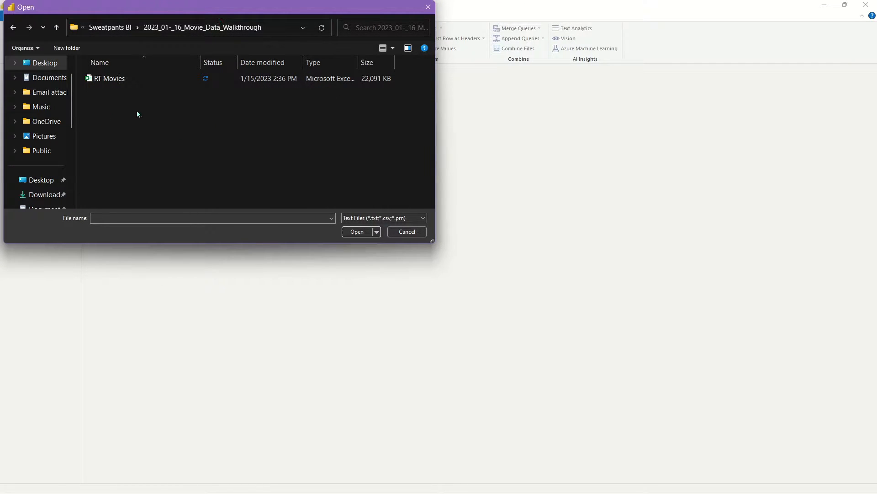
double_click(110, 78)
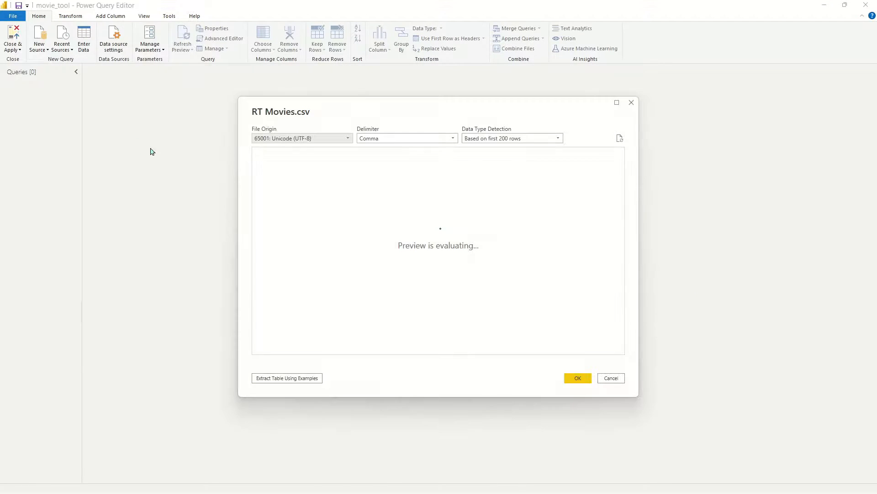
left_click_drag(323, 364, 581, 372)
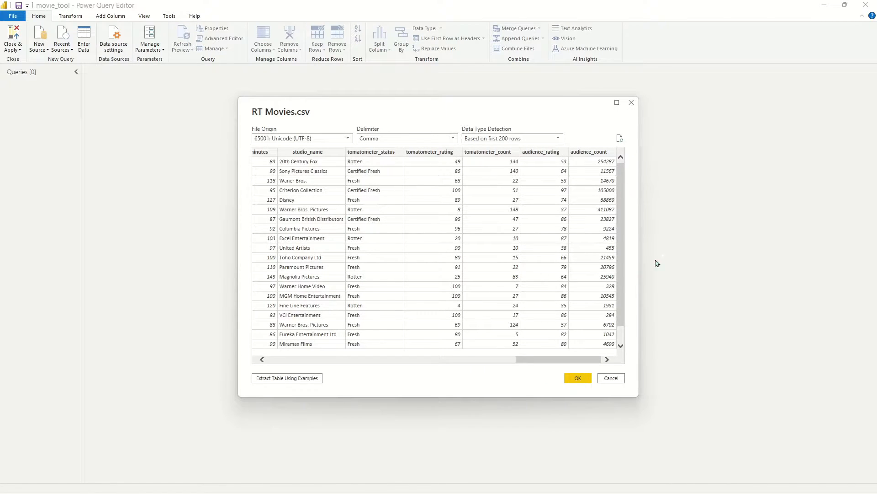
left_click(578, 378)
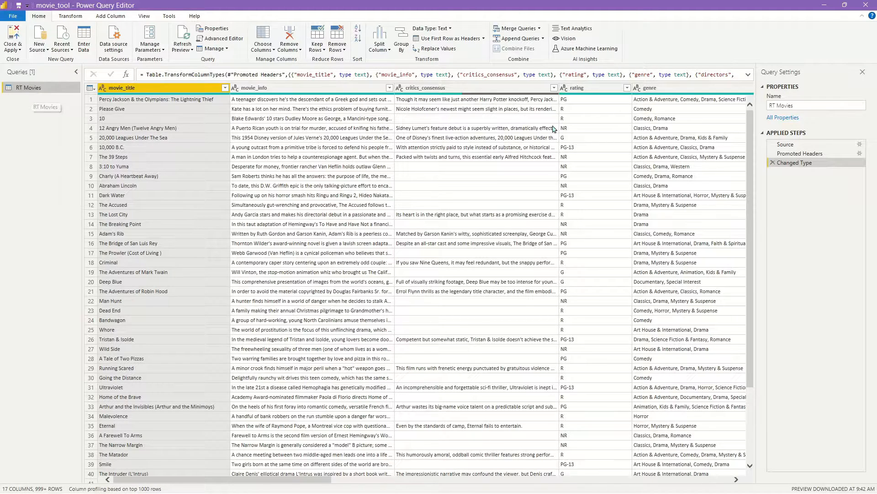
Create a reference of the RT Movies query and disable loading of the original query.
right_click(41, 93)
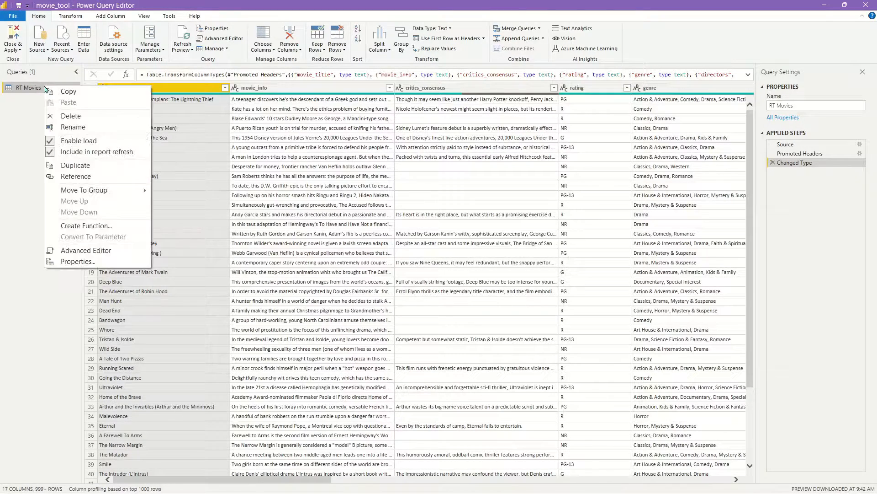
left_click(89, 178)
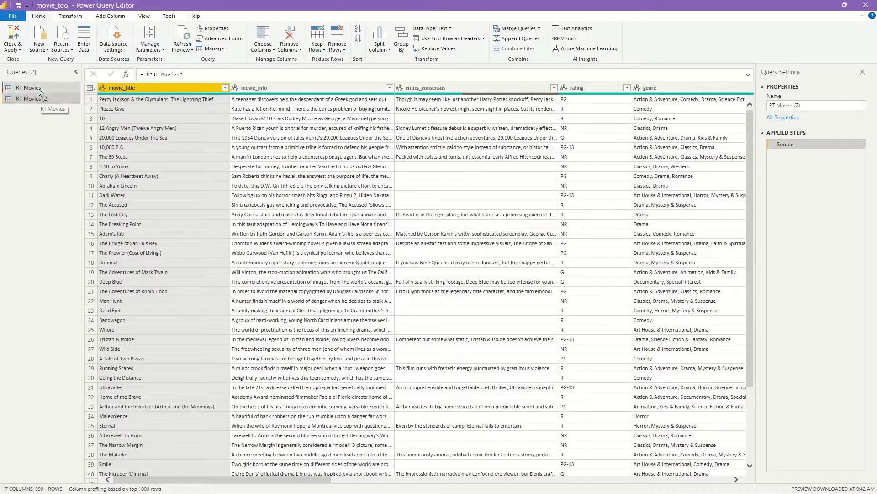
left_click(39, 89)
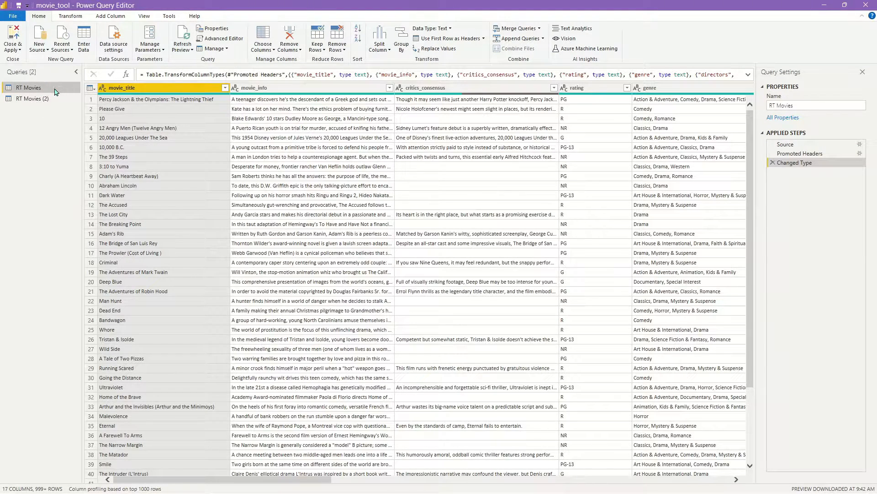
right_click(56, 89)
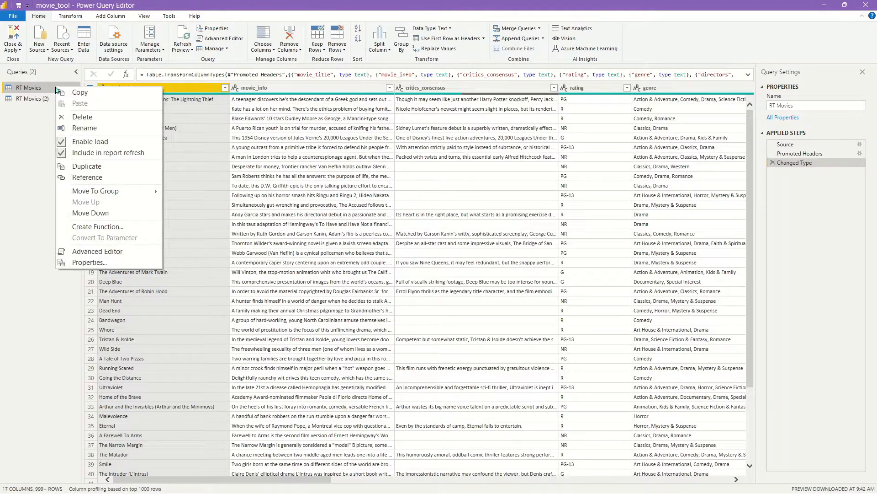
left_click(112, 145)
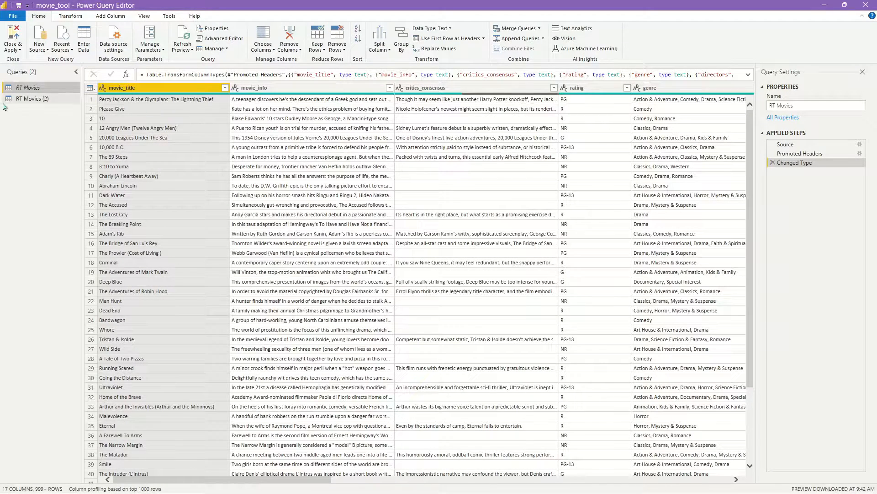
Rename the original RT Movies query as RT Movies Source.
double_click(50, 87)
left_click(50, 88)
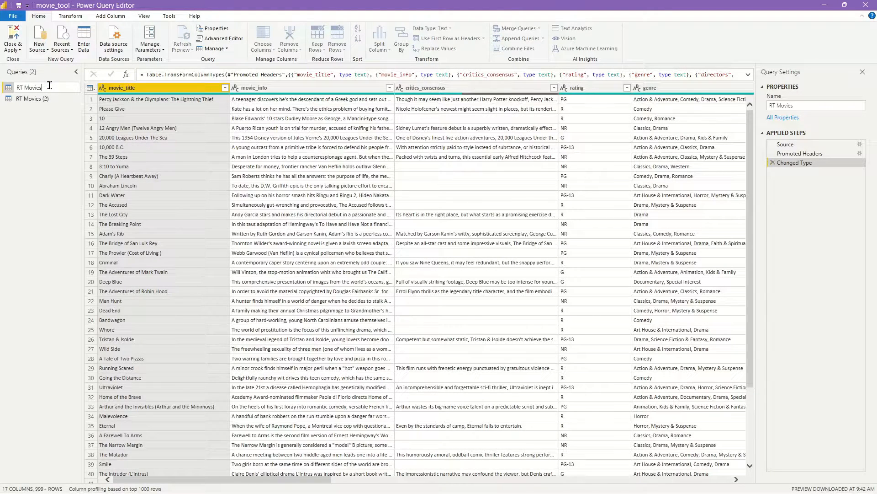
type("Source")
key("Return")
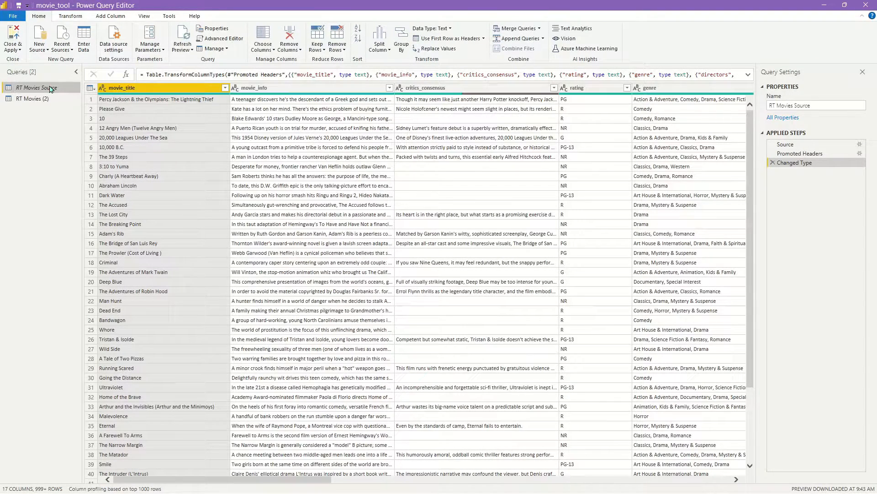
In the RT Movies (2) query, rename the movie_title column as Movie Title.
left_click(43, 98)
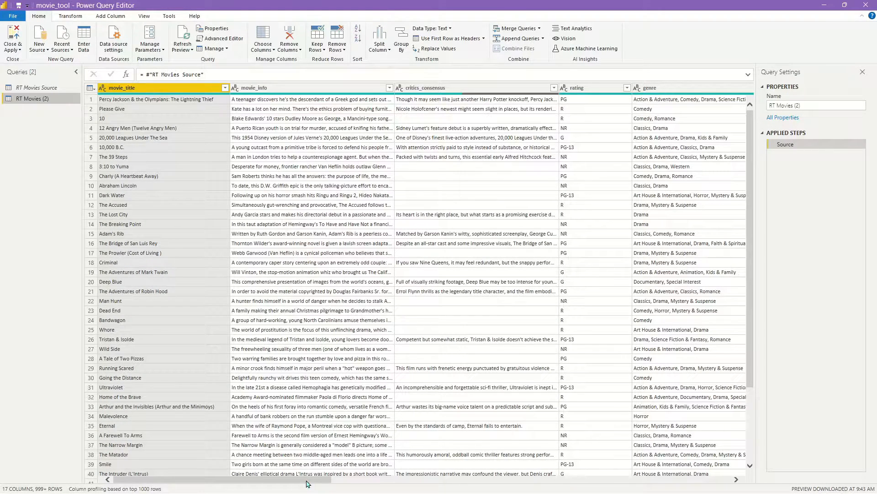
double_click(141, 88)
type("Move Title")
key("Return")
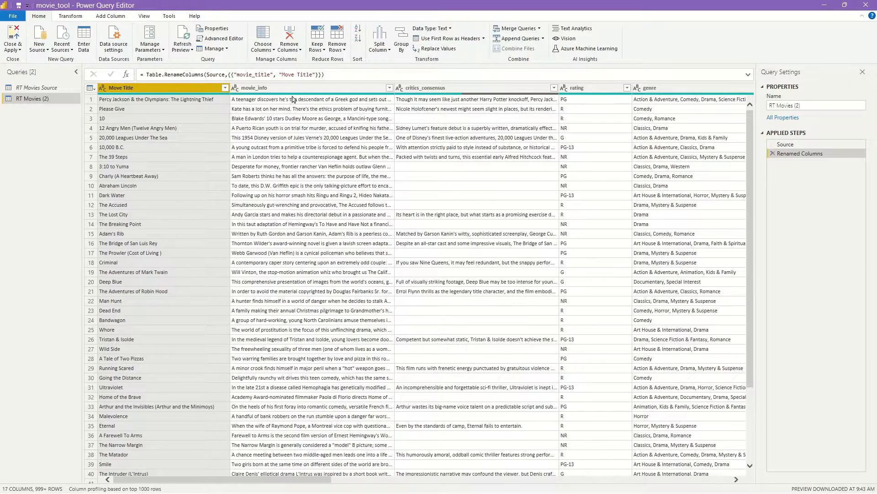
left_click(292, 75)
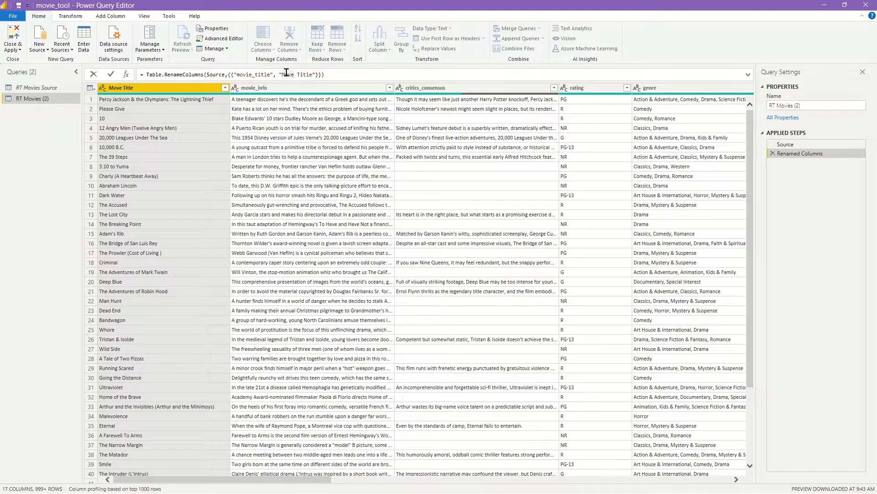
type("i")
key("Return")
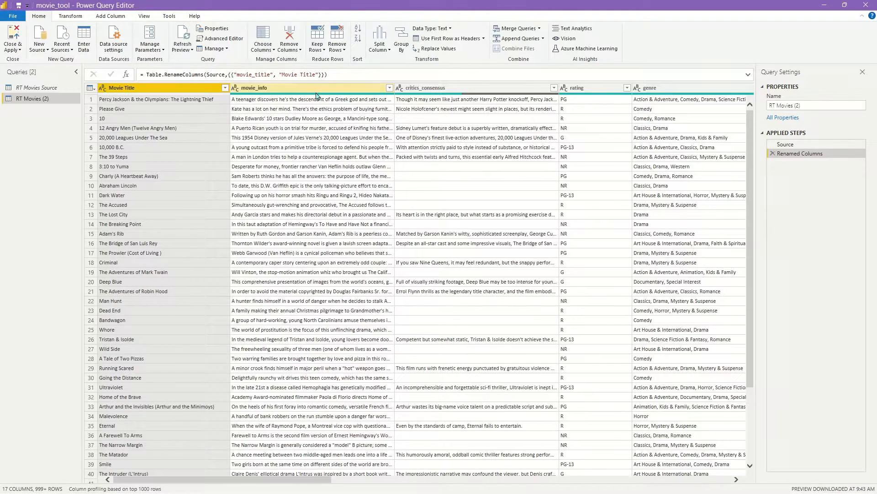
Rename the movie_info column as Movie Info and the critics_consensus column as Critics Consensus.
double_click(321, 88)
type("Movie Info")
key("Return")
double_click(458, 87)
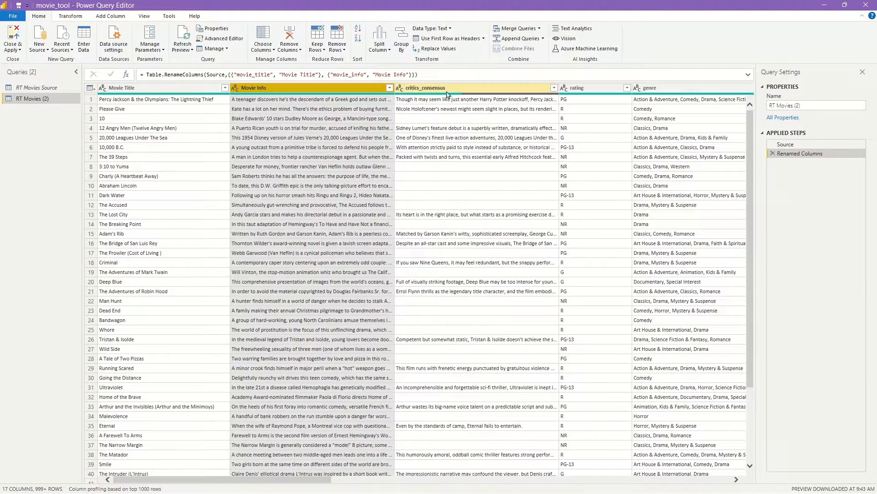
type("Critics")
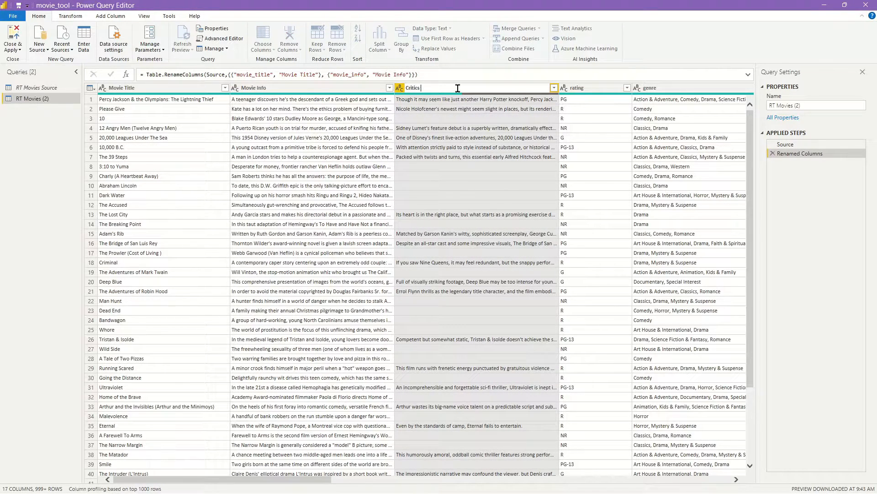
type(" Consensus")
key("Return")
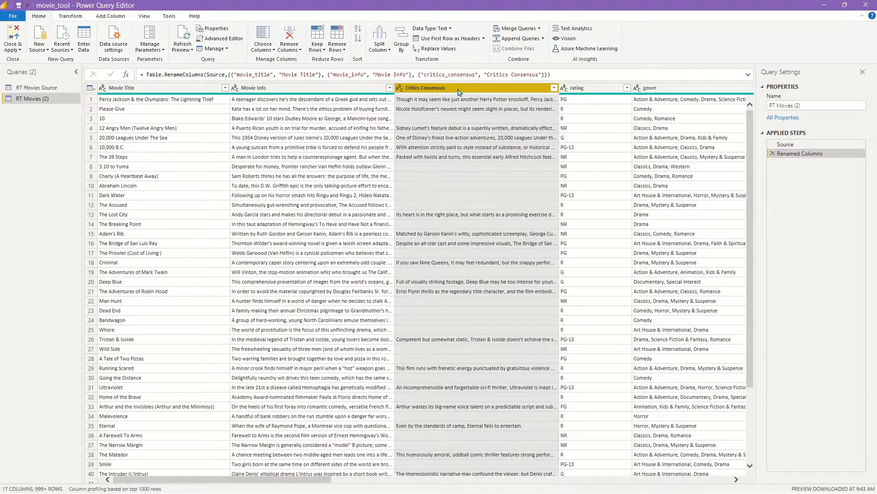
Capitalise the rating and genre column names as Rating and Genre.
double_click(591, 88)
type("Rating")
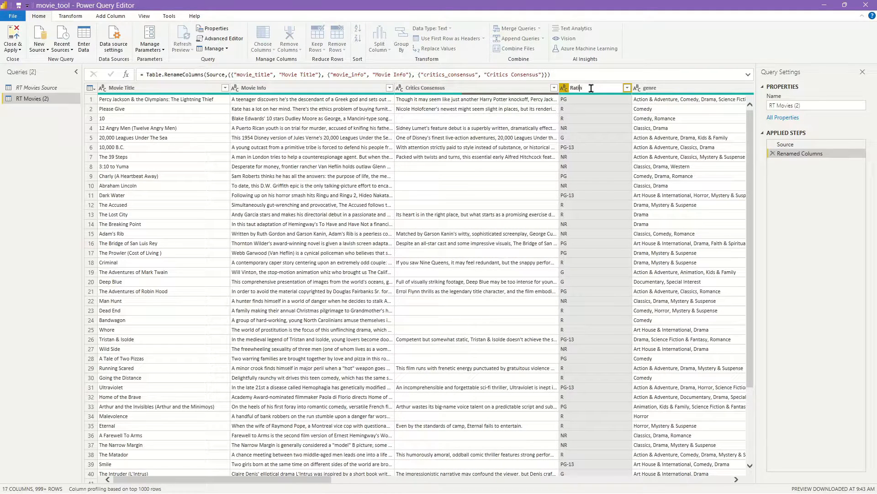
key("Return")
left_click(679, 88)
double_click(680, 88)
type("Genre")
key("Return")
Rename the directors column as Director and the writers column as Writer.
left_click_drag(321, 479, 451, 479)
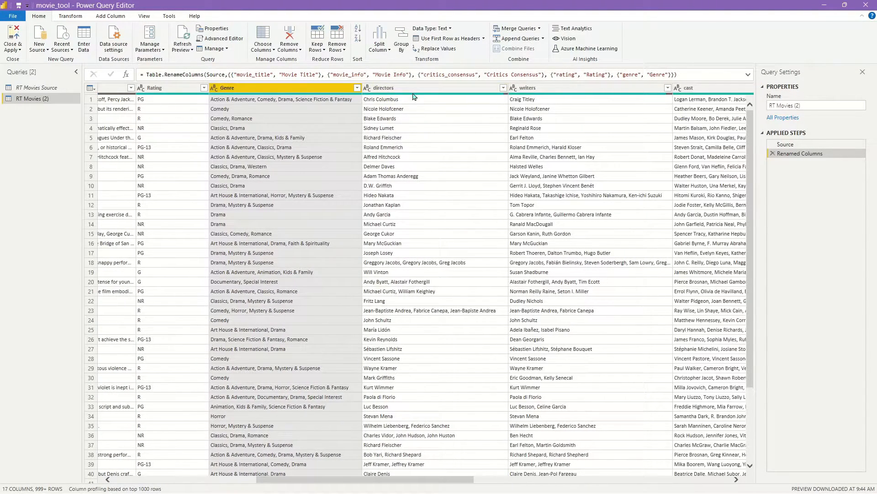
double_click(412, 88)
type("D")
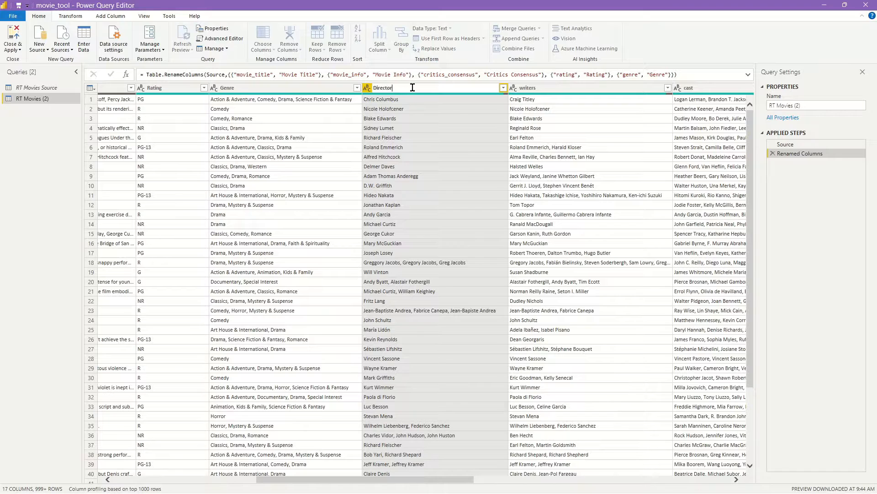
key("Return")
left_click(547, 90)
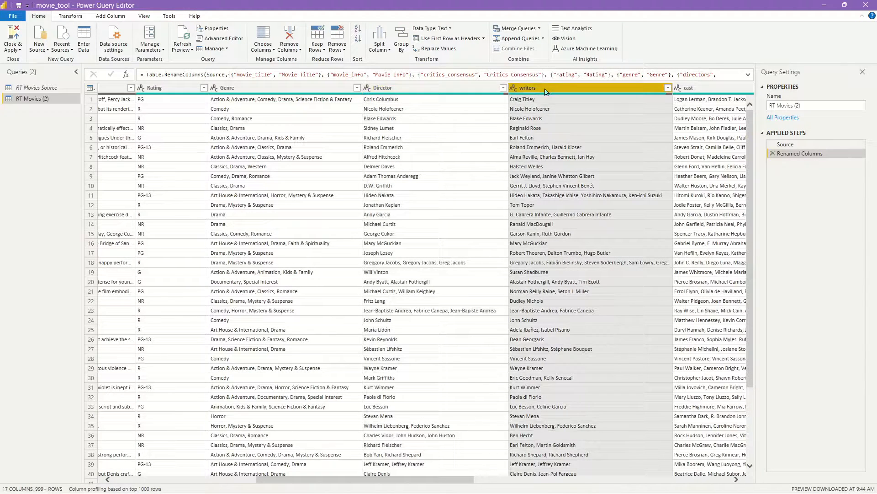
double_click(546, 90)
type("Writer")
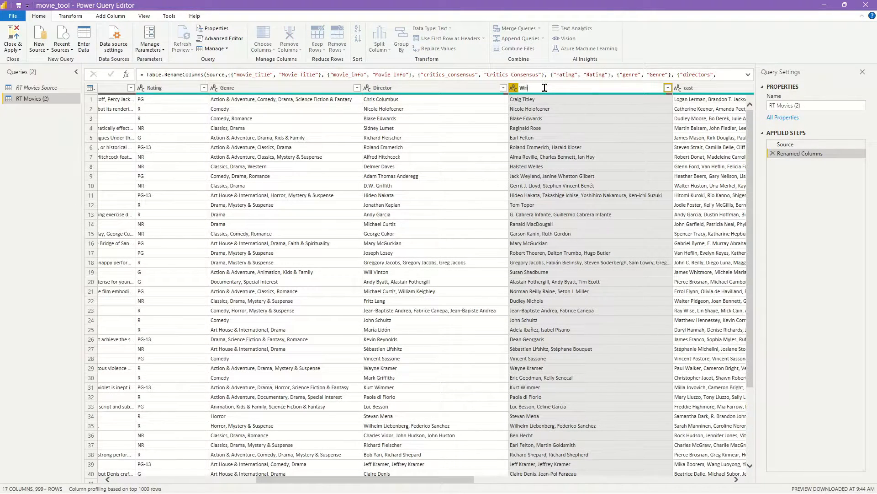
key("Return")
Rename the cast column as Cast and the in_theaters_date column as In Theaters Date.
double_click(690, 87)
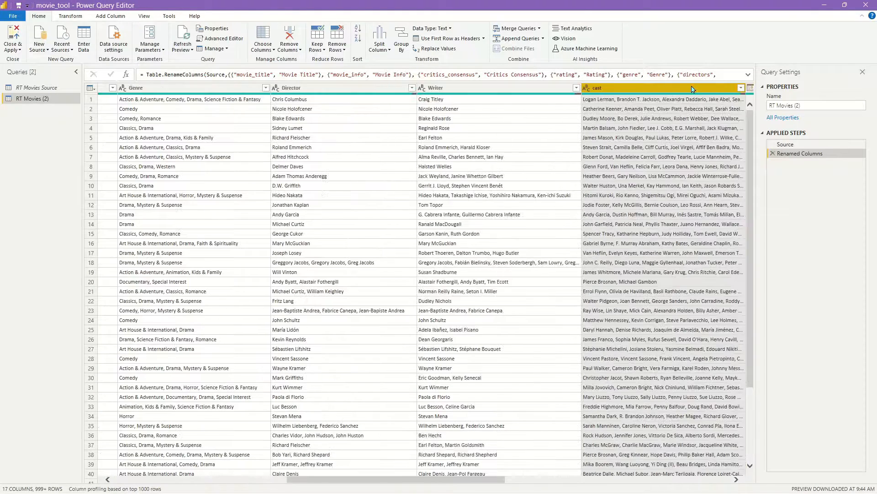
type("Cast")
key("Return")
left_click_drag(491, 479, 629, 479)
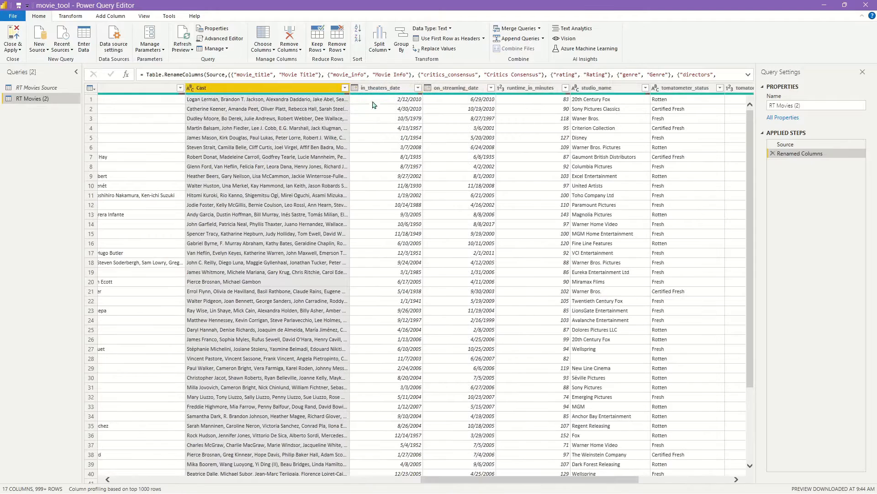
double_click(392, 89)
key("BackSpace")
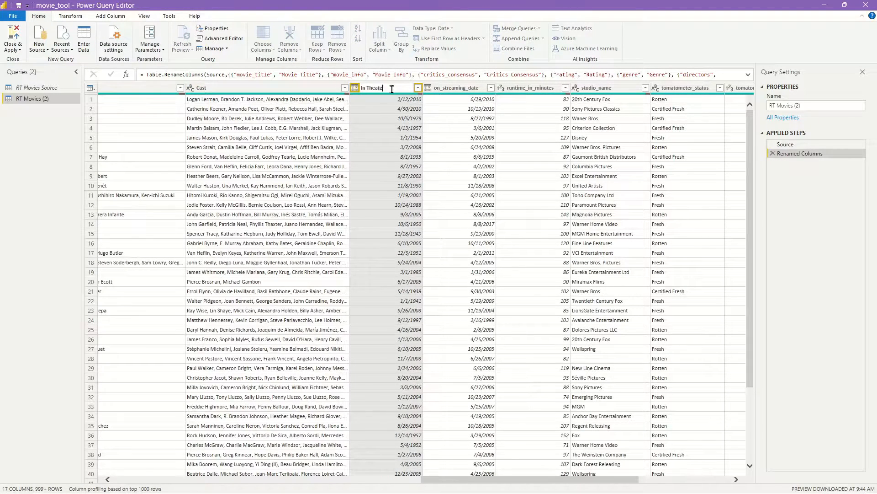
type("In Theaters Date")
key("Return")
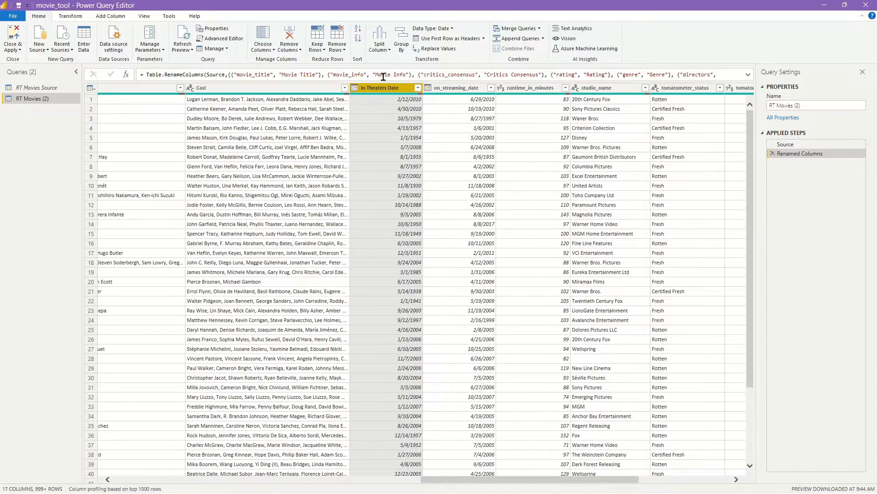
Rename the on_streaming_date column as On Streaming Date and the runtime_in_minutes column as Runtime (Minutes).
double_click(464, 87)
type("On S")
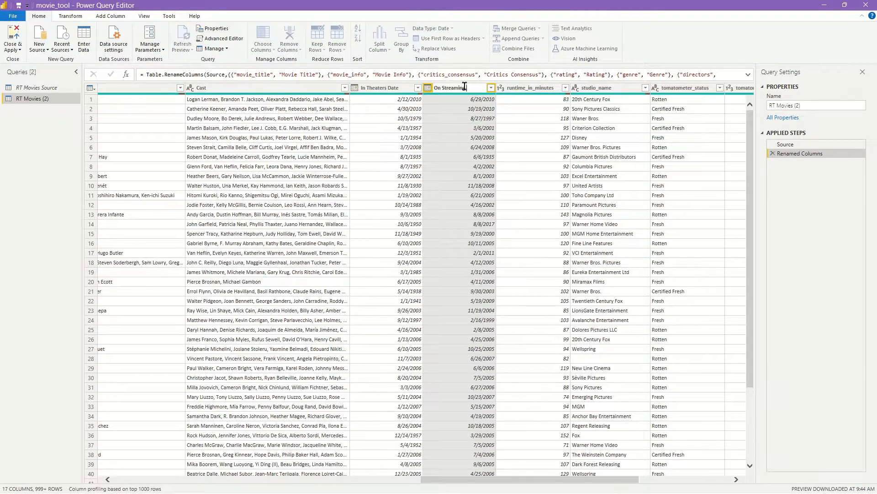
type("treaming Date")
key("Tab")
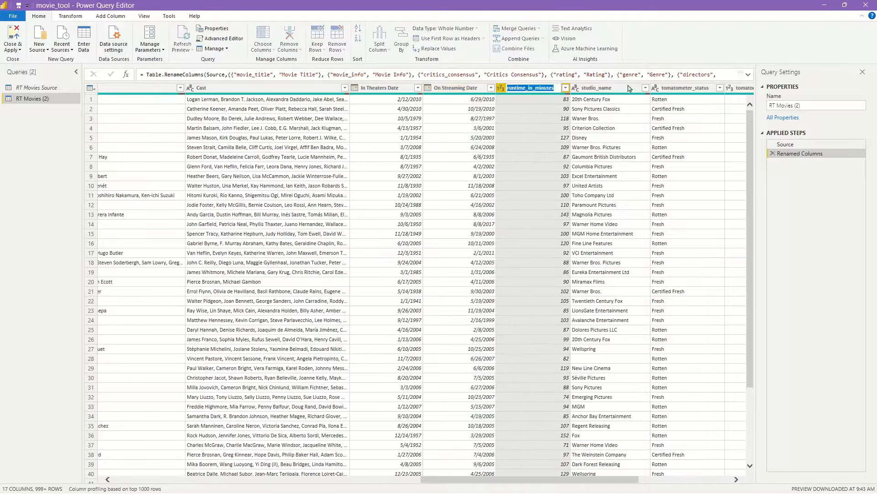
type("Runtime (Minutes)")
key("Tab")
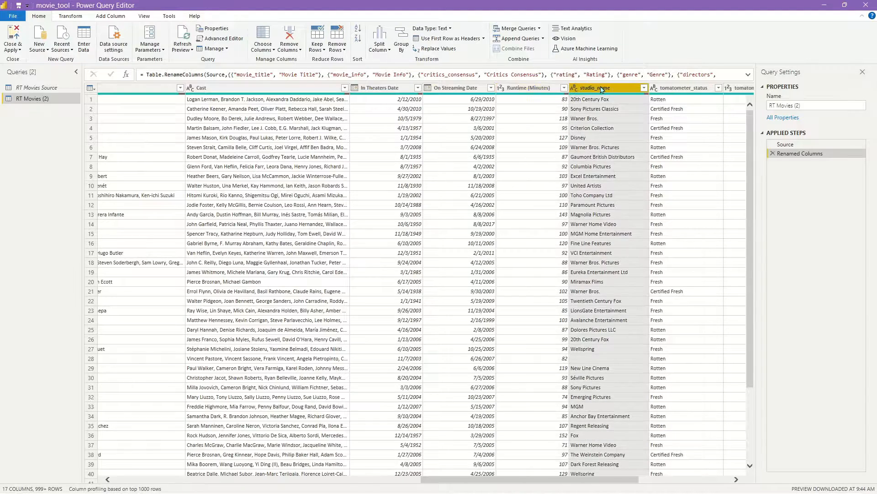
Rename the studio_name column as Studio Name and the tomatometer_status column as Tomatometer Rating.
type("Stud")
type("ame")
key("Return")
double_click(681, 88)
type("Tomato")
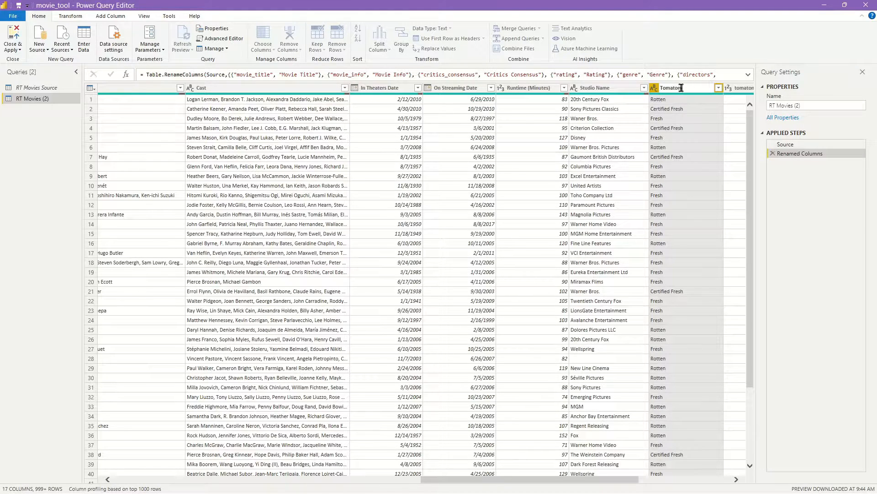
type("meter Rating")
key("Return")
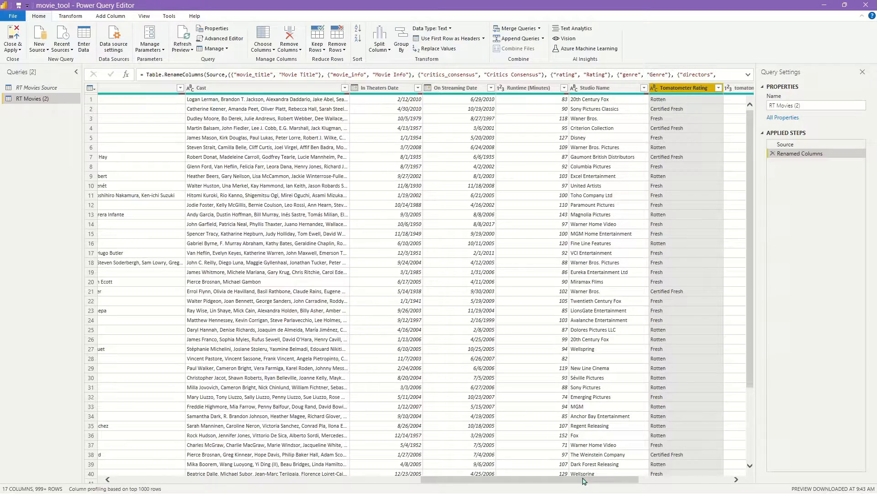
Edit the Renamed Columns formula so that tomatometer_status is renamed as Tomatometer Status.
left_click(748, 74)
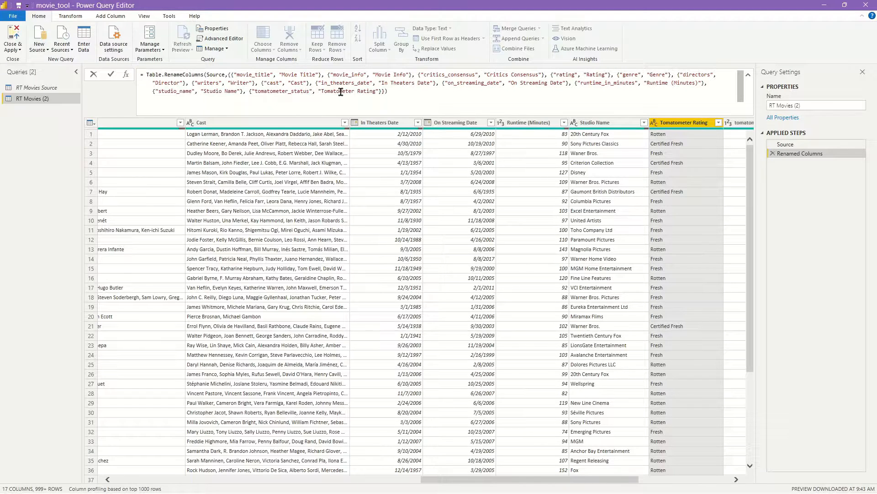
double_click(362, 91)
type("Status")
key("Return")
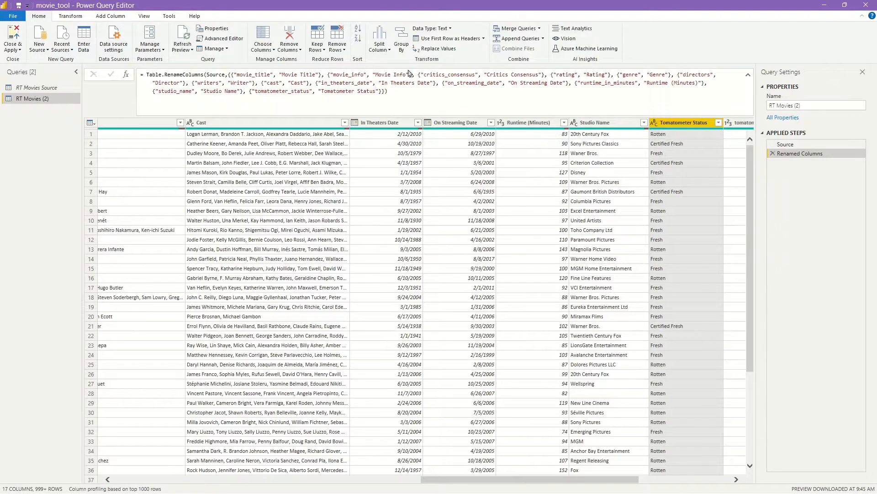
Rename the tomatometer_rating column as Tomatometer Rating.
scroll(541, 484, "right", 3)
scroll(630, 491, "right", 5)
double_click(480, 122)
type("Tomatometer")
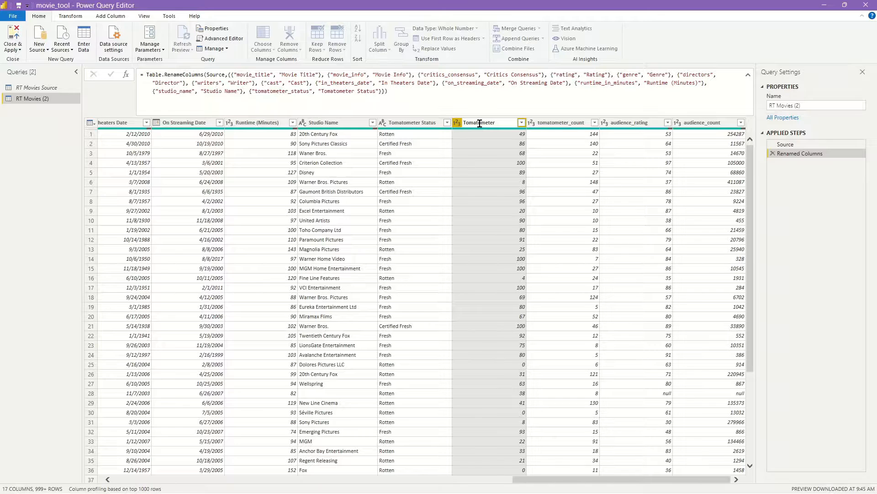
type("Rating")
key("Return")
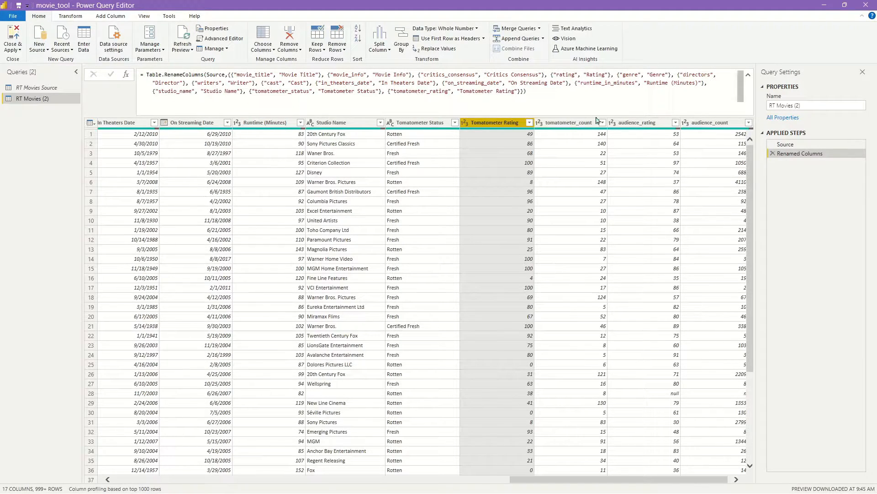
Rename the tomatometer_count column as Tomatometer Count.
left_click(585, 126)
double_click(585, 124)
type("Tomat")
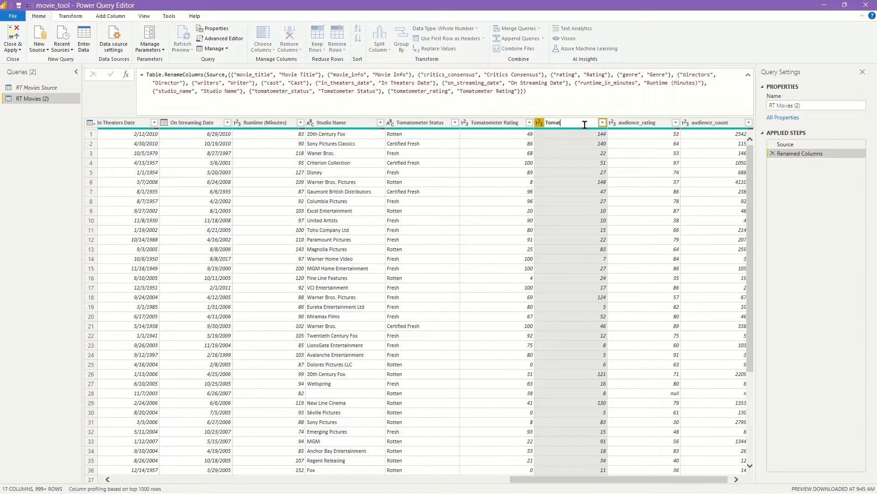
type("ometer Count")
key("Return")
Rename the audience_rating column as Audience Rating and the audience_count column as Audience Count.
double_click(656, 124)
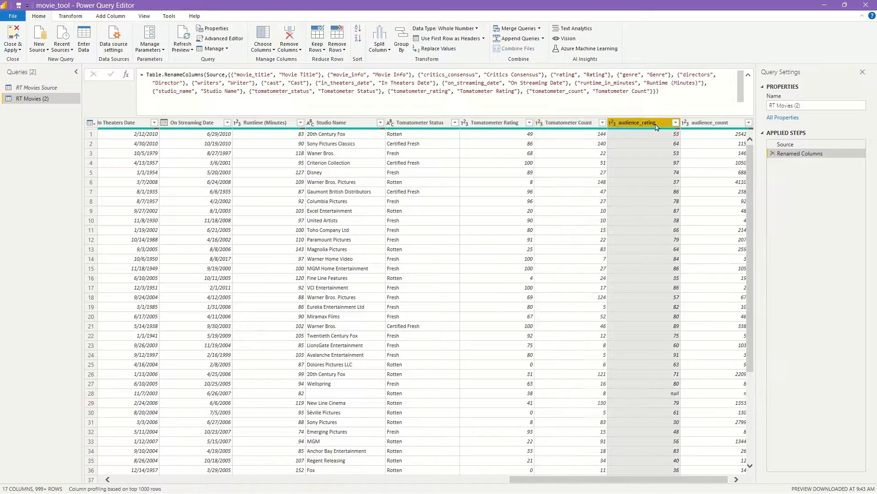
type("Audience")
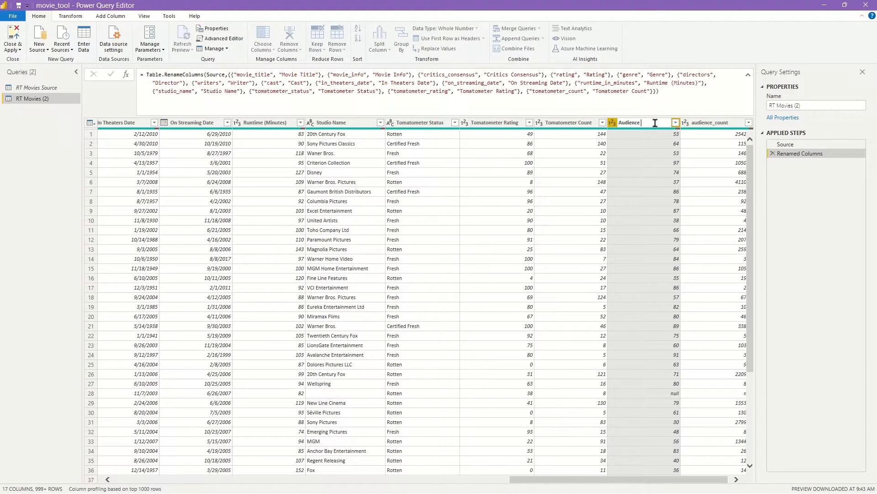
type(" Rating")
key("Return")
double_click(718, 122)
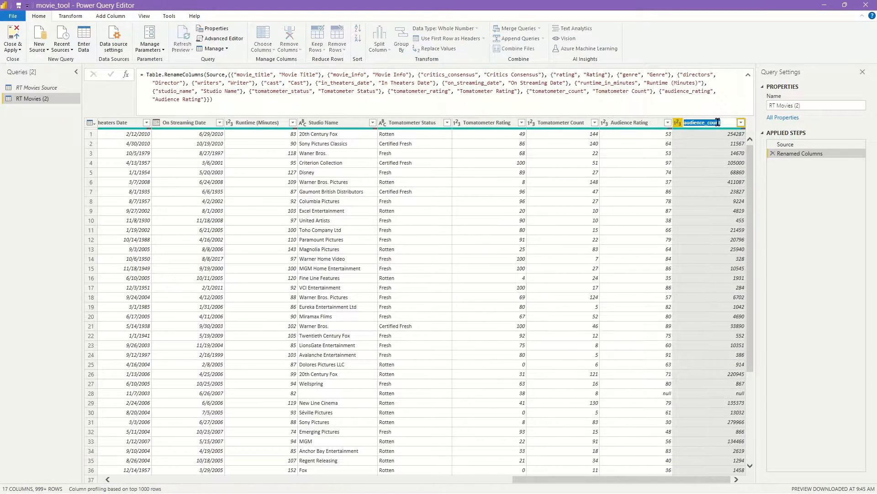
type("Auid")
type("ence Count")
key("Return")
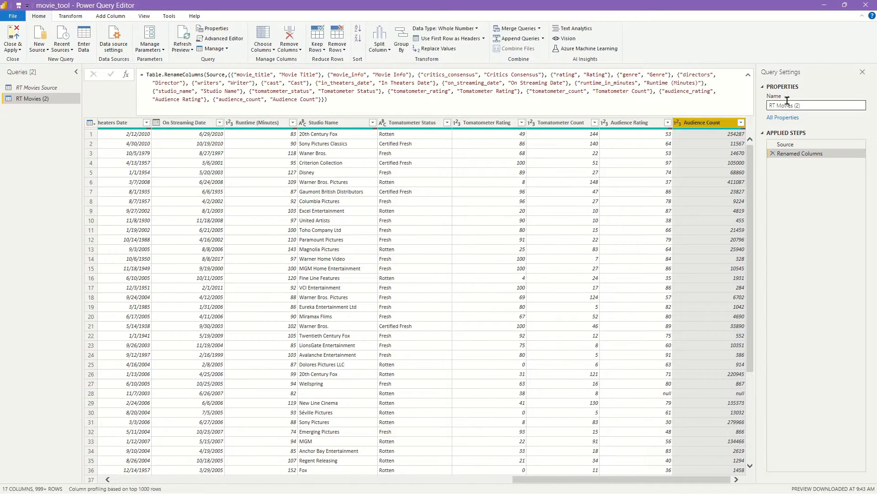
Look through the movie rows of the renamed table, starting from the Movie Title column.
left_click_drag(545, 484, 53, 480)
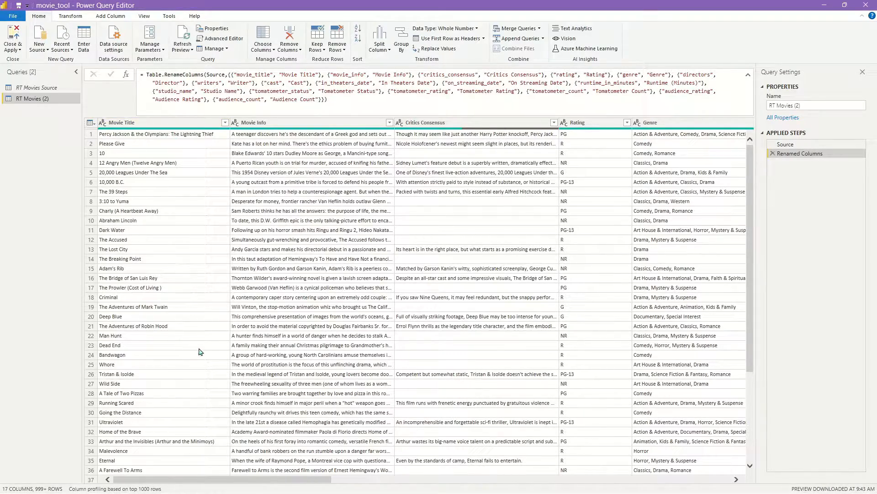
scroll(199, 351, "down", 10)
scroll(203, 353, "down", 17)
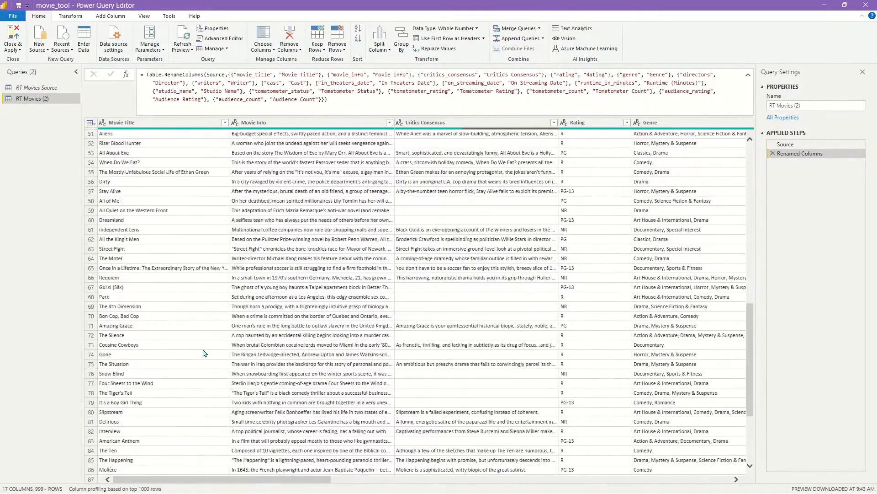
scroll(203, 352, "down", 6)
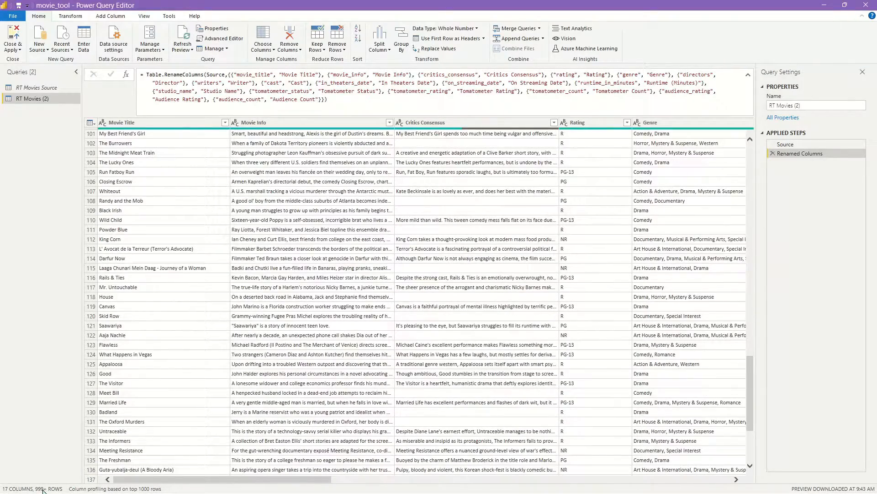
scroll(160, 410, "down", 17)
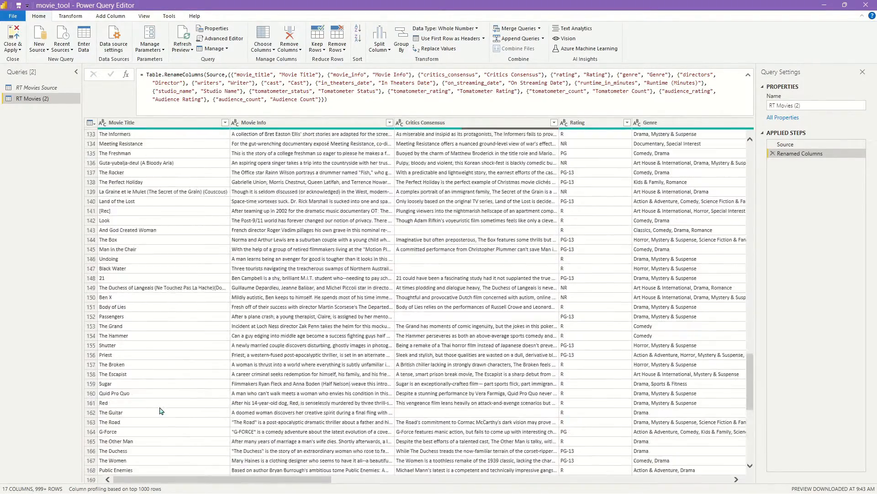
scroll(161, 411, "up", 20)
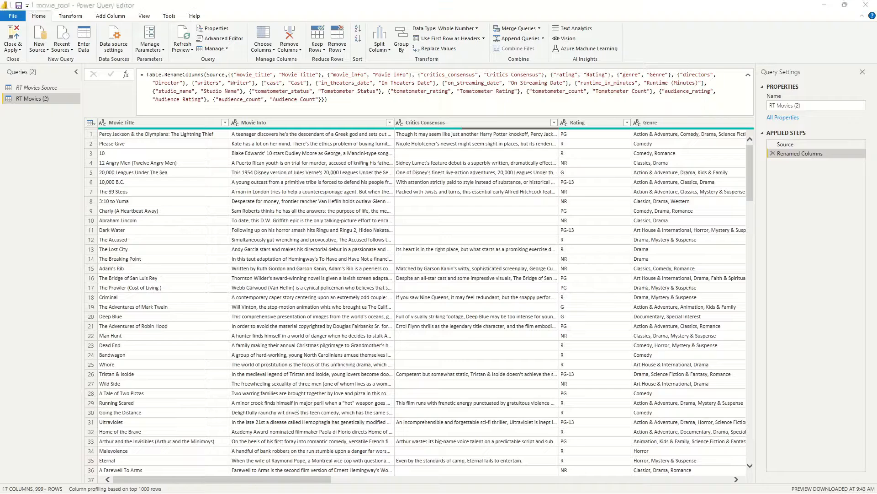
Inspect the first movie's full record and check the Genre column for entries holding several values.
left_click_drag(277, 480, 347, 479)
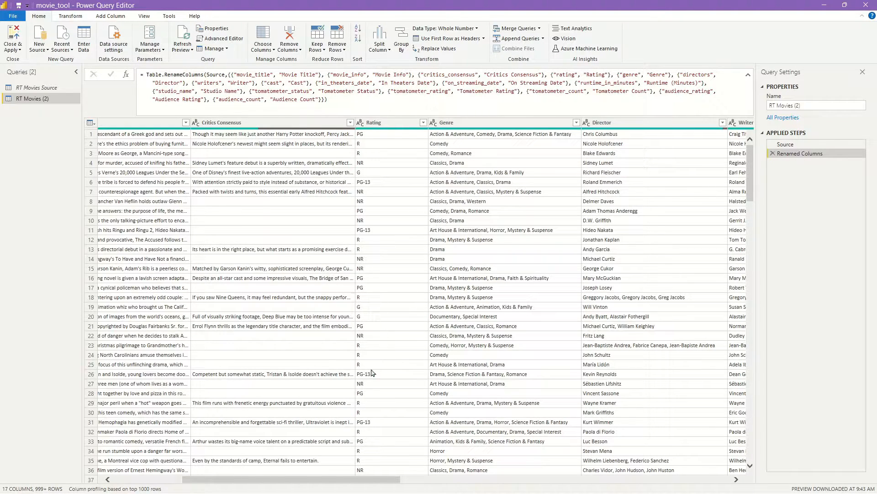
left_click_drag(376, 481, 405, 480)
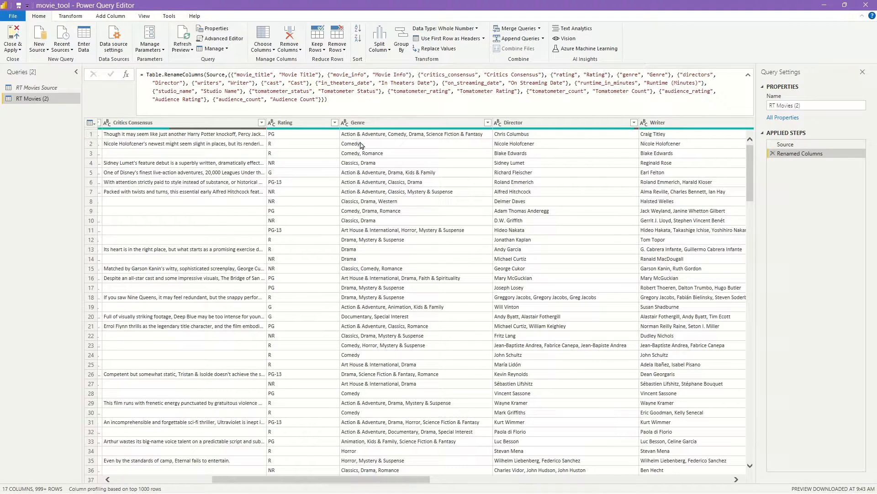
left_click(90, 135)
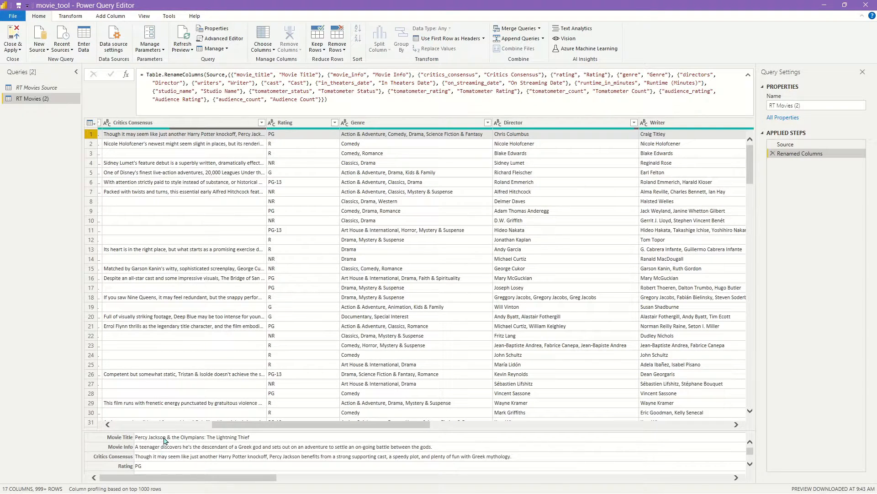
left_click(440, 173)
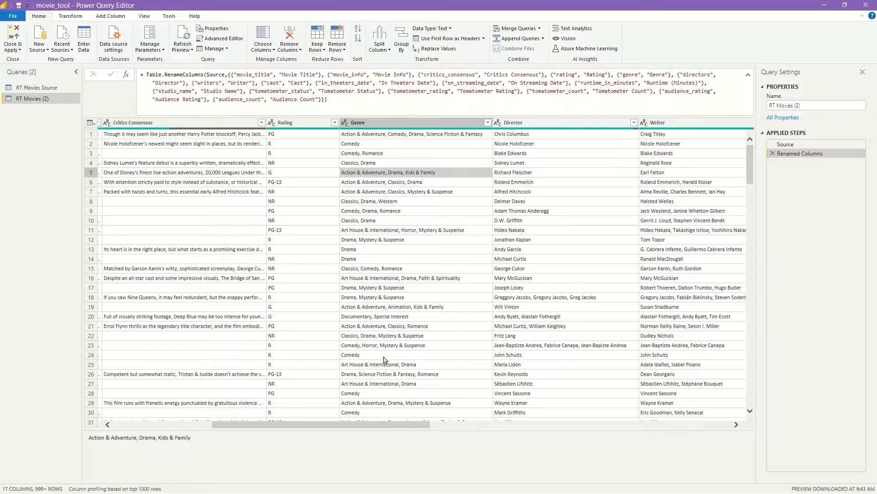
left_click(402, 123)
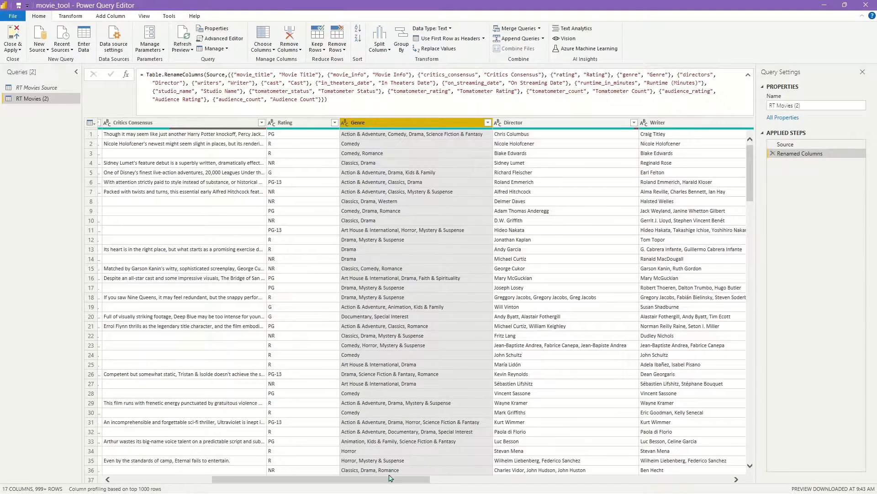
Examine the Director, Writer and Cast columns for cells that hold several names or are empty.
left_click_drag(396, 483, 487, 488)
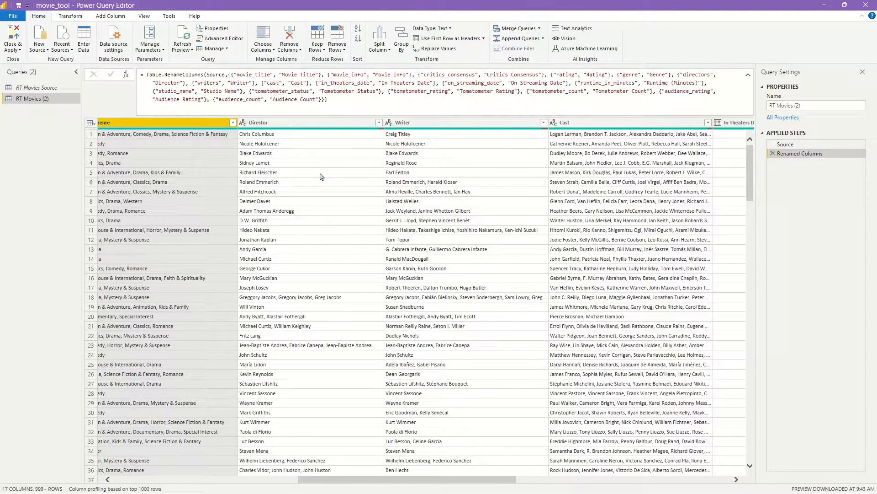
left_click(289, 127)
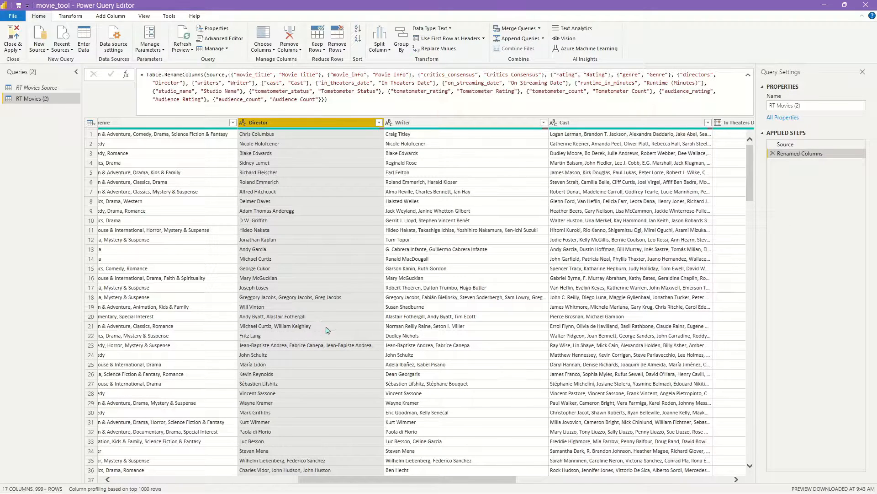
left_click(302, 299)
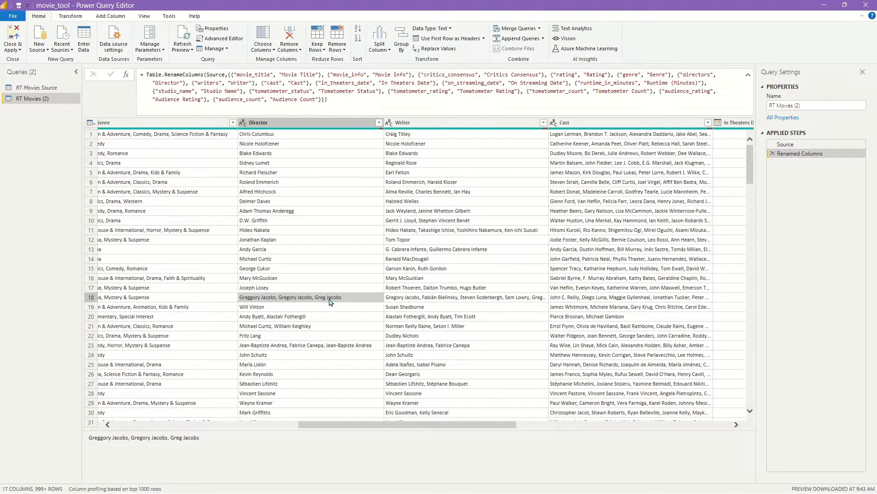
left_click(276, 345)
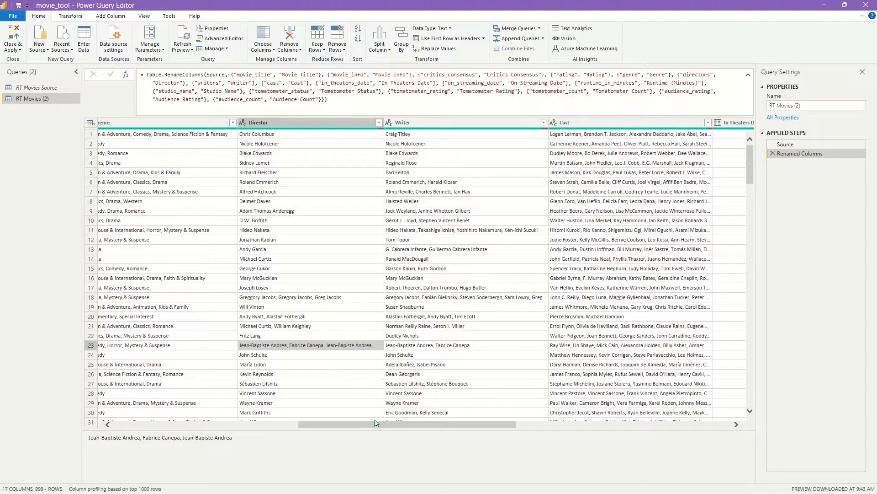
left_click_drag(382, 427, 411, 428)
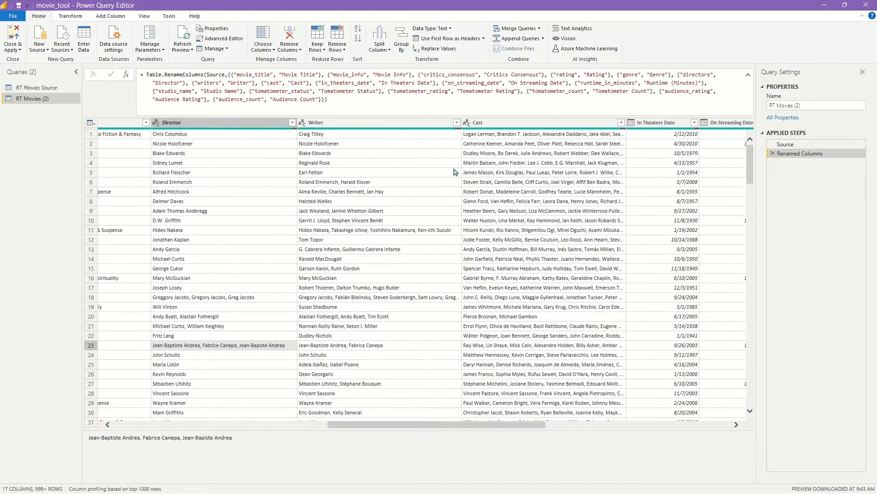
left_click(402, 122)
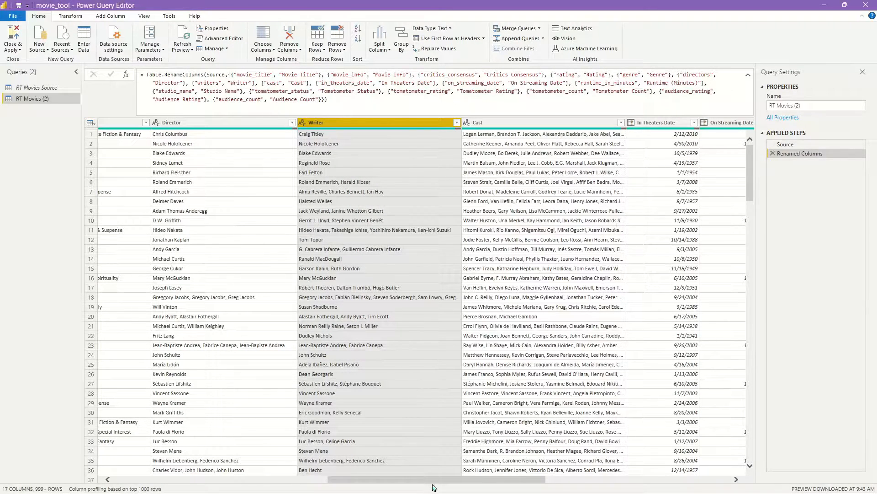
left_click_drag(442, 479, 523, 480)
left_click(299, 135)
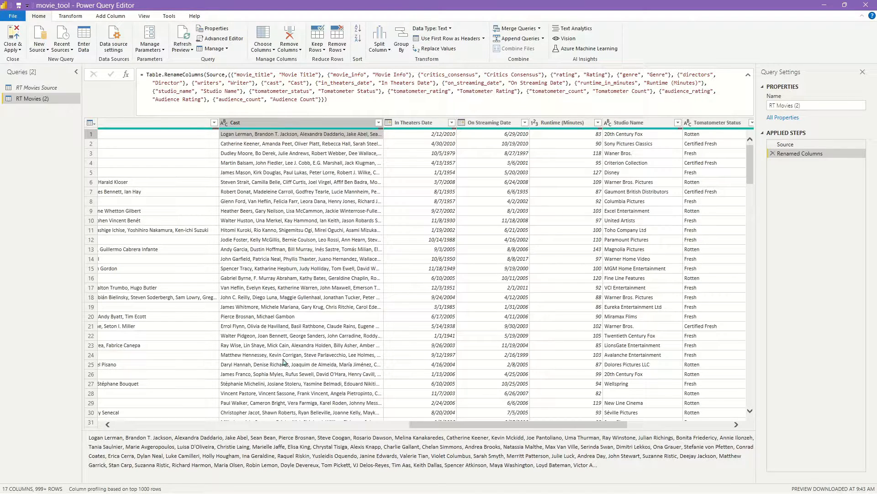
left_click_drag(416, 424, 333, 413)
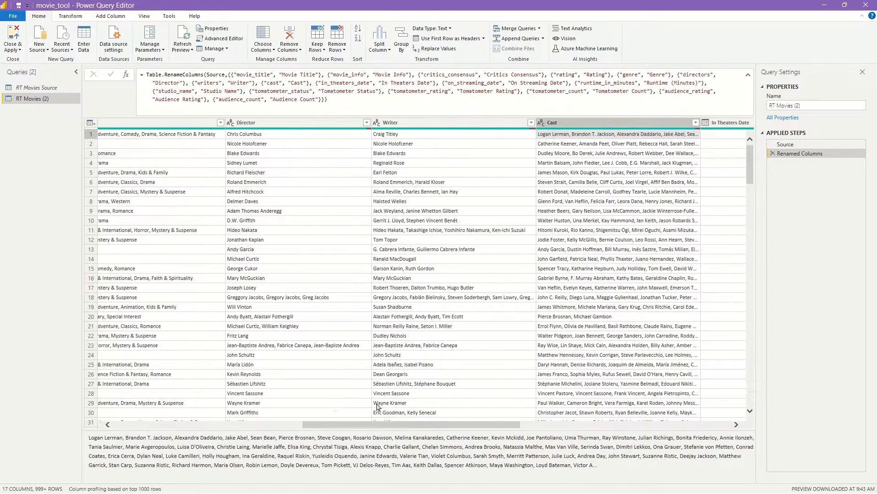
scroll(461, 270, "down", 5)
scroll(461, 269, "down", 10)
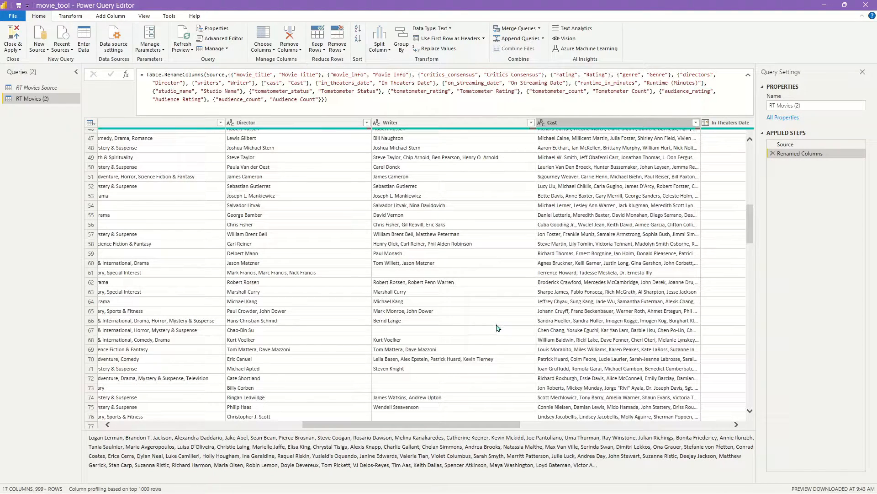
scroll(497, 328, "down", 5)
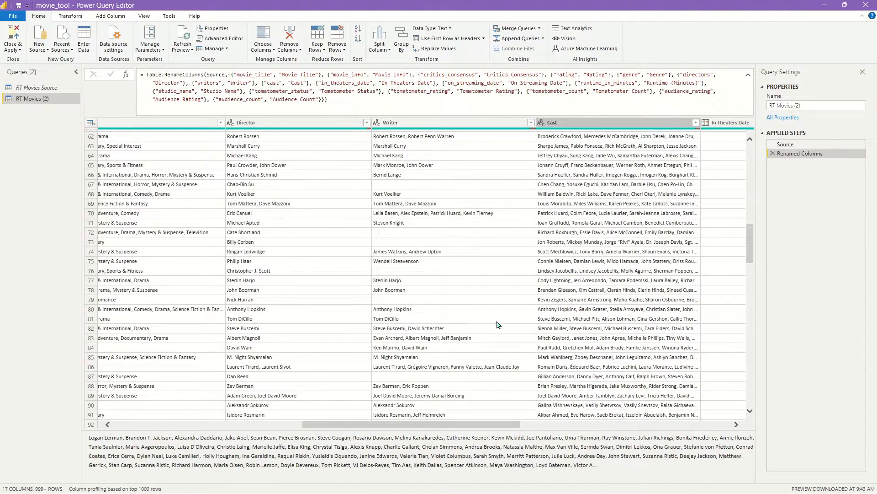
scroll(501, 326, "up", 20)
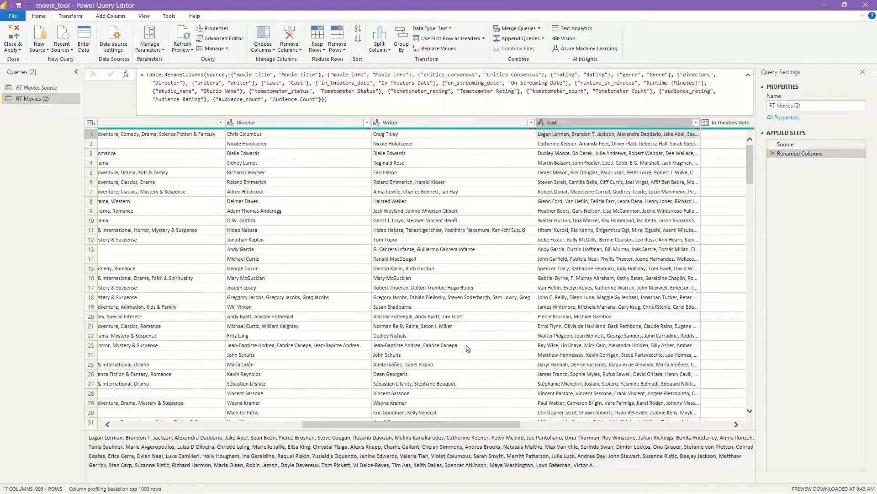
Examine more movie rows for Director, Writer and Cast cells that hold several names or are empty.
scroll(466, 349, "down", 20)
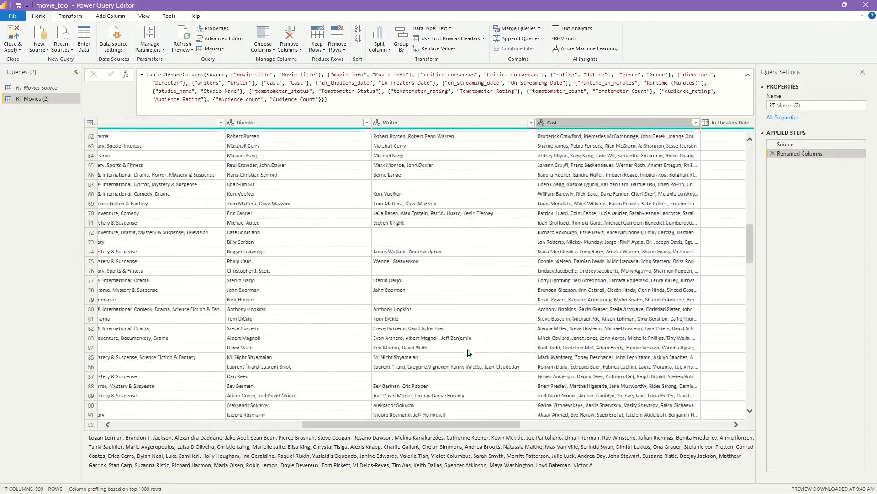
scroll(470, 351, "down", 10)
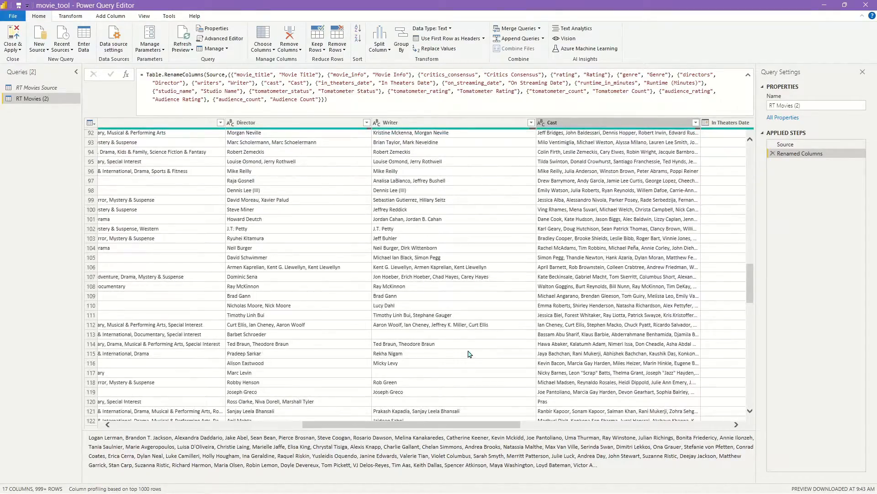
scroll(470, 353, "down", 5)
scroll(471, 344, "down", 5)
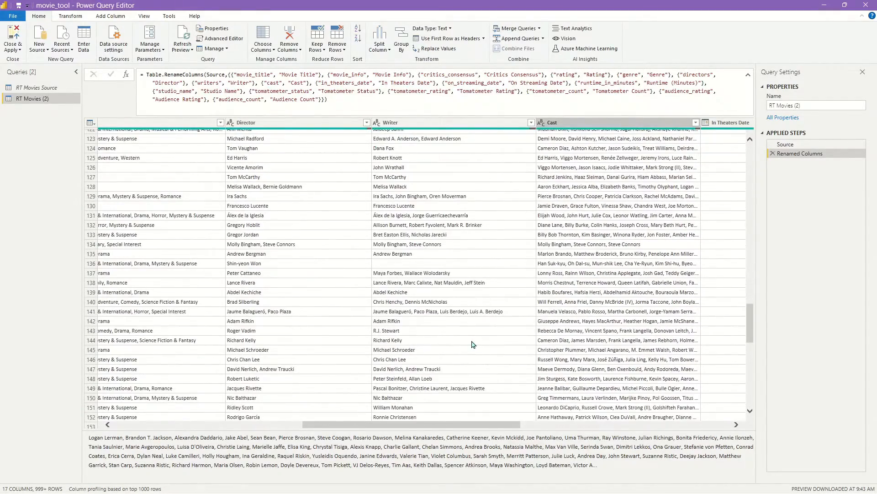
scroll(498, 334, "down", 10)
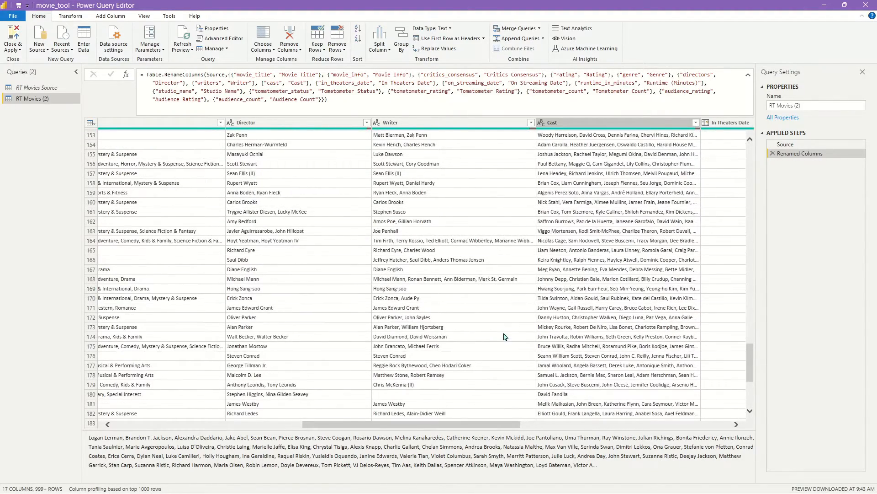
scroll(461, 381, "down", 5)
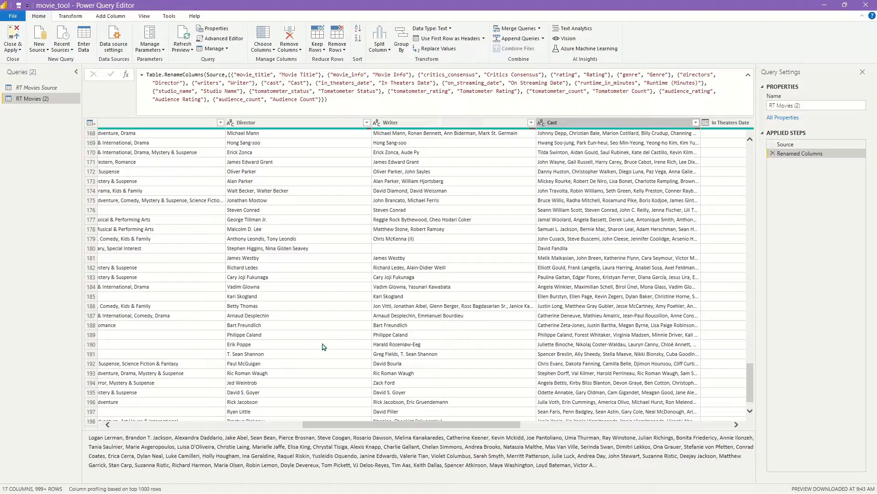
scroll(494, 302, "down", 11)
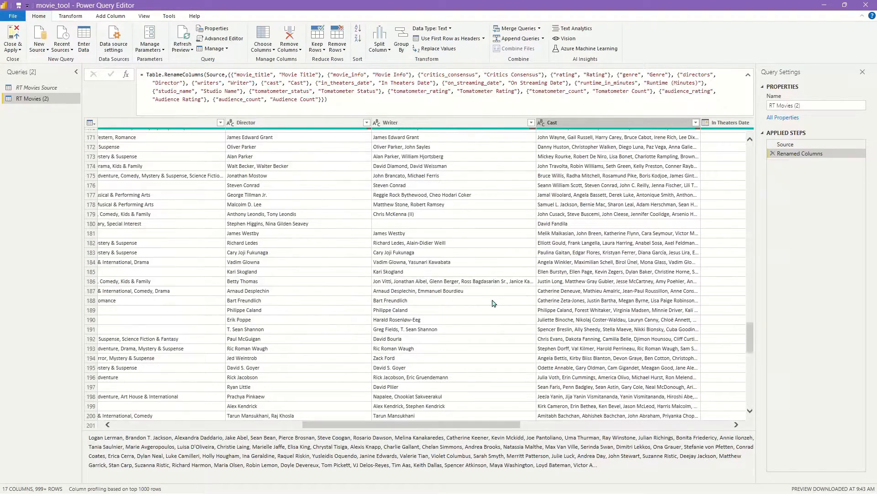
scroll(494, 304, "down", 7)
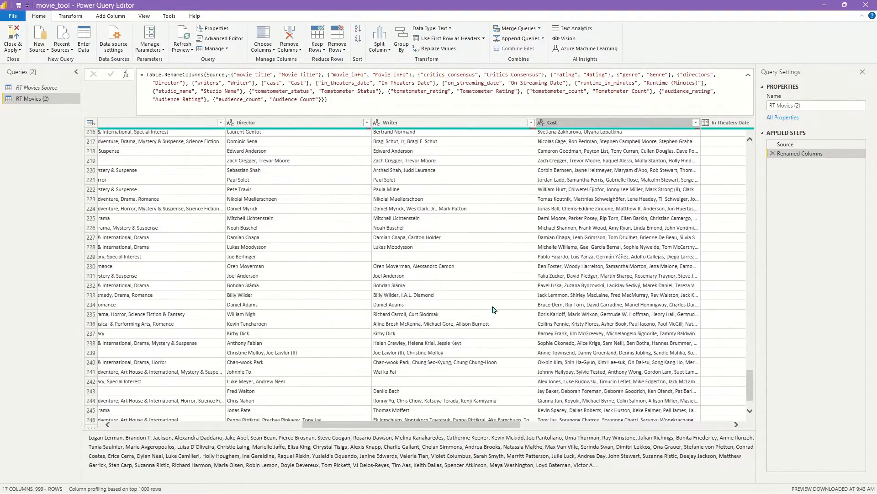
scroll(475, 323, "up", 20)
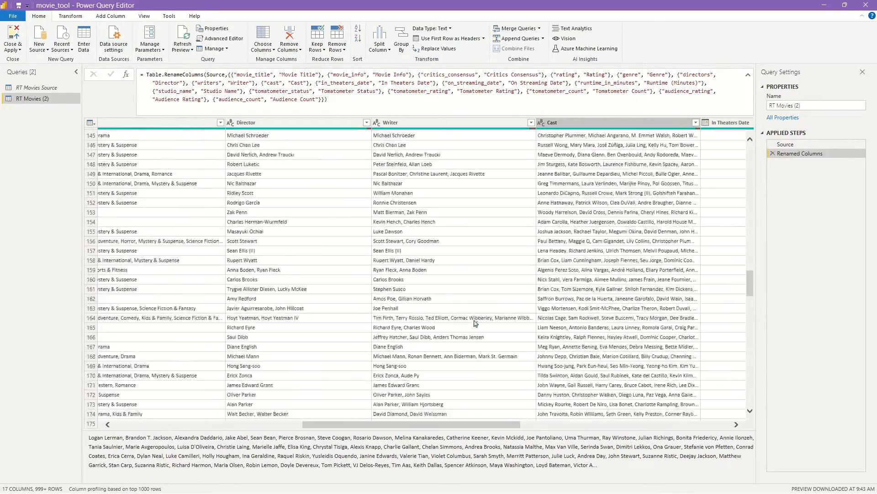
Review the date, Runtime (Minutes), studio, Tomatometer and audience columns, and return to the Genre column.
left_click_drag(496, 426, 642, 427)
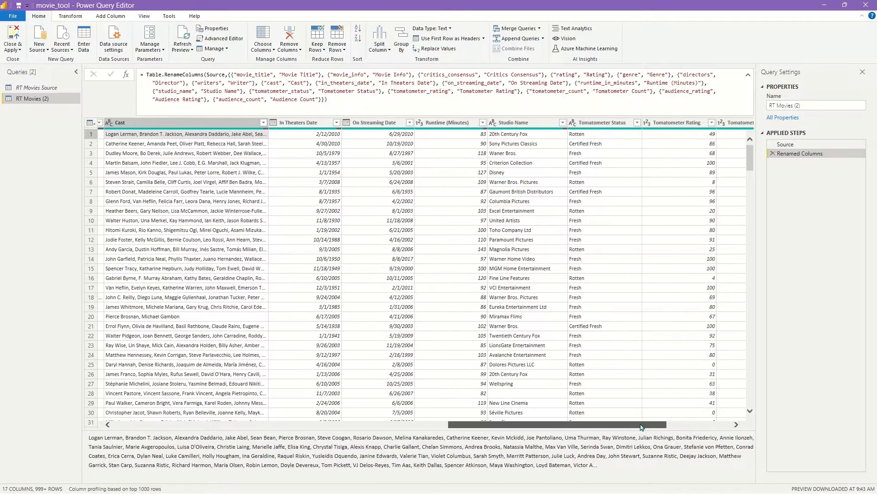
left_click(297, 124)
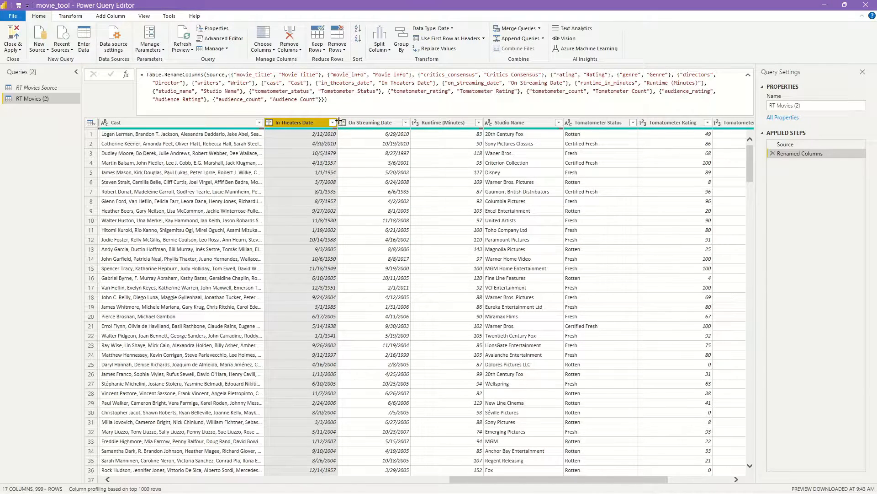
left_click(462, 124)
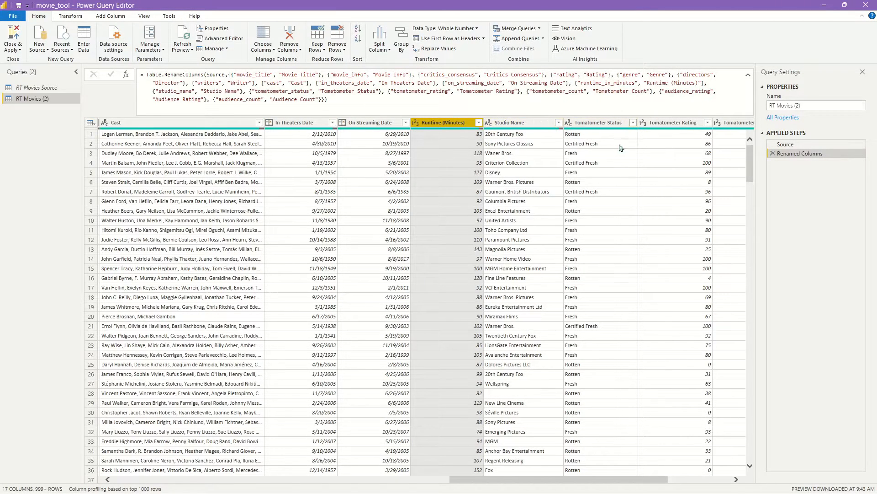
left_click_drag(632, 479, 695, 480)
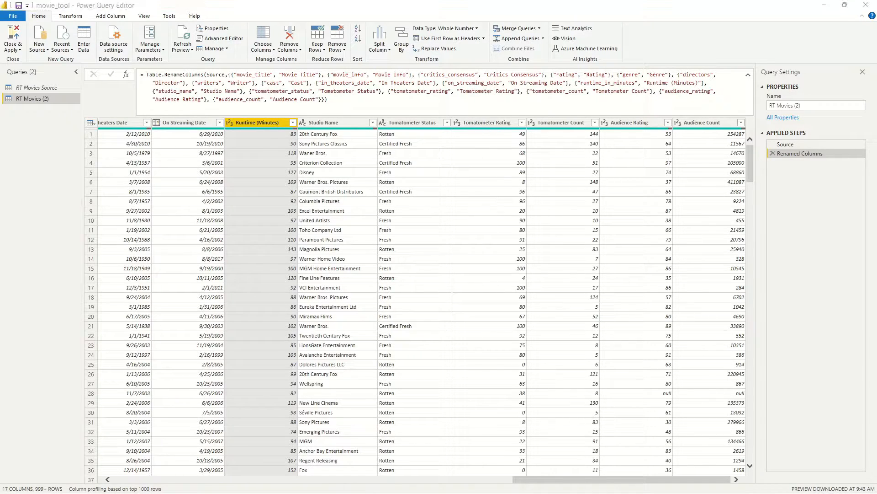
left_click_drag(536, 480, 93, 436)
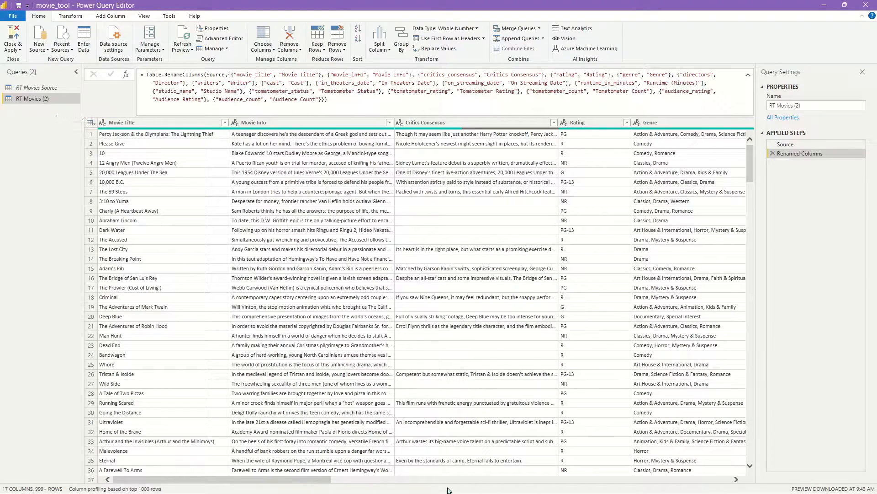
left_click_drag(293, 480, 423, 479)
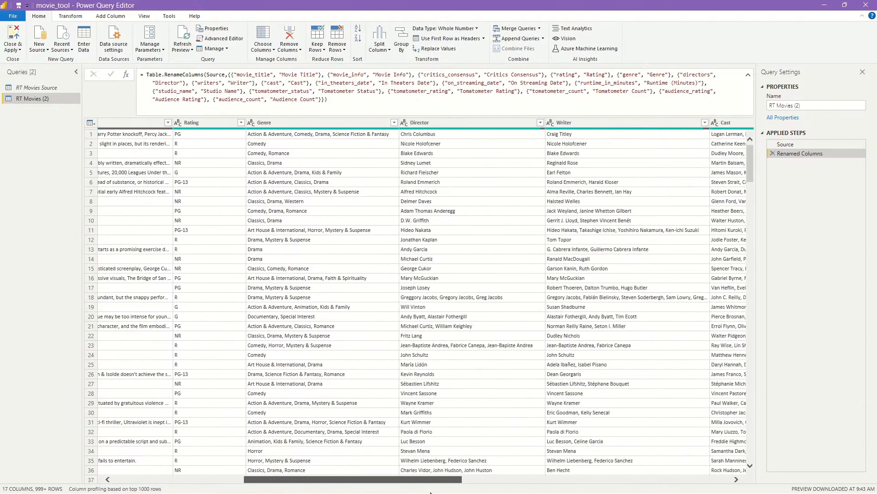
left_click(332, 128)
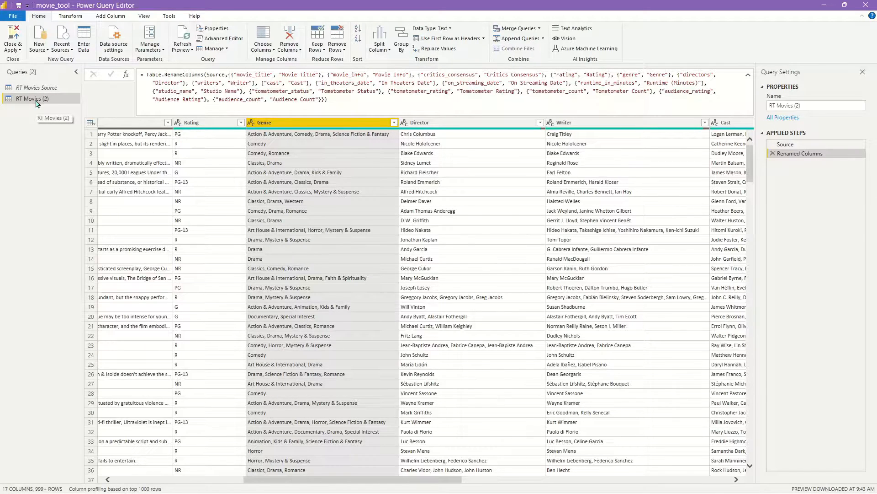
Rename the RT Movies (2) query as RT Movies Main.
double_click(50, 98)
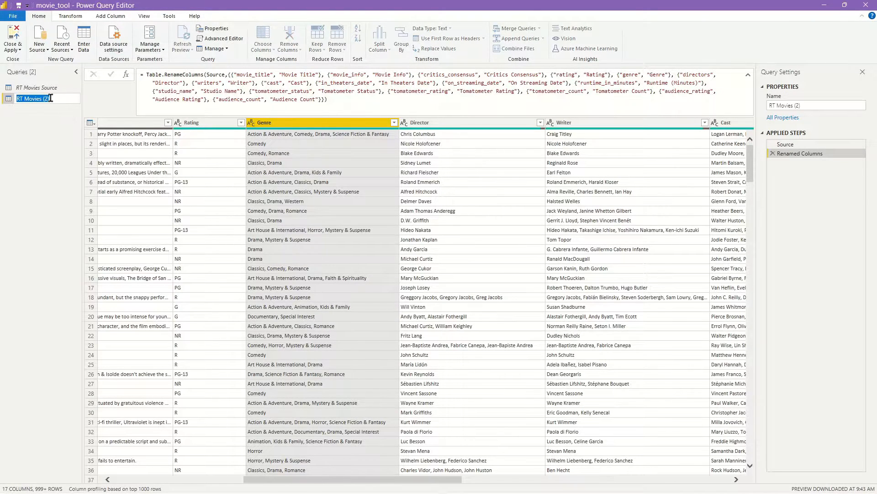
type("RT Movies Main")
key("Return")
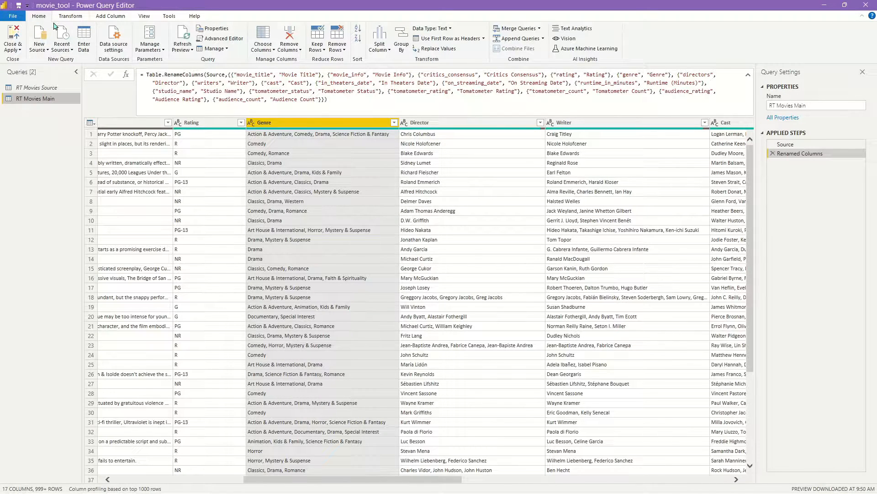
Add an index column starting from 1 to RT Movies Main and make it the table's first column.
left_click(111, 17)
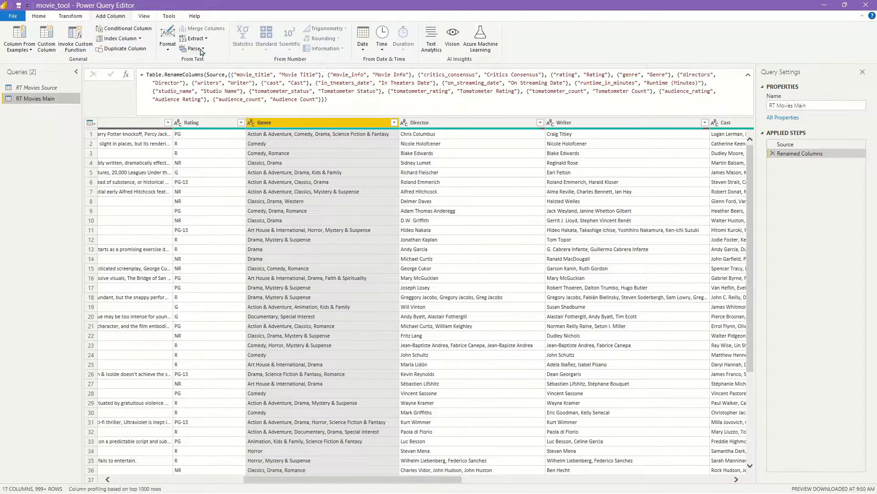
left_click(140, 39)
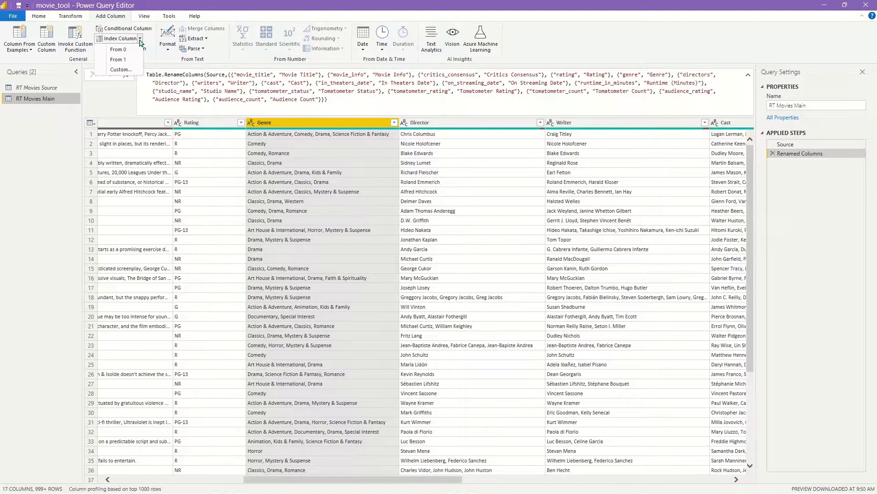
left_click(129, 62)
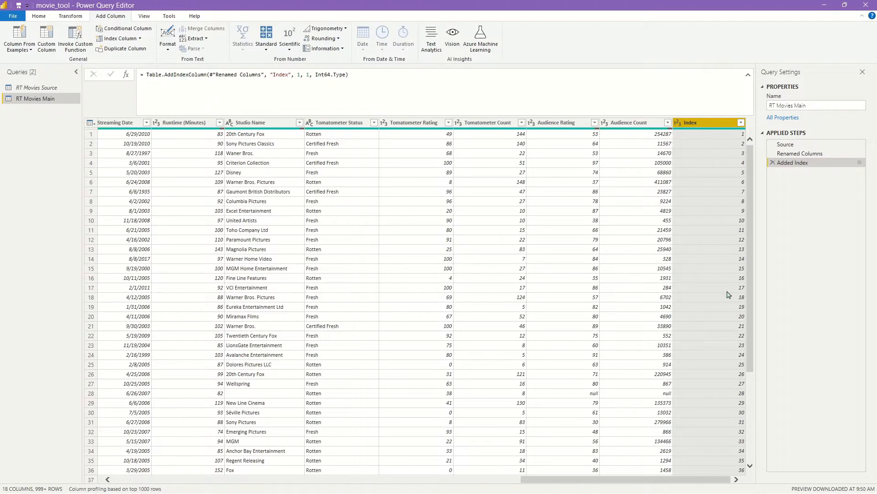
right_click(712, 128)
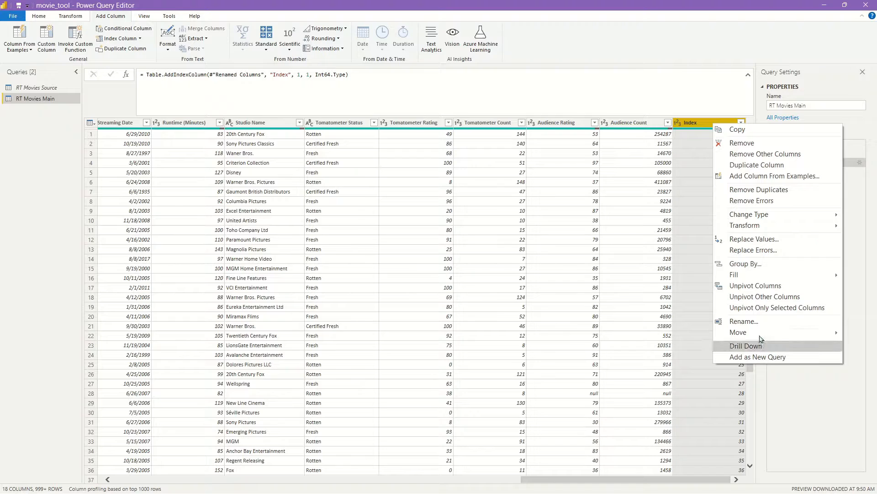
mouse_move(748, 331)
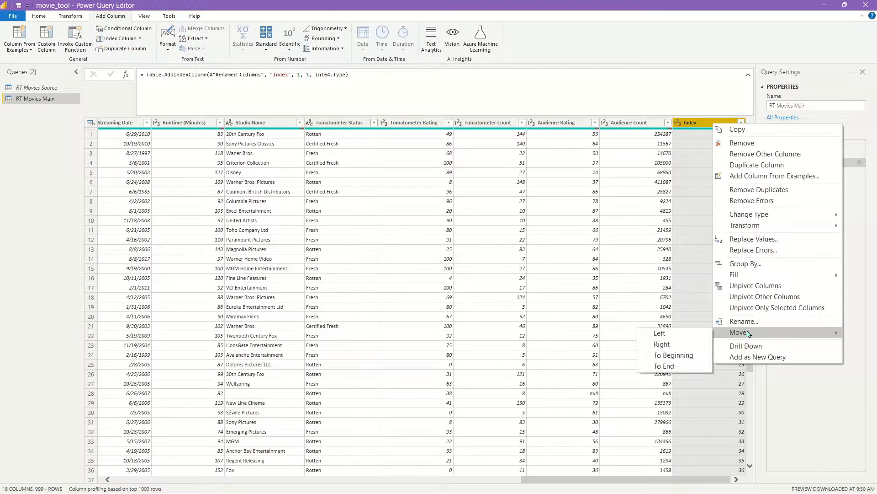
left_click(691, 357)
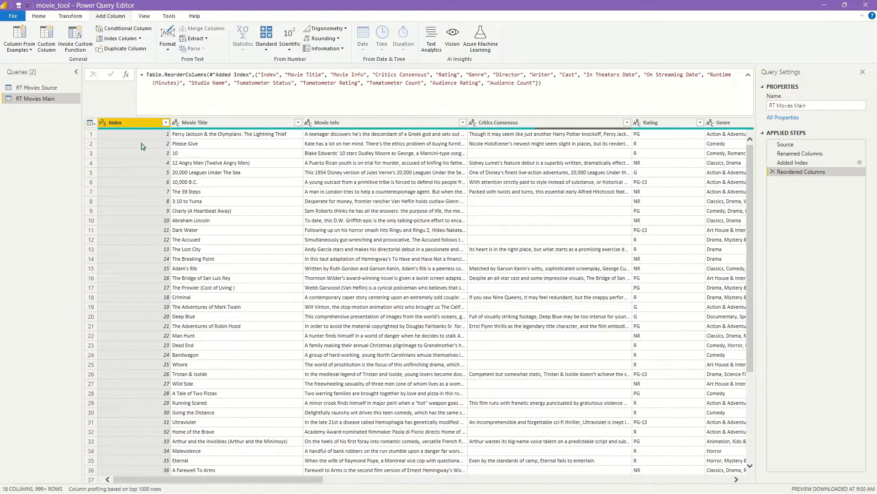
Duplicate the RT Movies Main query and look across the copy's columns from Index to Cast.
right_click(47, 100)
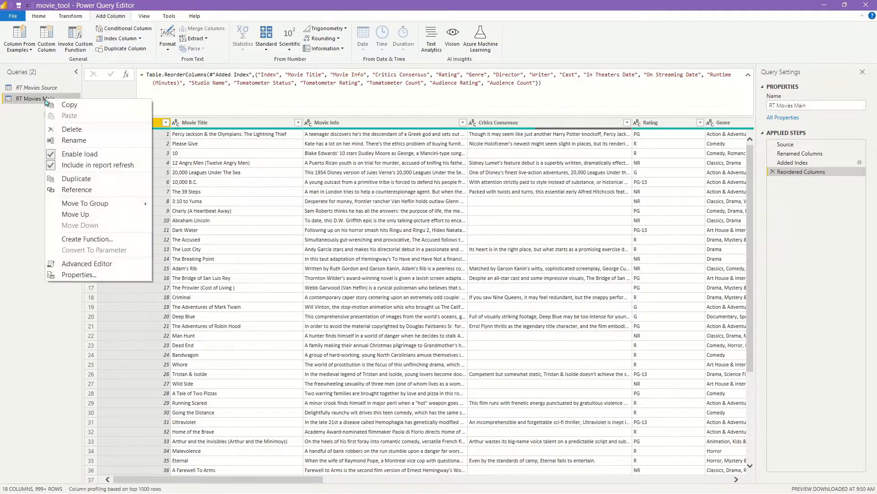
left_click(90, 182)
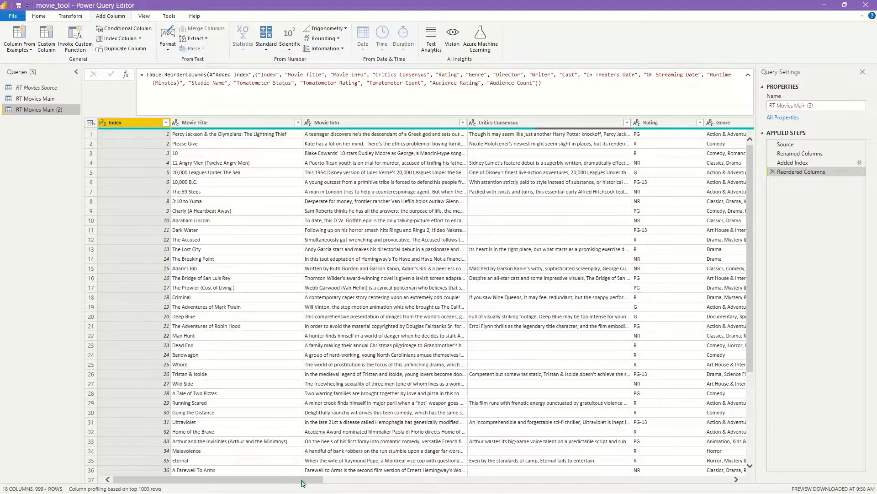
left_click_drag(282, 481, 445, 481)
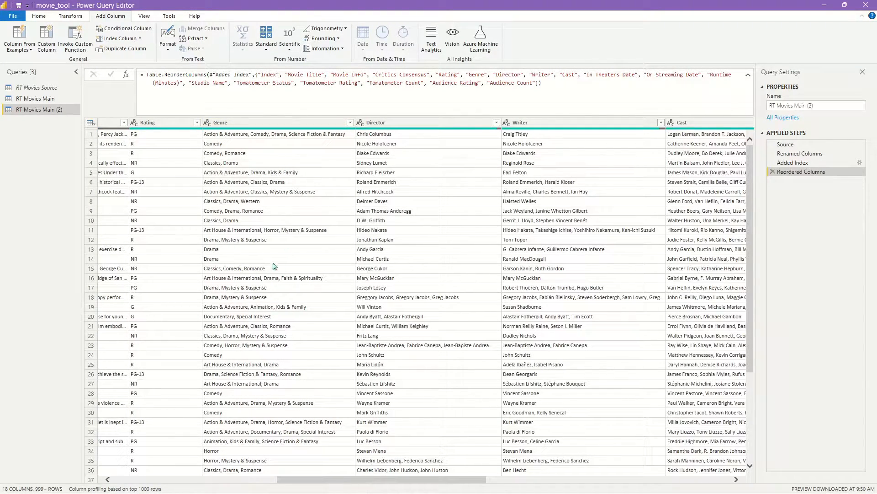
left_click_drag(383, 481, 183, 476)
Remove every column from the duplicated query except Index and Genre.
left_click(113, 122)
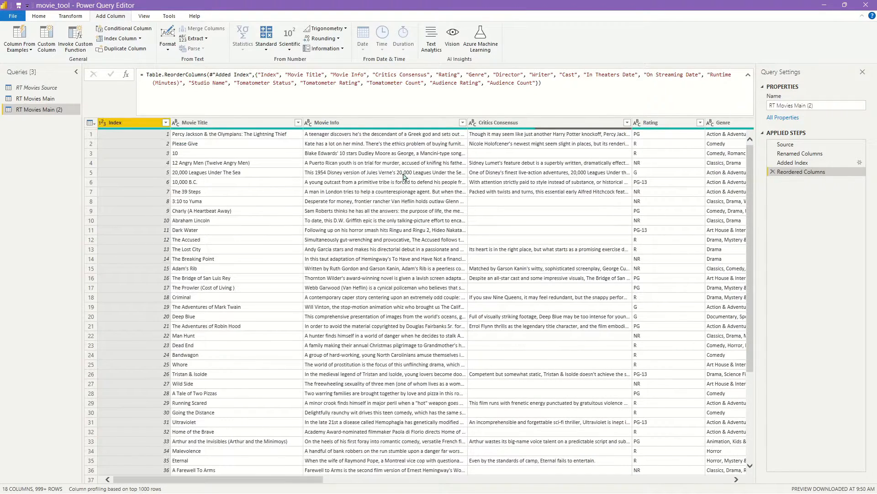
mouse_move(301, 484)
left_mouse_down()
mouse_move(378, 481)
mouse_move(295, 483)
left_mouse_up()
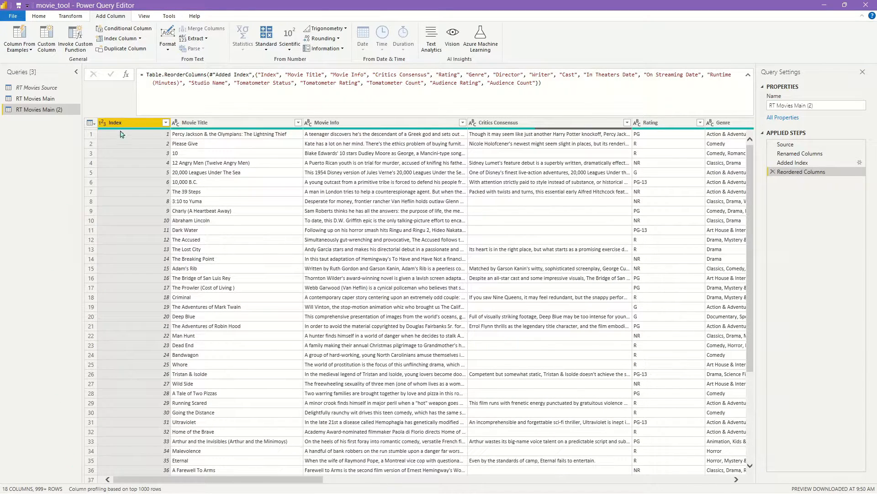
left_click(159, 127, "ctrl")
left_click(159, 127)
left_click_drag(219, 480, 324, 479)
left_click(438, 124)
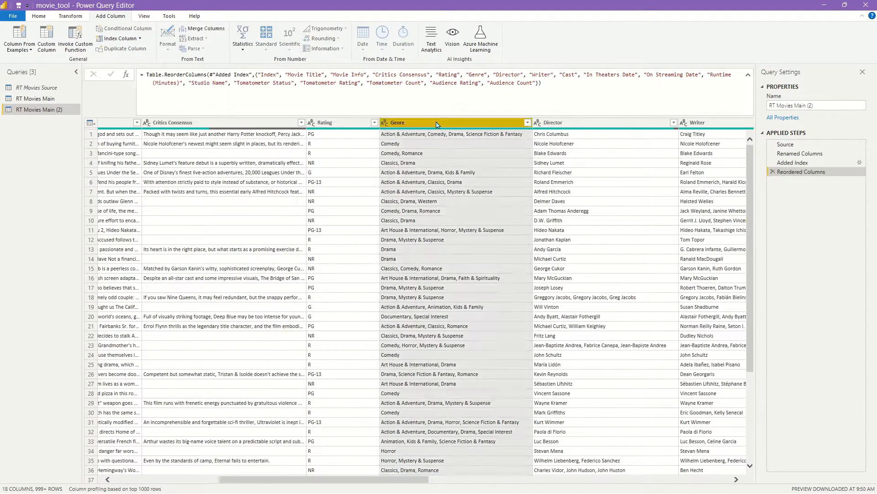
right_click(437, 125)
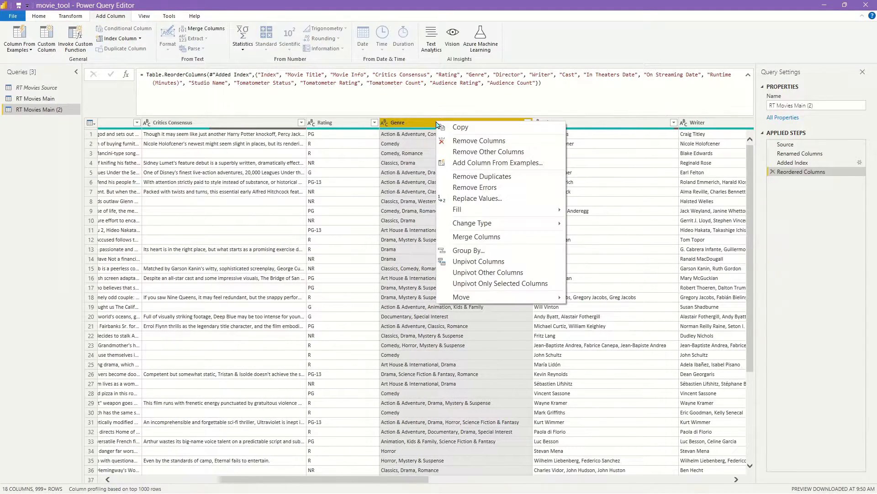
left_click(477, 156)
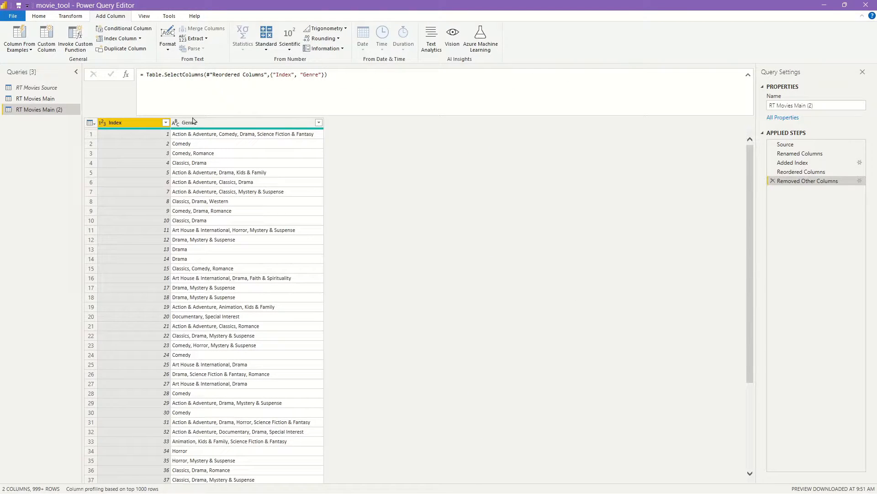
Split the Genre column by the comma delimiter at each occurrence.
left_click(231, 126)
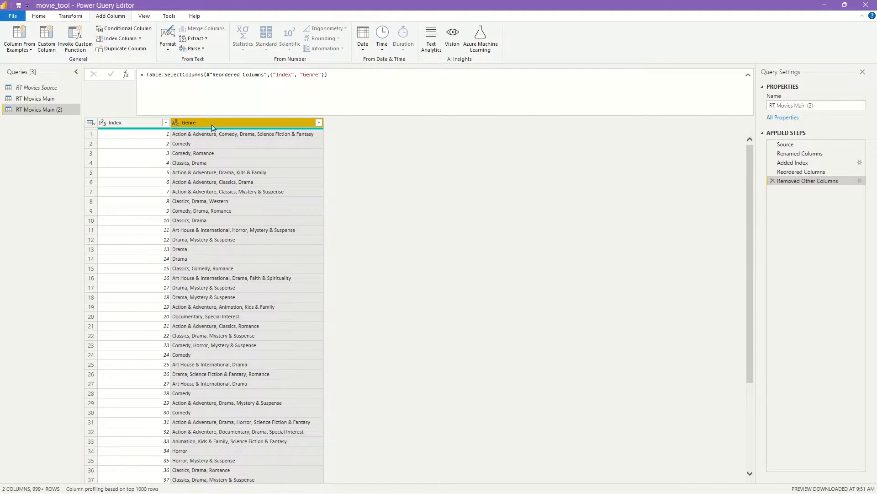
left_click(63, 17)
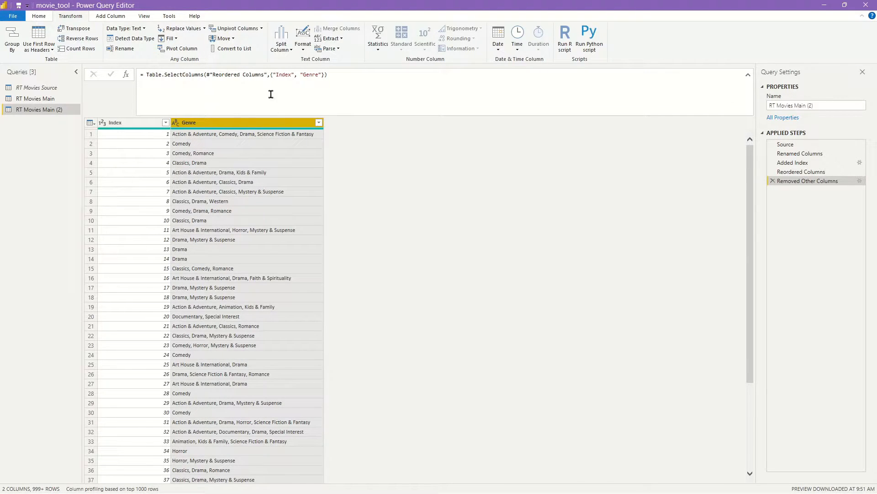
left_click(278, 52)
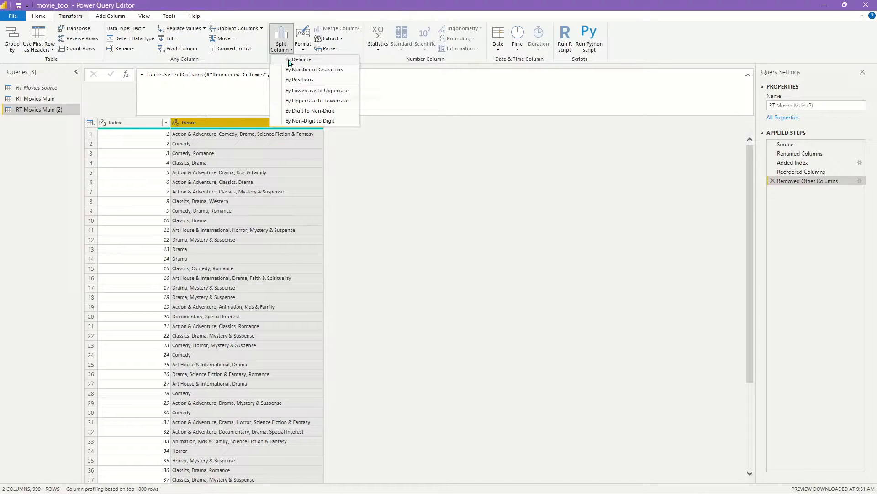
left_click(290, 62)
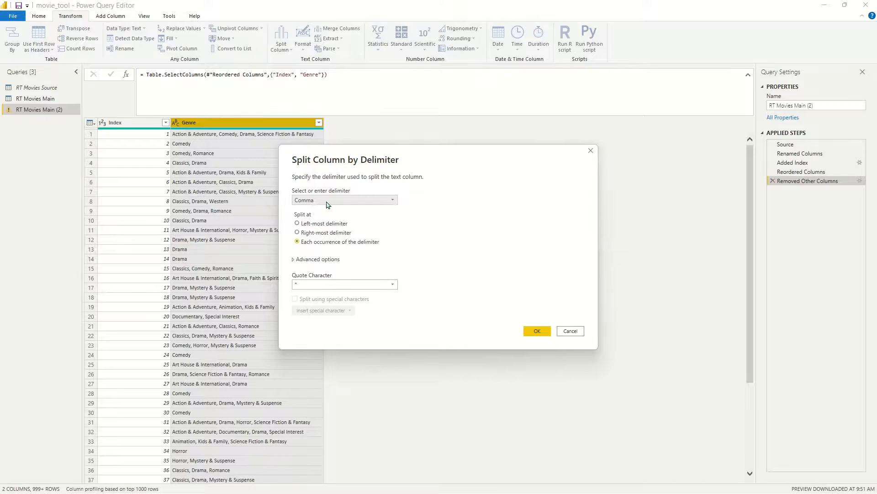
left_click(315, 200)
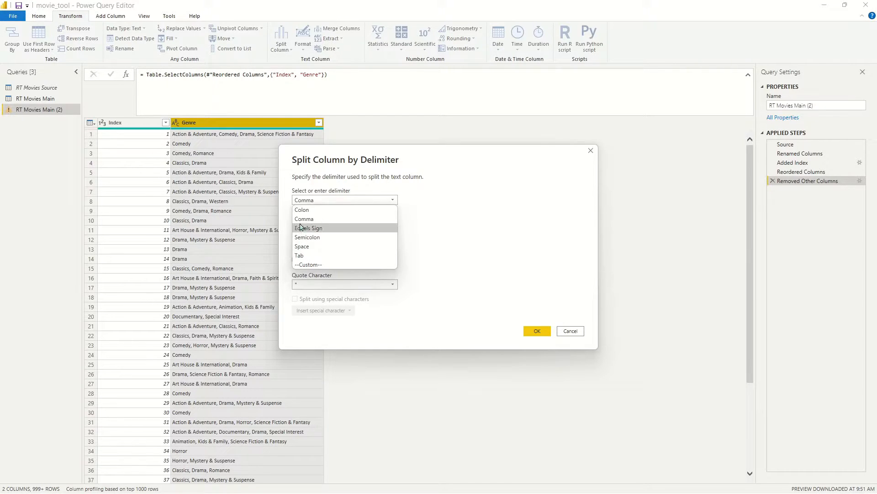
left_click(306, 265)
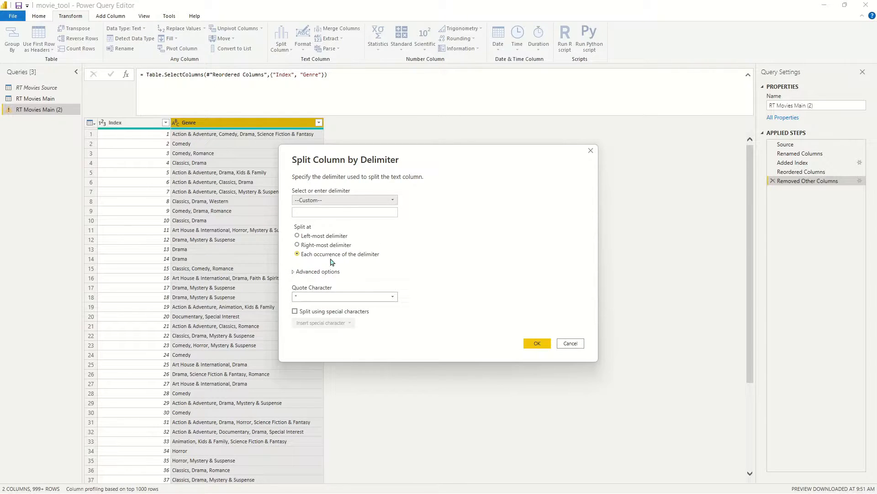
left_click(359, 201)
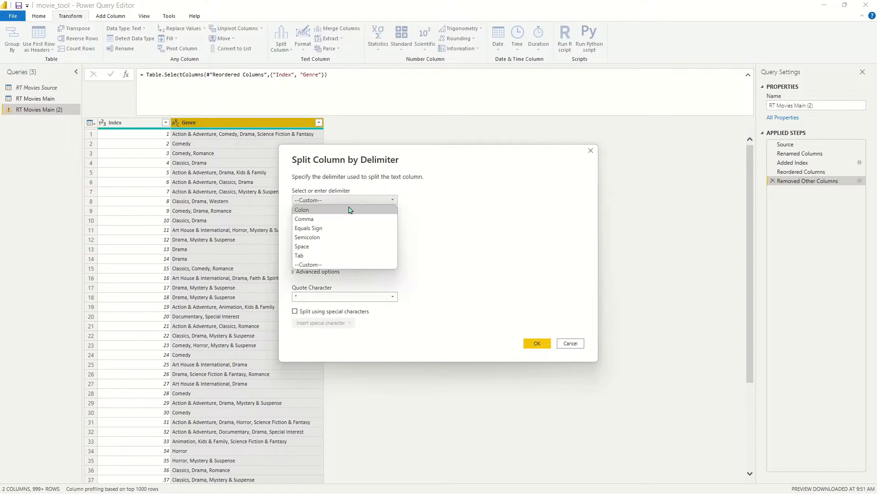
left_click(359, 218)
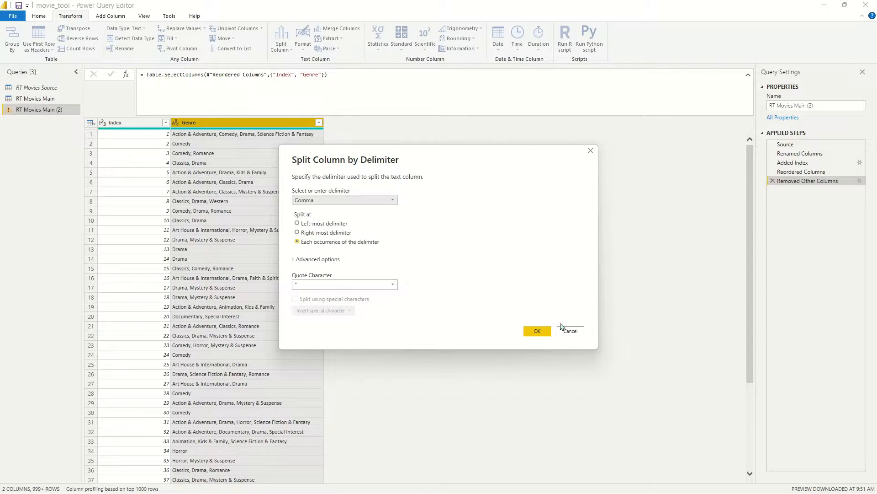
left_click(537, 330)
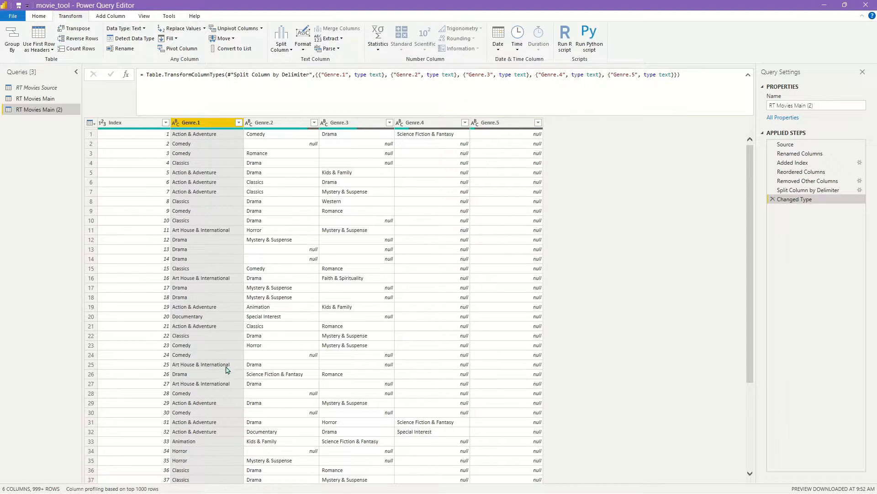
Examine the Genre.5 type entry in the Changed Type step's formula.
left_click(67, 493)
left_click(115, 491)
left_click(606, 75)
left_click_drag(606, 74, 675, 73)
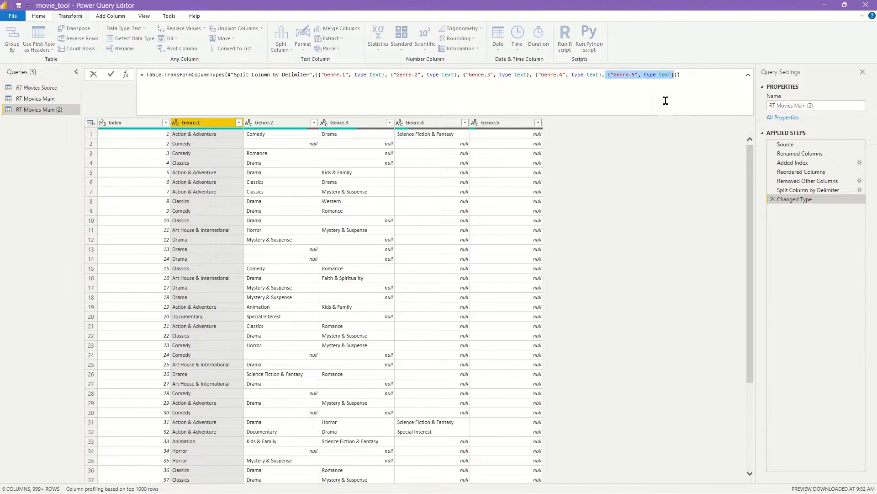
left_click(604, 76)
left_click_drag(600, 75, 676, 75)
Extend the column list in the Split Column by Delimiter step's formula with Genre.6 through Genre.10.
left_click(822, 189)
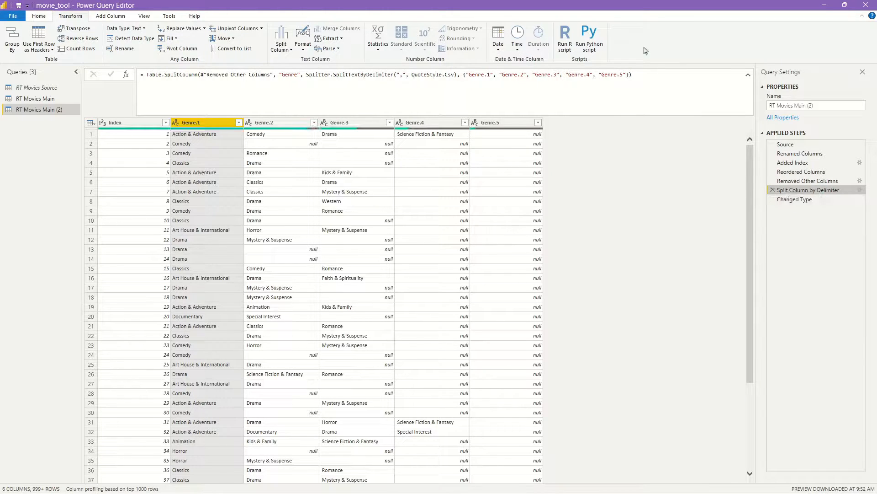
left_click(626, 74)
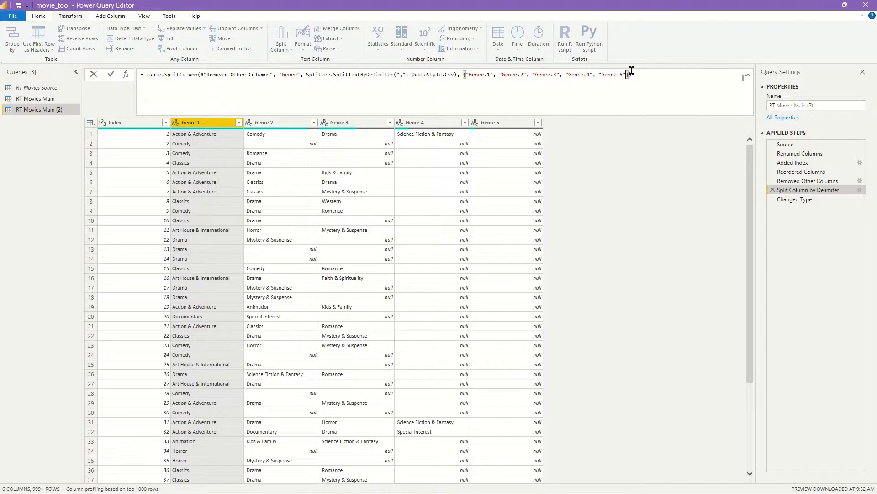
type(",\"Genre.6")
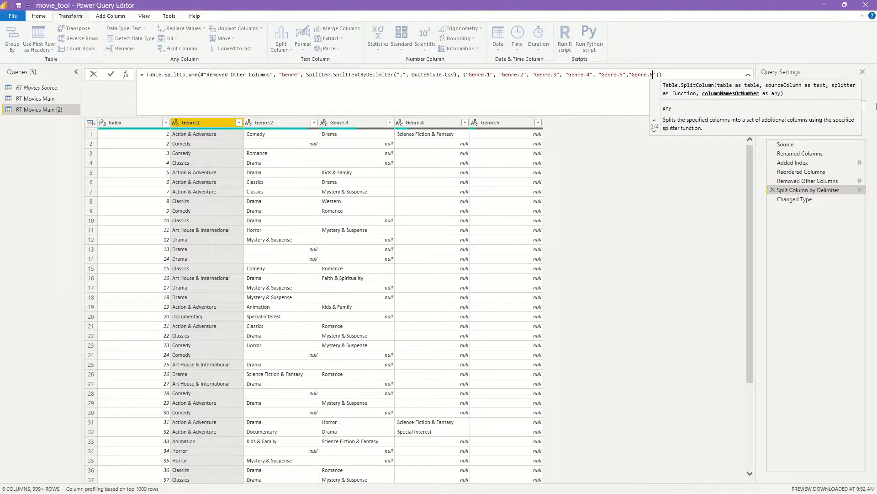
type("\".\"Genre")
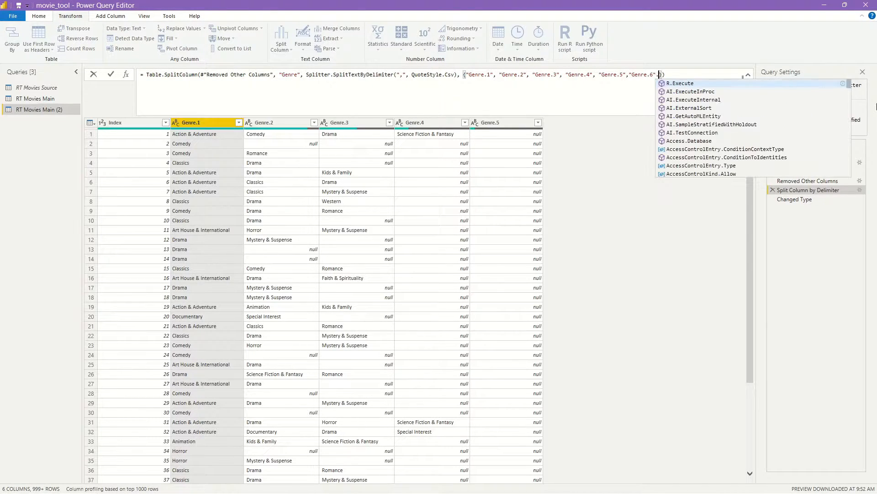
type(".")
type("7")
type("\",\"genr")
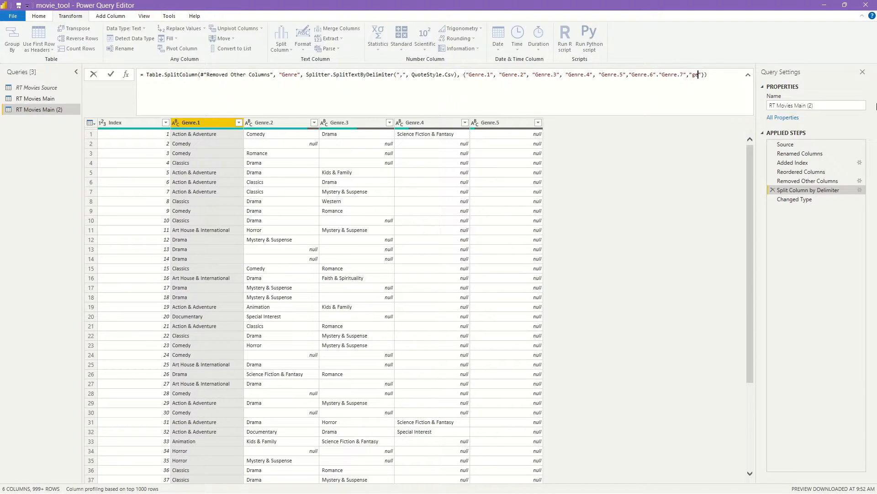
key("BackSpace")
key("BackSpace")
type("enre.8\",\"Genre.9\",\"Genre")
key("Return")
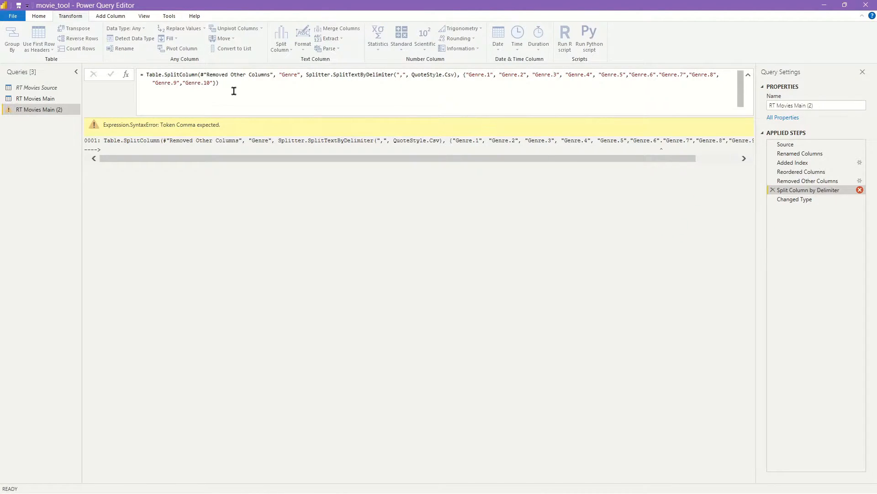
Replace the period after "Genre.6" in the split formula with a comma.
left_click(657, 75)
key("BackSpace")
type(",")
key("Return")
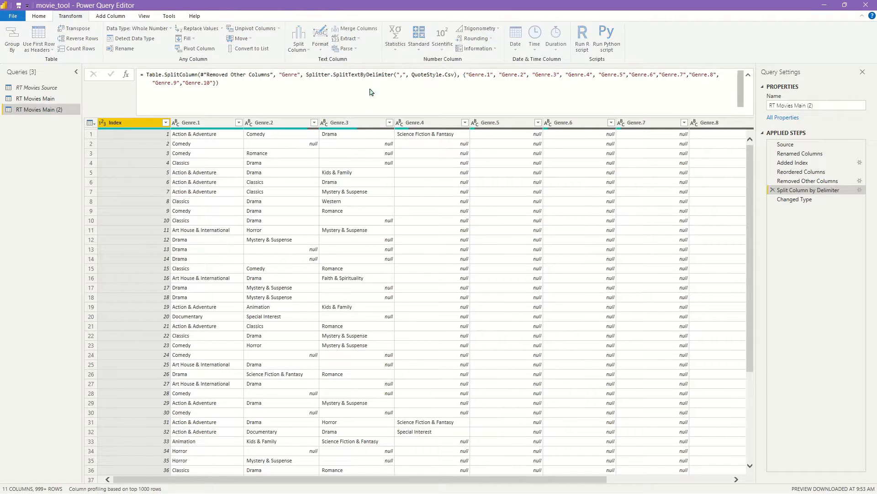
Return to the Changed Type step and unpivot the columns Genre.1 through Genre.10.
left_click_drag(600, 477, 439, 463)
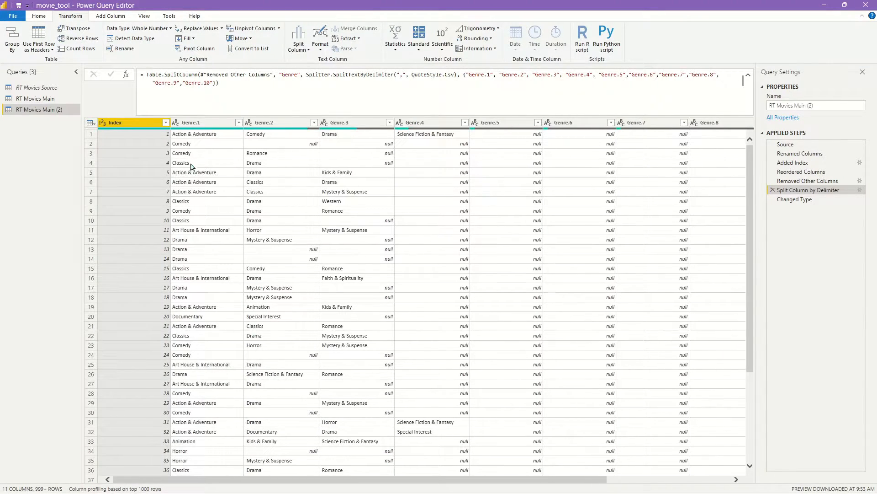
left_click(796, 199)
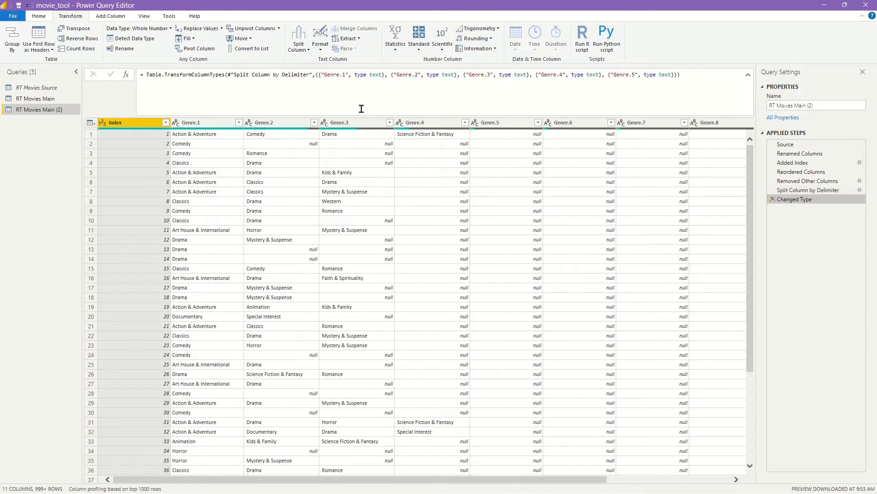
left_click_drag(564, 478, 688, 478)
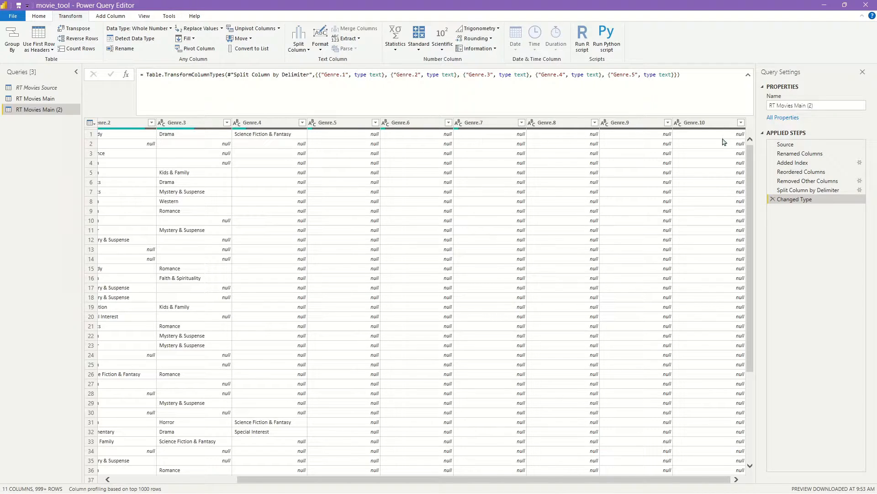
left_click_drag(597, 479, 472, 479)
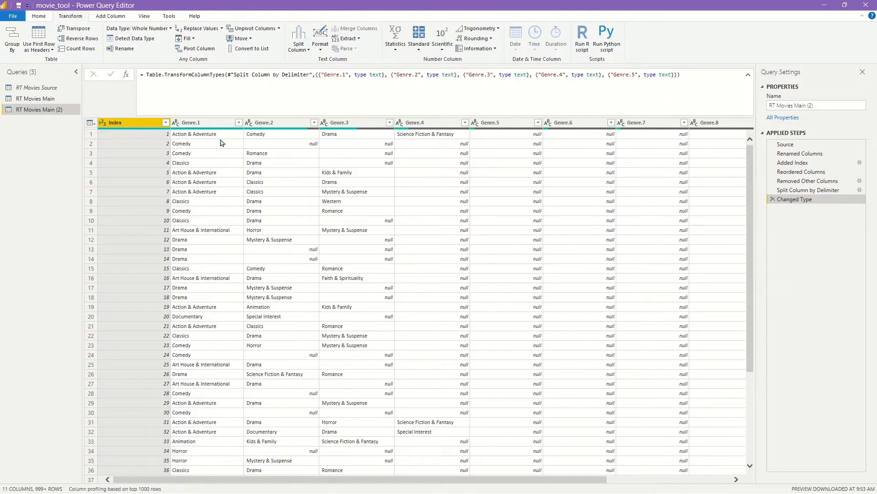
left_click(223, 125)
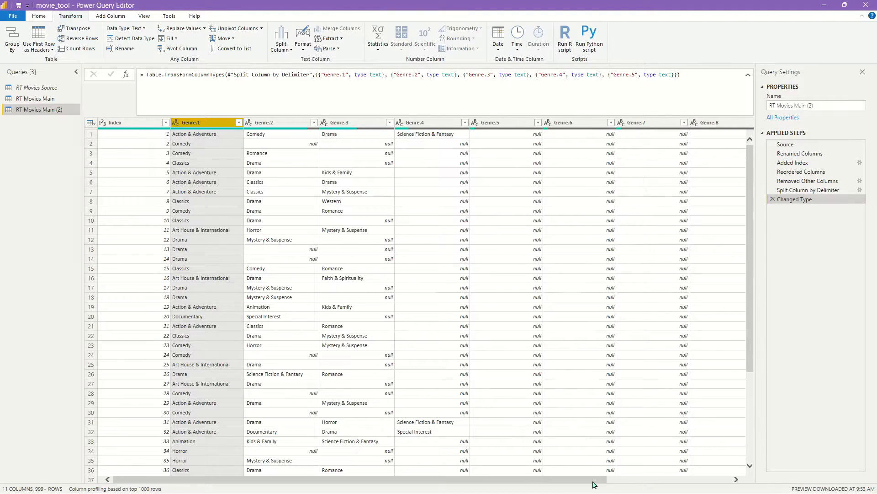
left_click_drag(594, 483, 749, 482)
left_click(712, 124)
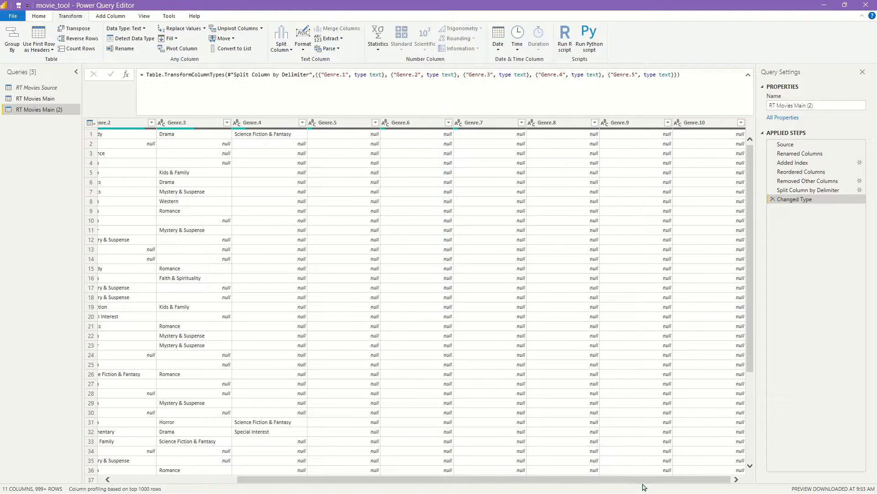
left_click_drag(441, 482, 293, 457)
left_click(269, 124)
left_click(219, 123)
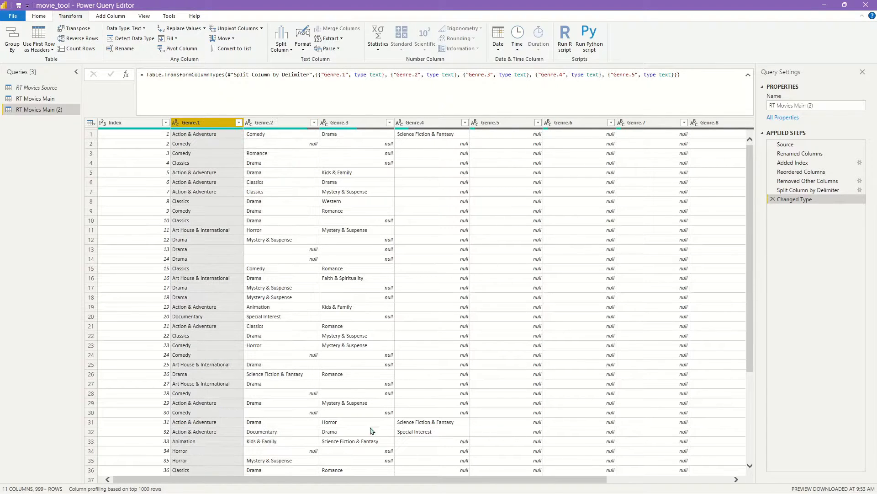
left_click_drag(379, 483, 503, 483)
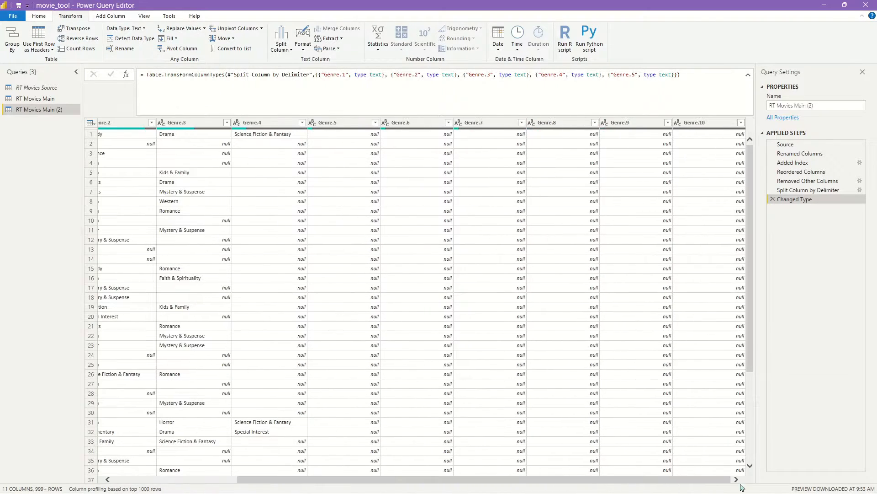
left_click(706, 124, "shift")
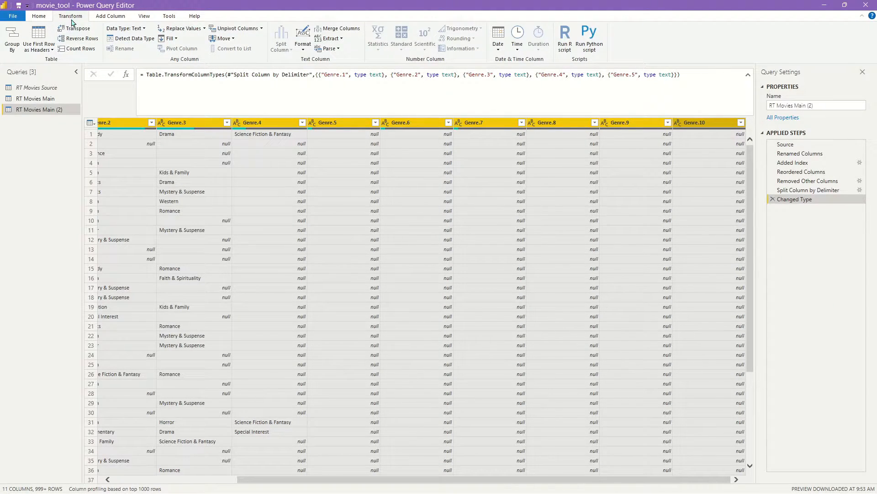
left_click(245, 29)
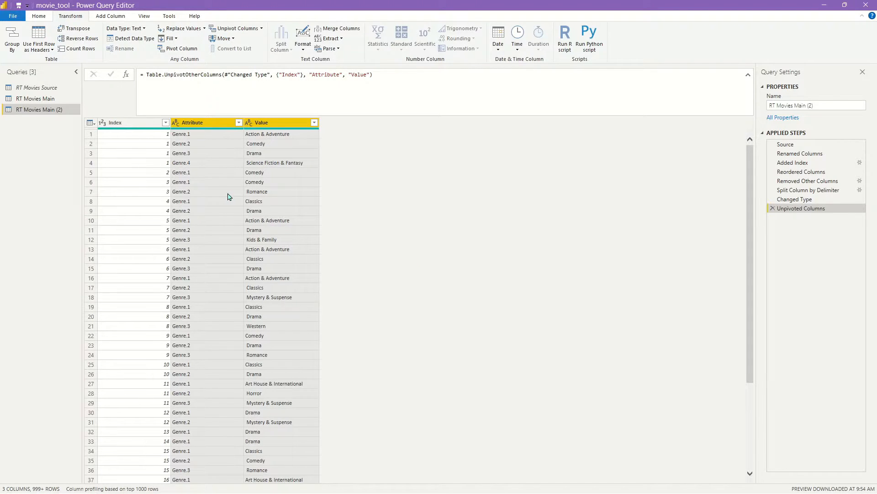
Look at the Index column in RT Movies Main and remove the Attribute column from RT Movies Main (2).
left_click(222, 123)
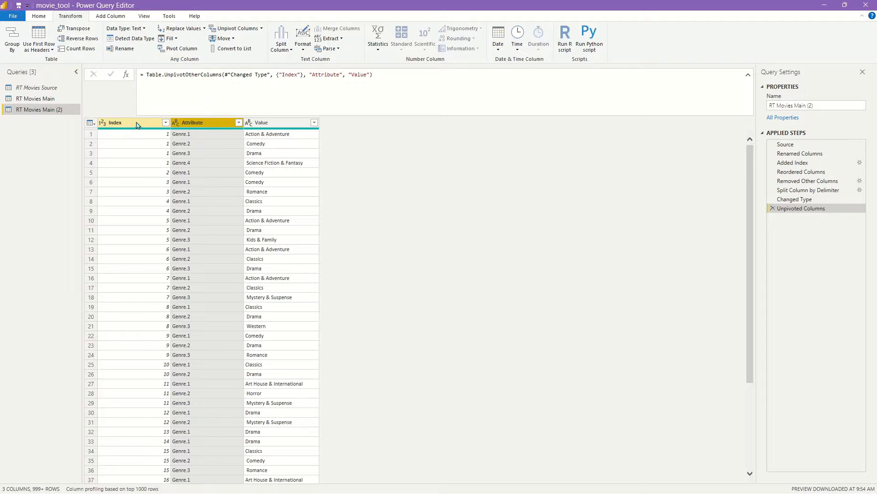
left_click(36, 98)
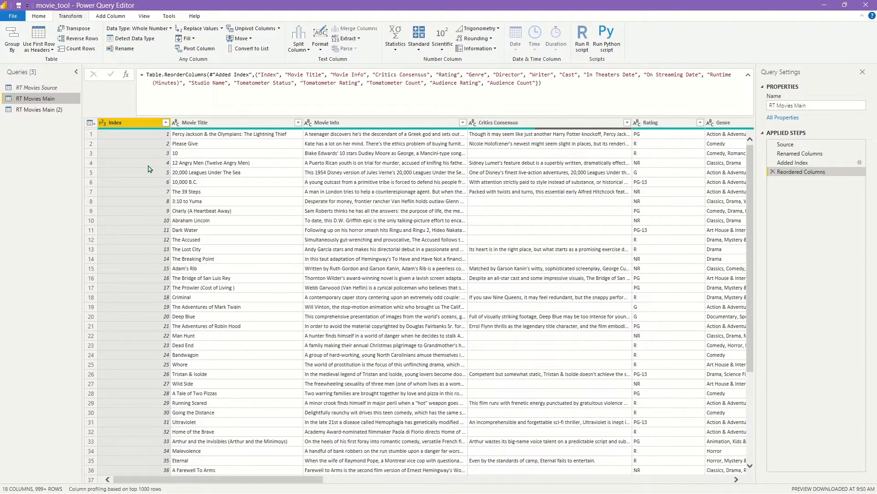
double_click(44, 110)
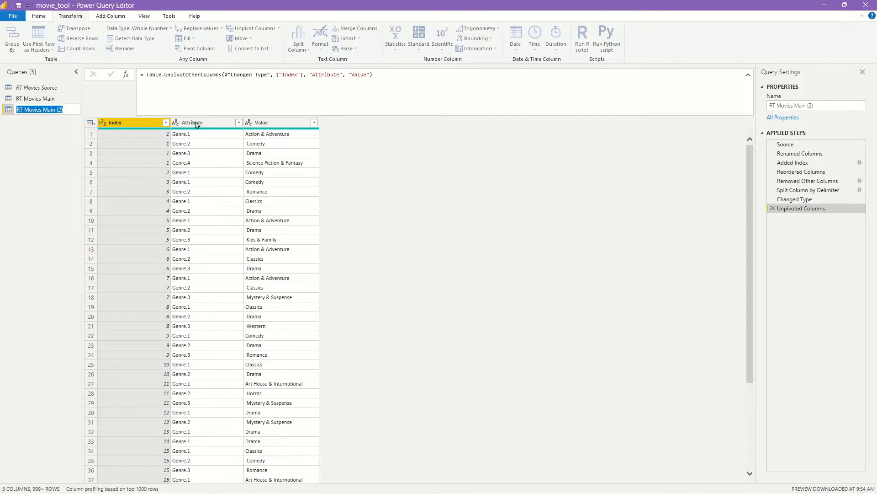
key("Return")
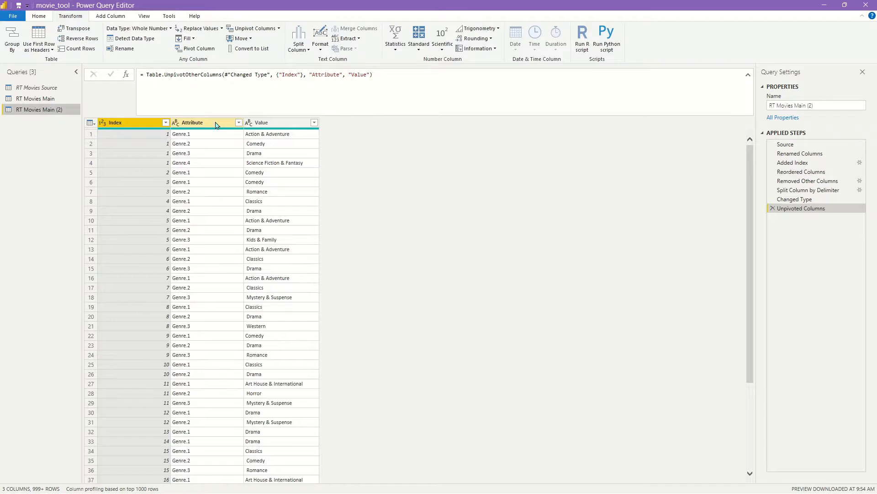
left_click(217, 126)
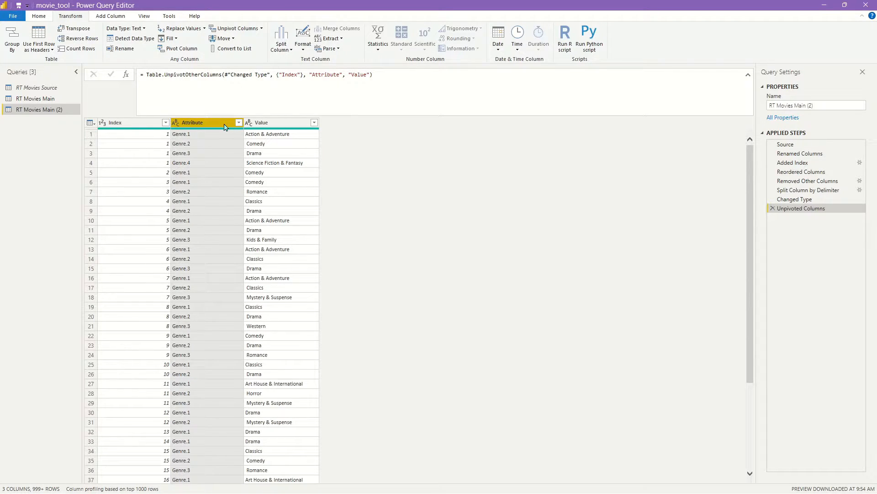
right_click(224, 127)
left_click(254, 144)
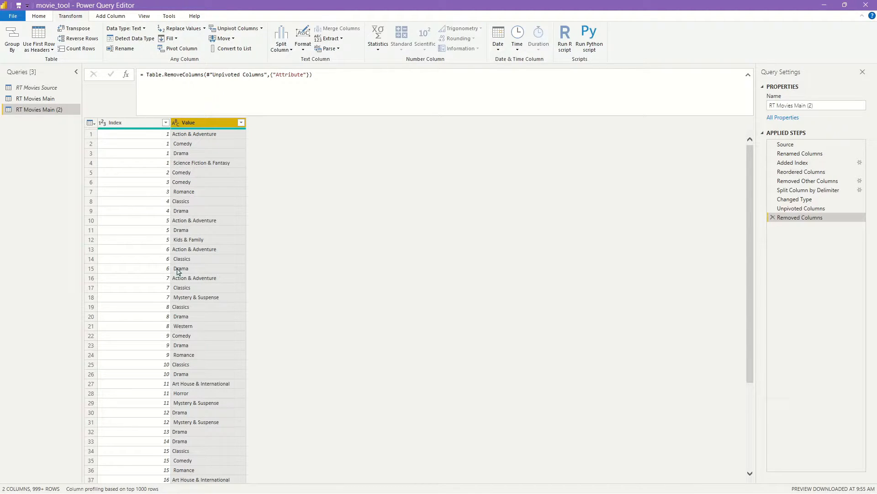
Rename the Value column as Genre and open its list of filter values.
double_click(192, 124)
type("Genre")
key("Return")
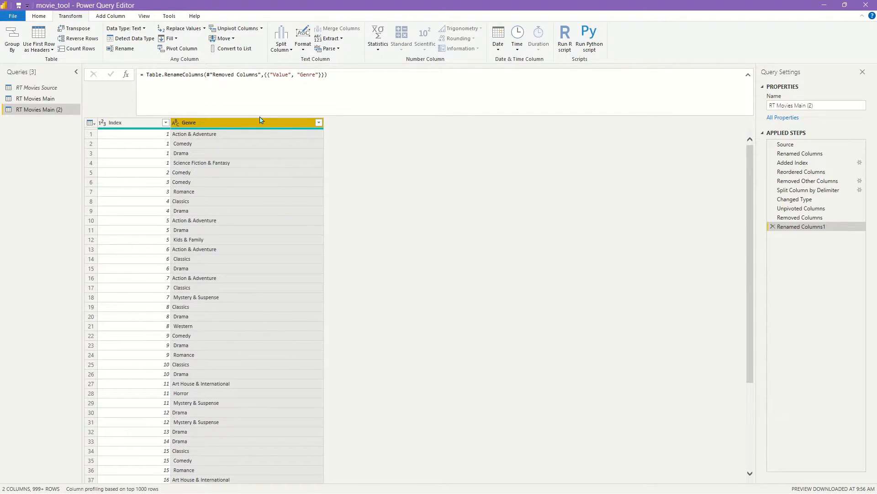
left_click(319, 124)
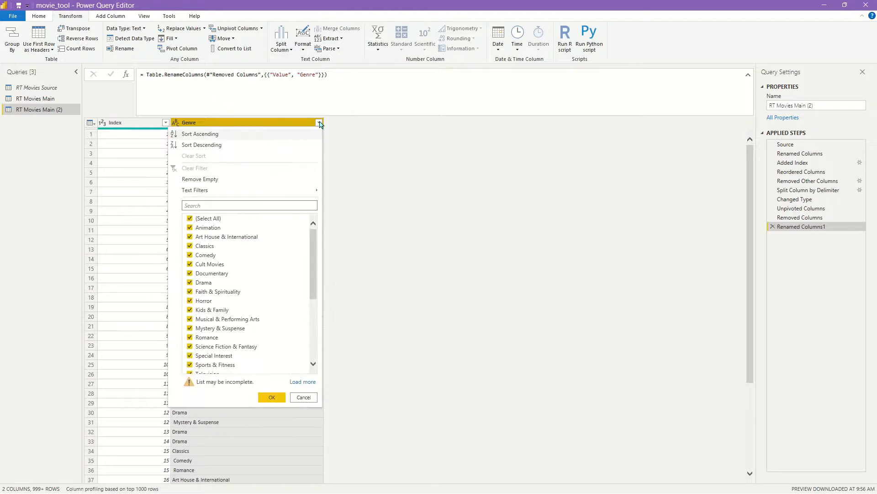
Load the complete list of Genre filter values, look through it for duplicated genres, and close it without filtering.
scroll(266, 279, "down", 5)
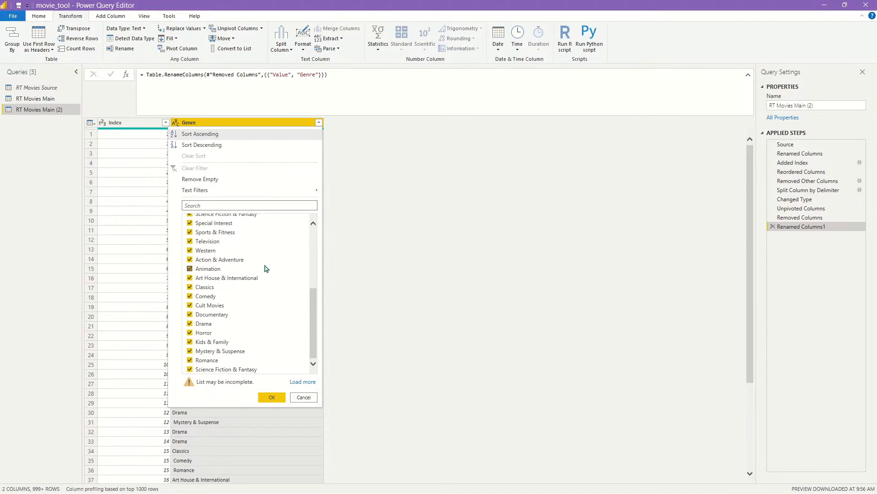
left_click(310, 386)
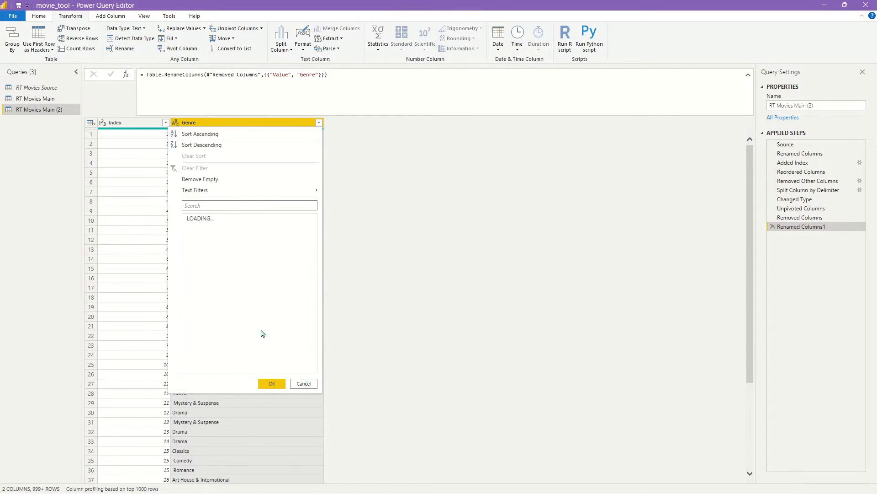
scroll(261, 244, "down", 5)
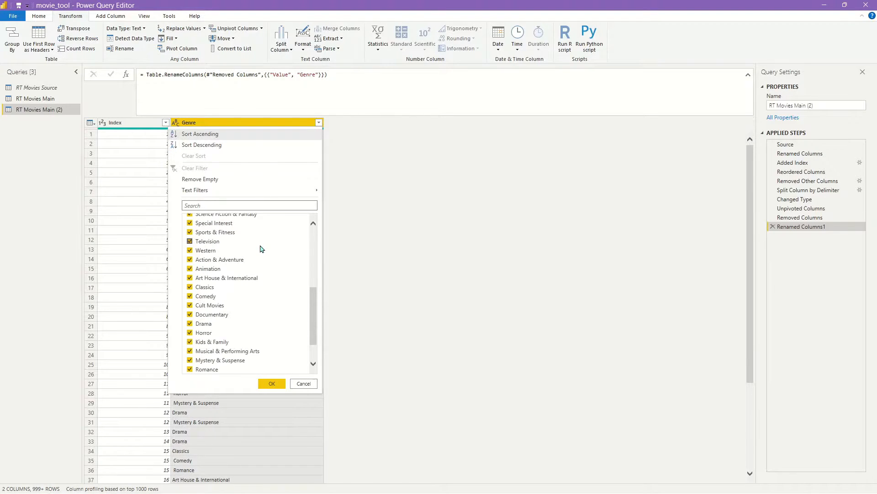
left_click(303, 384)
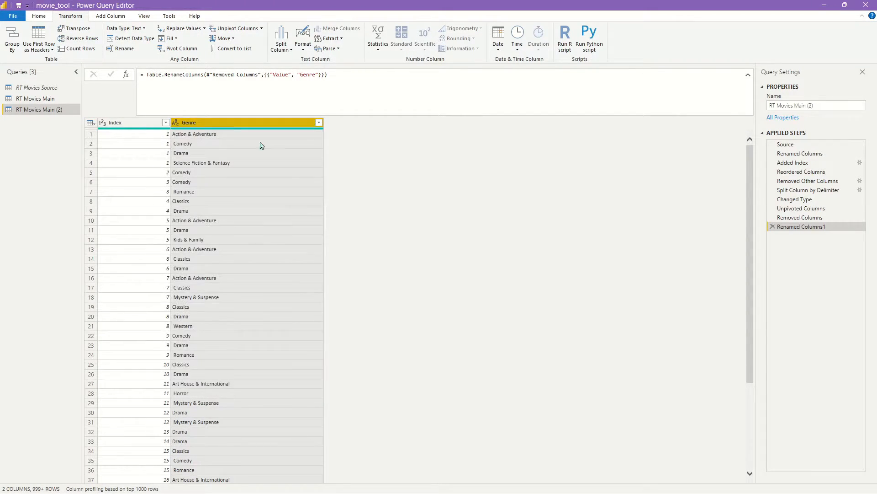
Trim the surrounding spaces from the values in the Genre column.
right_click(223, 123)
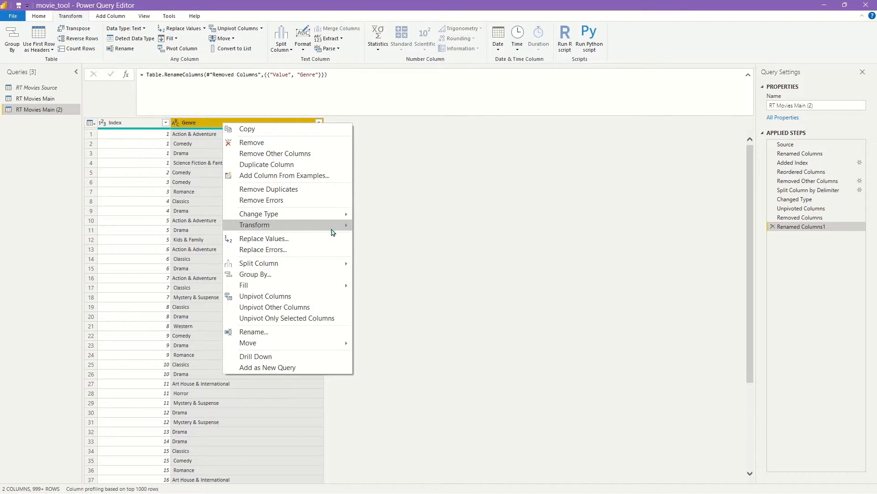
mouse_move(333, 232)
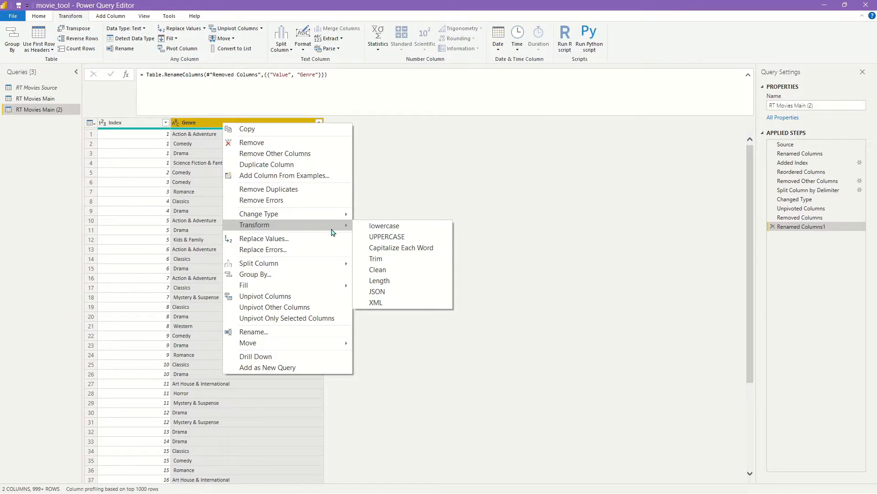
left_click(381, 258)
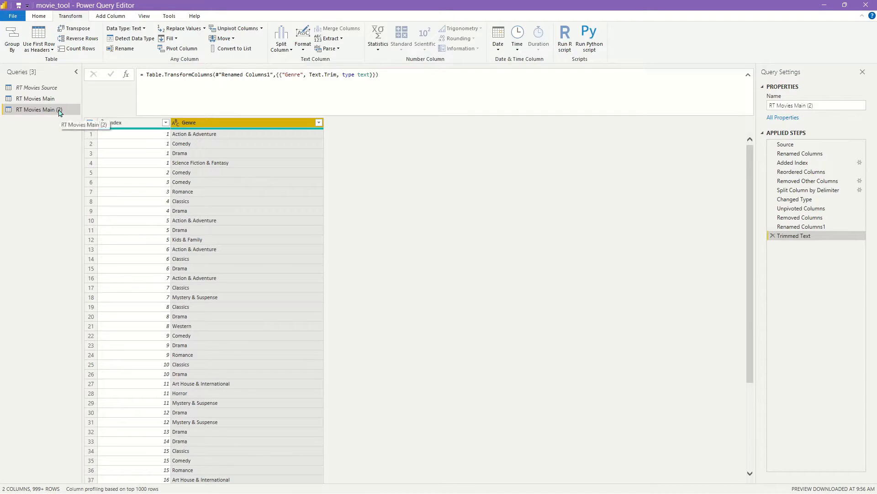
Rename the RT Movies Main (2) query as Movie Genre.
double_click(58, 110)
left_click(37, 114)
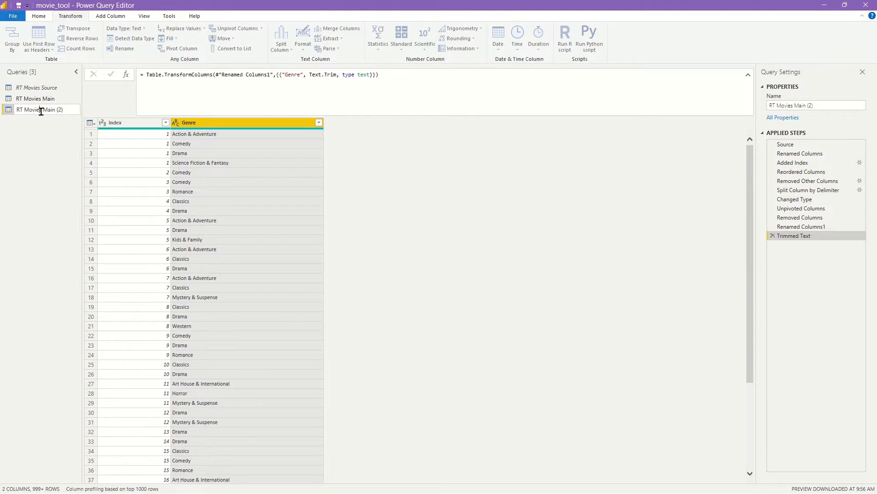
left_click_drag(24, 110, 38, 109)
triple_click(68, 109)
type("Movbi")
type(" Genre")
key("Return")
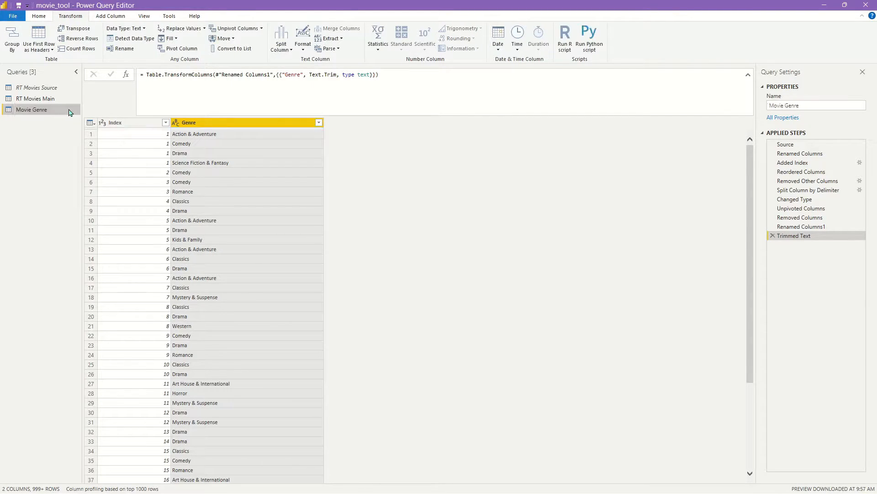
Duplicate the RT Movies Main query three times.
left_click(44, 100)
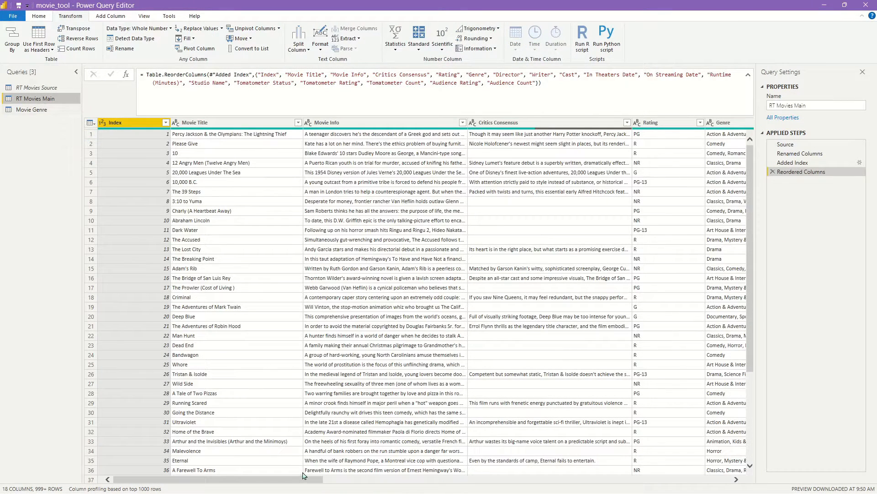
mouse_move(309, 479)
left_mouse_down()
mouse_move(325, 488)
mouse_move(510, 487)
mouse_move(304, 486)
left_mouse_up()
right_click(51, 102)
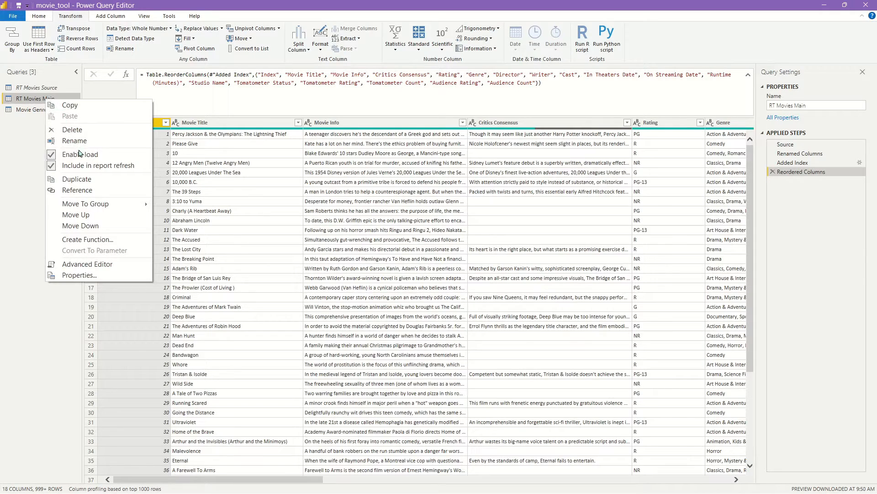
left_click(83, 179)
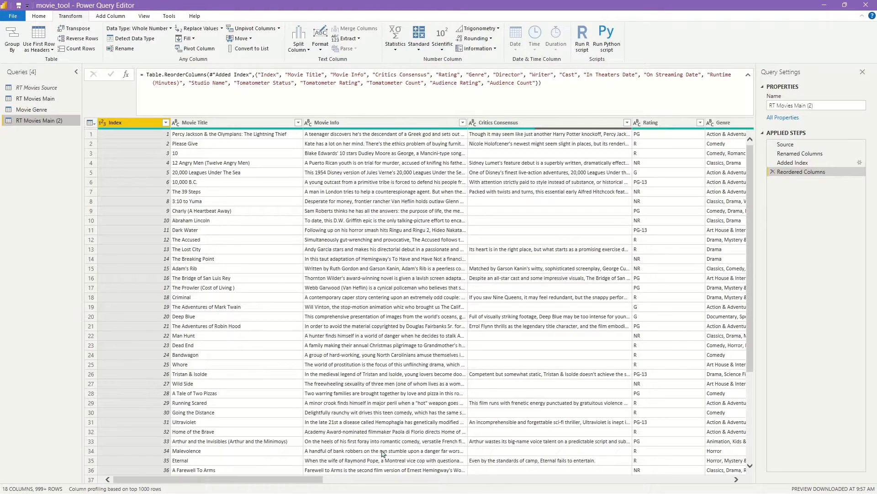
left_click_drag(305, 479, 281, 478)
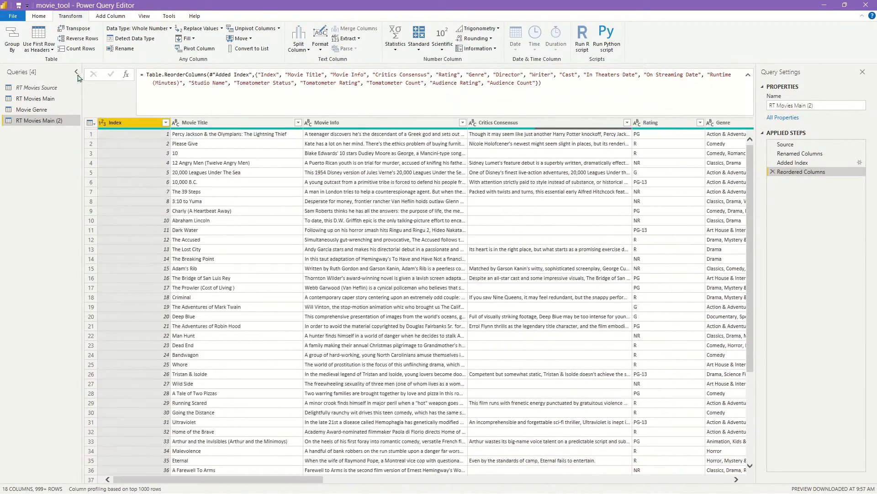
left_click(51, 99)
right_click(52, 99)
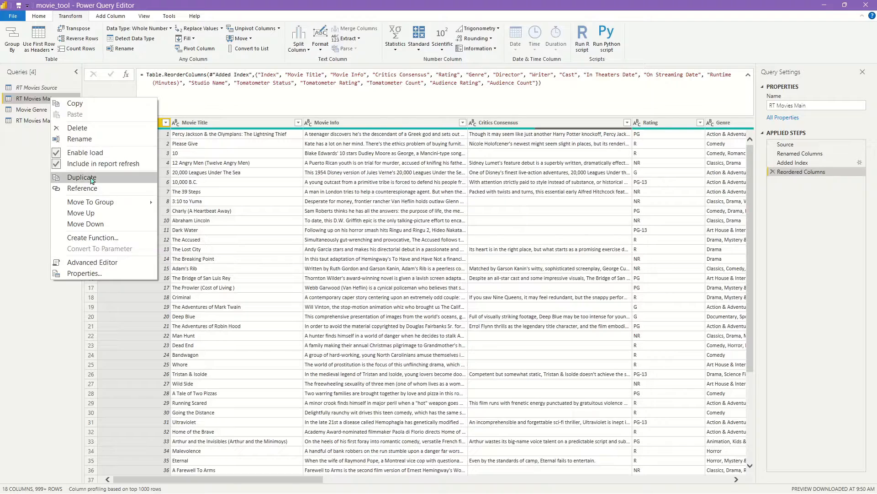
left_click(89, 178)
right_click(50, 96)
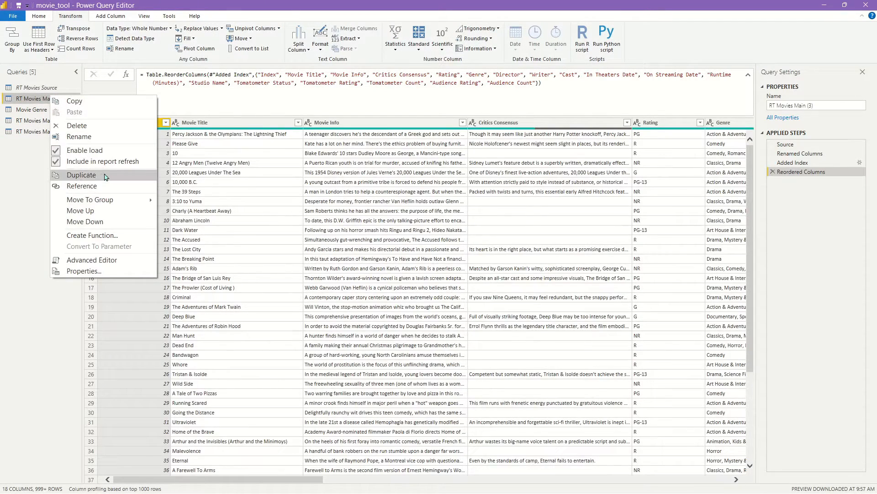
left_click(90, 175)
Rename the RT Movies Main (2) query as Movie Directors.
double_click(54, 120)
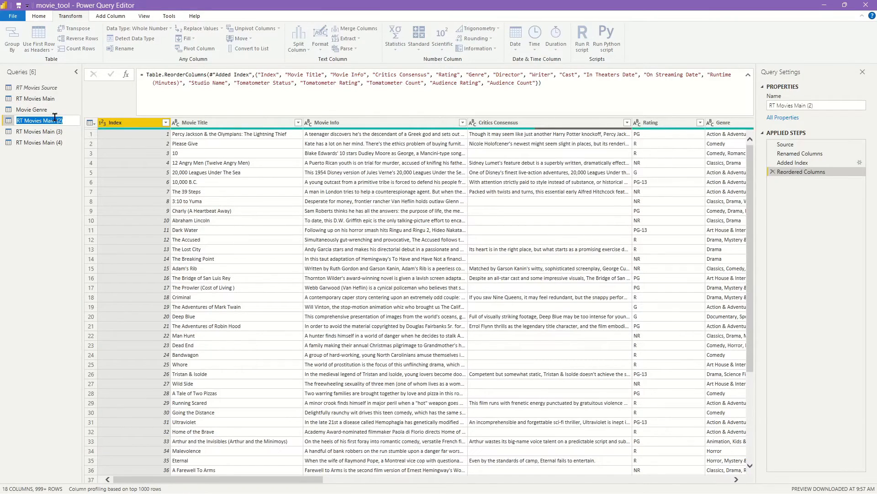
type("Dire")
key("BackSpace")
key("BackSpace")
key("BackSpace")
key("BackSpace")
key("BackSpace")
key("BackSpace")
key("BackSpace")
type("Movie Directors")
key("Return")
Rename the RT Movies Main (3) query as Movie Writers and RT Movies Main (4) as Movie Cast.
double_click(27, 132)
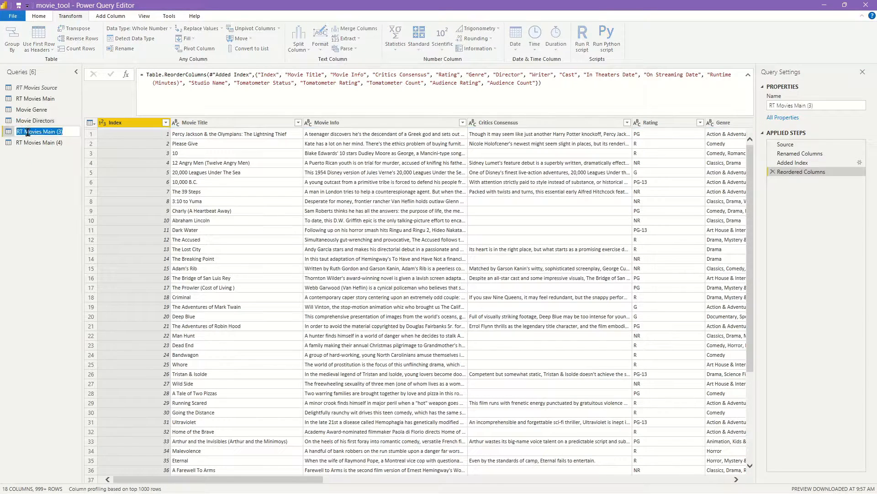
type("Movie")
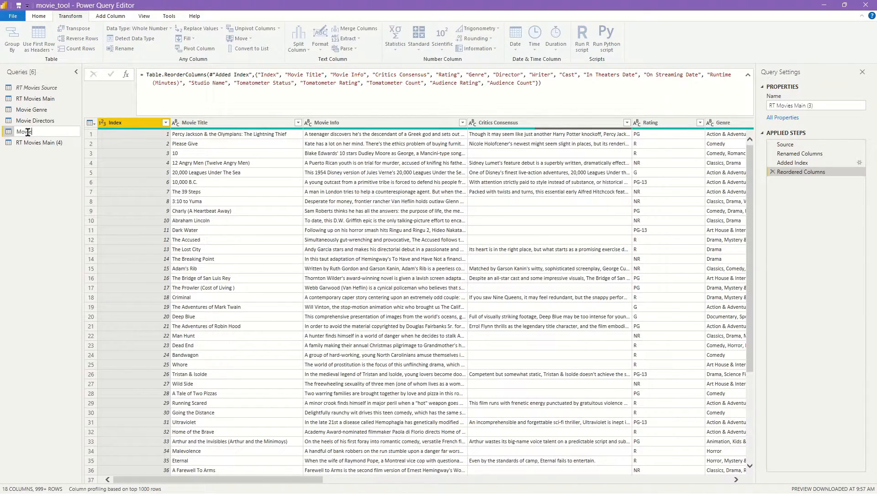
type(" Writers")
key("Return")
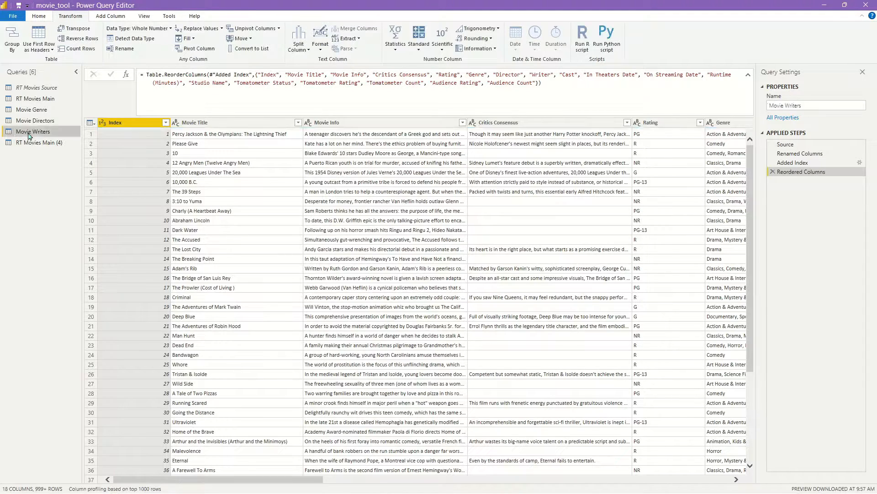
double_click(51, 140)
type("M")
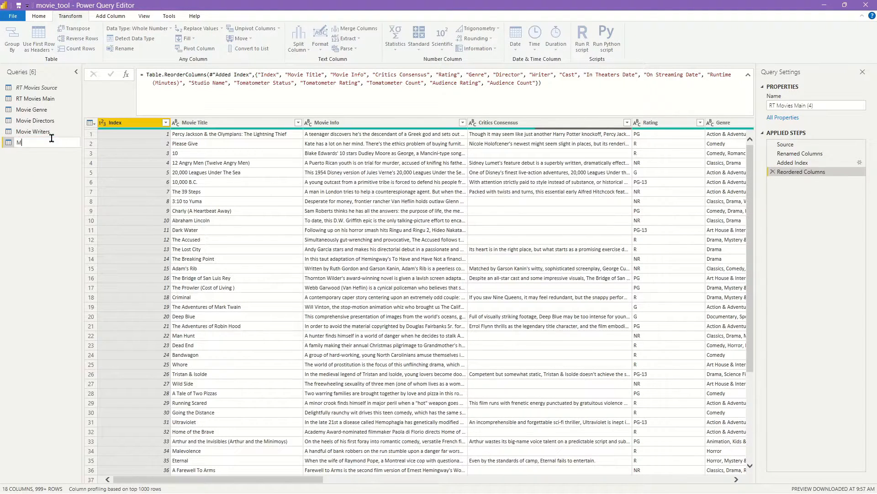
type("ovie Cast")
key("Return")
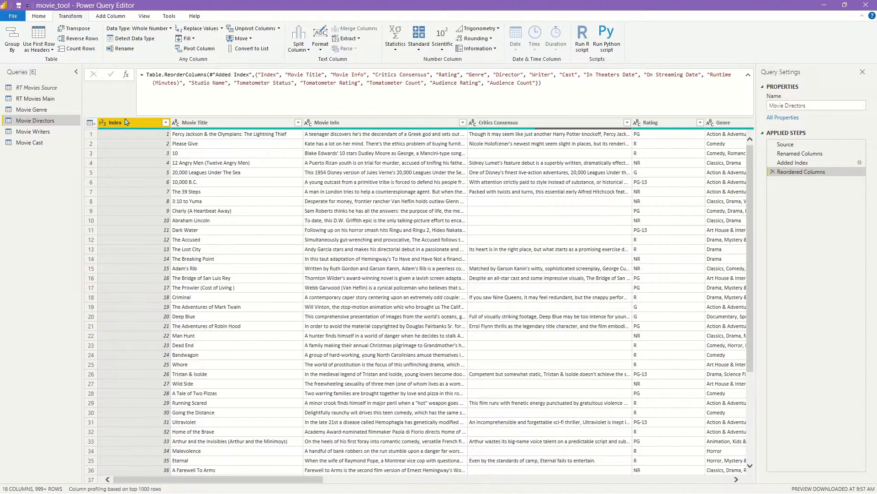
In the Movie Directors query, remove all columns except Index and Director.
left_click_drag(240, 479, 215, 479)
left_click_drag(297, 481, 386, 480)
left_click(639, 125)
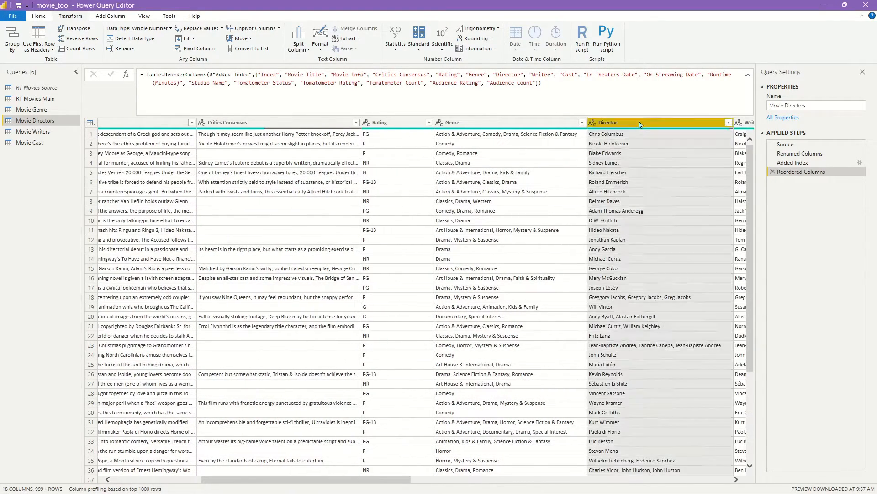
right_click(639, 124)
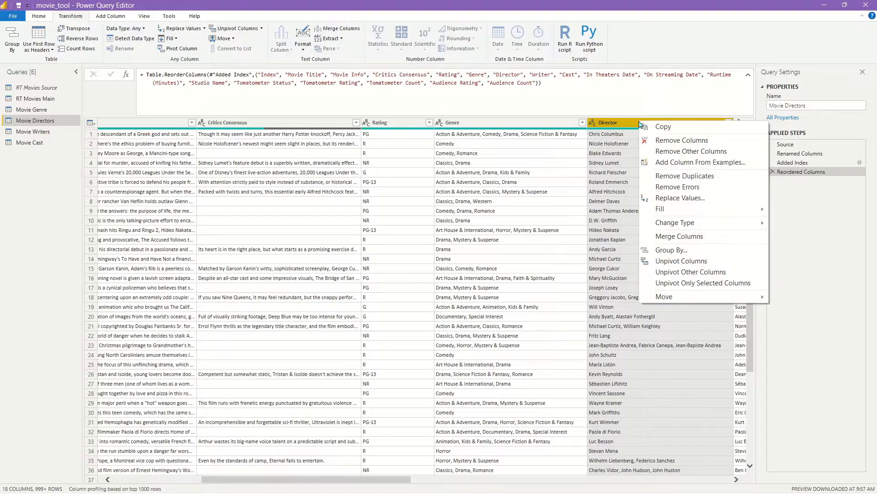
left_click(692, 157)
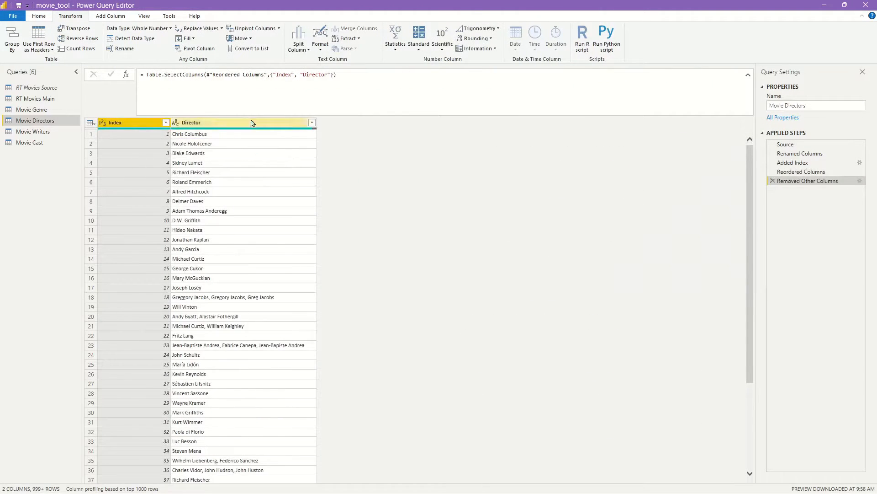
Split the Director column by the comma delimiter into separate columns.
left_click(232, 126)
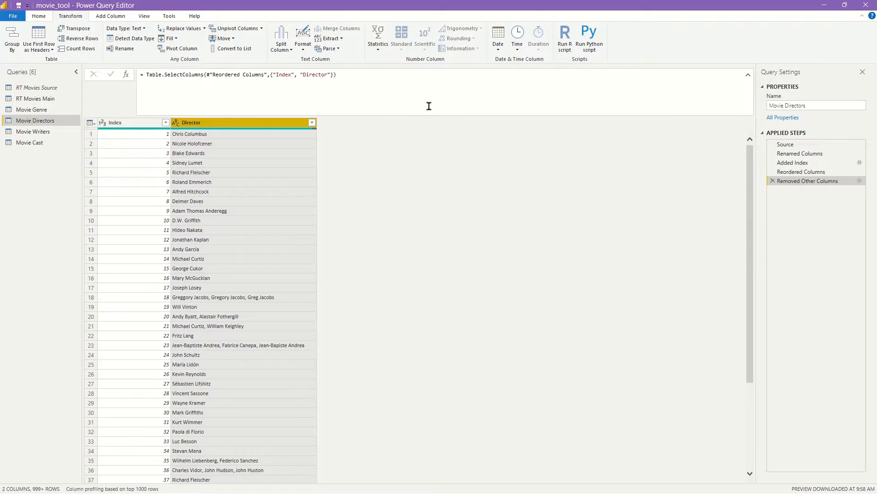
left_click(289, 52)
left_click(297, 60)
left_click(349, 201)
left_click(347, 218)
left_click(537, 331)
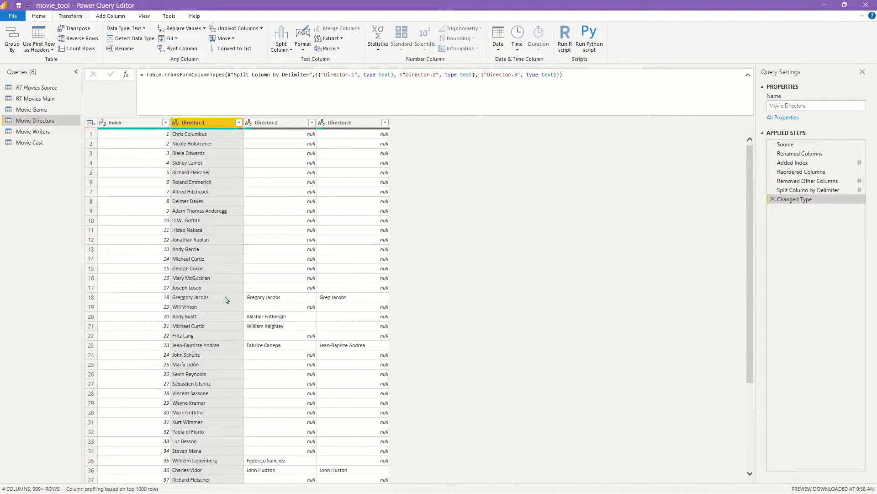
In the Split Column by Delimiter step's formula, add "Director.4" and "Director.5" to the column names after "Director.3".
left_click(818, 190)
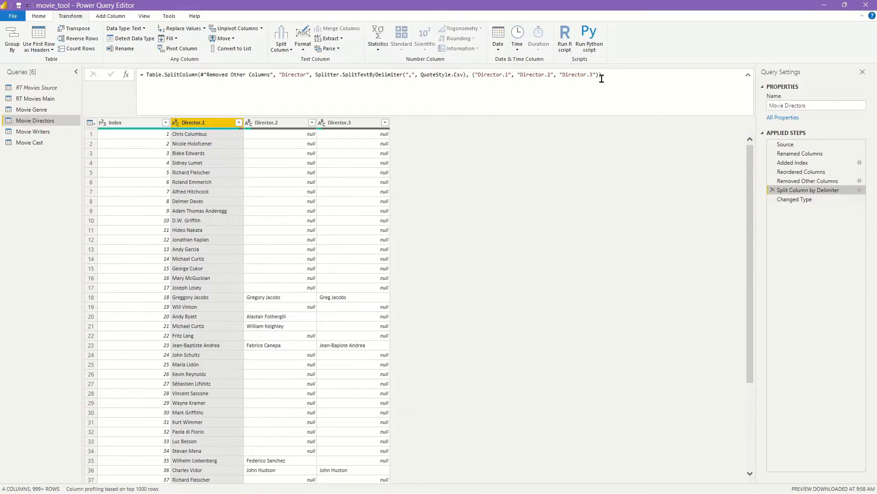
left_click(595, 75)
left_click(596, 76)
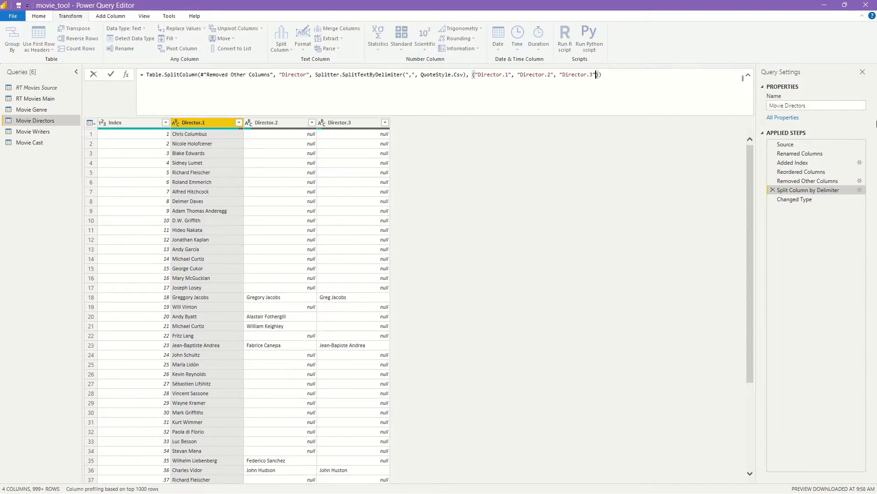
type(",\"Dire")
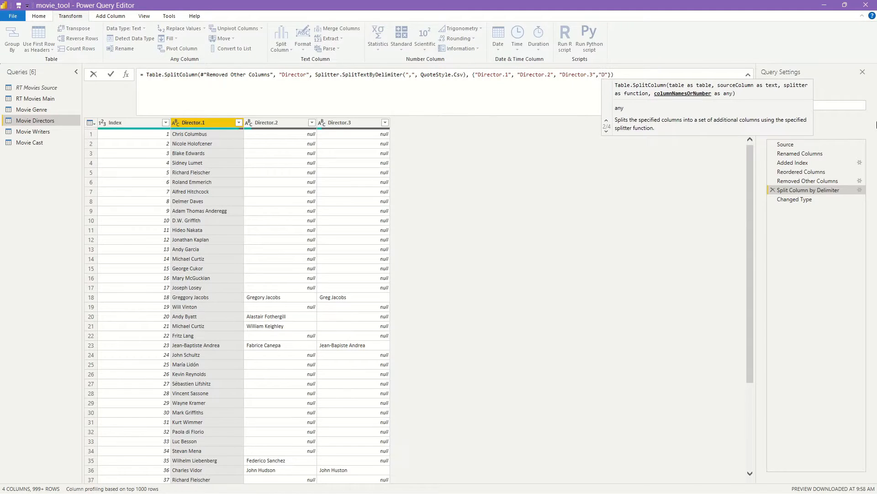
type("ctor.4")
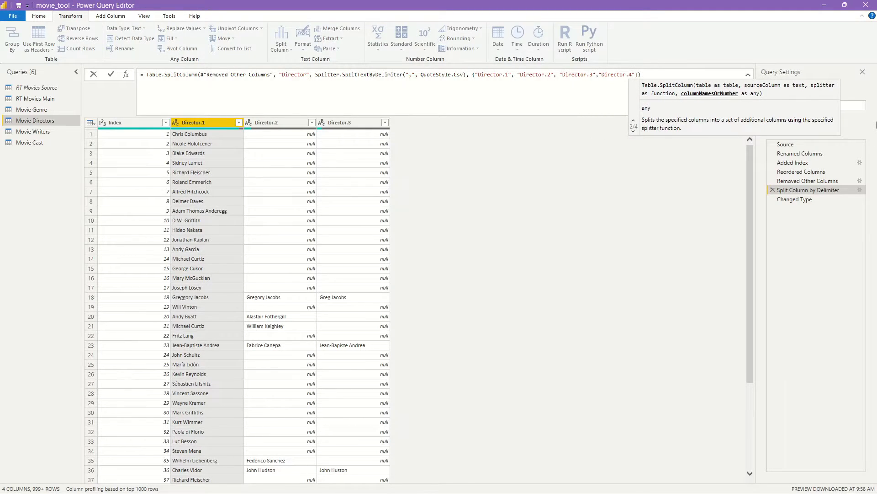
key("Right")
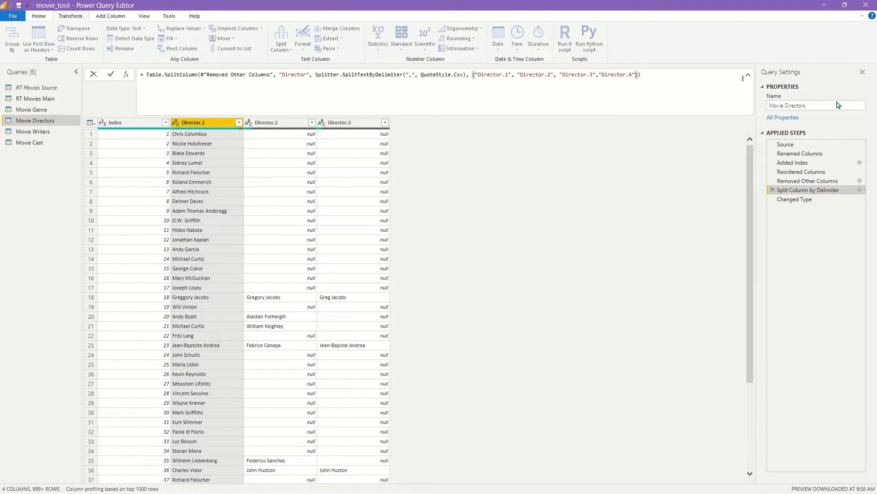
type(",\"Director.")
type("56")
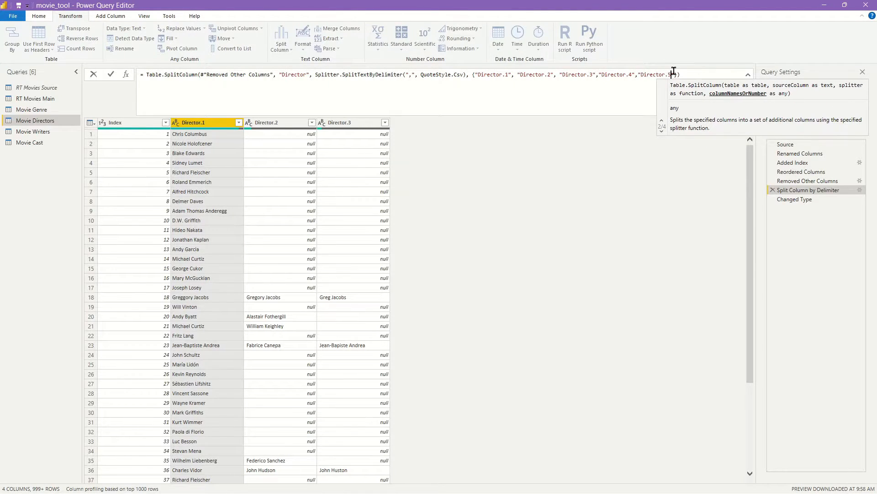
Extend the Split Column by Delimiter step's formula with the column names "Director.6" and "Director.7" and apply it.
key("Right")
type(",\"D")
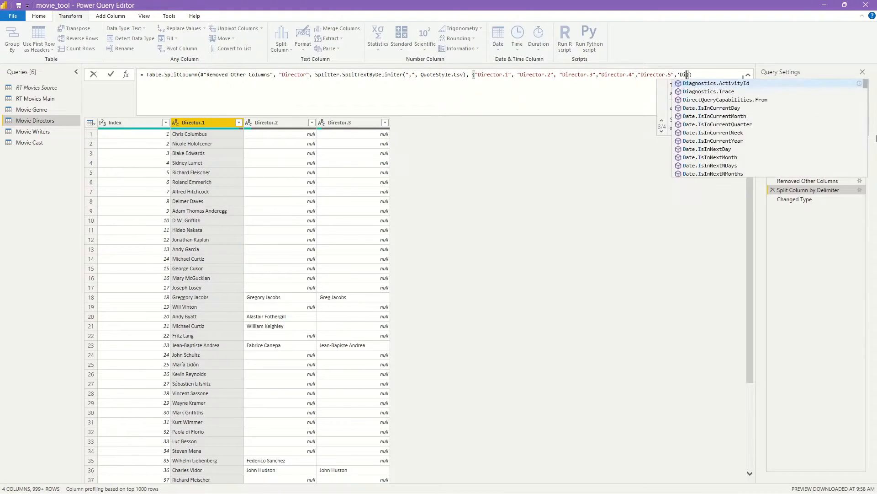
key("BackSpace")
key("BackSpace")
type("\"Director.6\"")
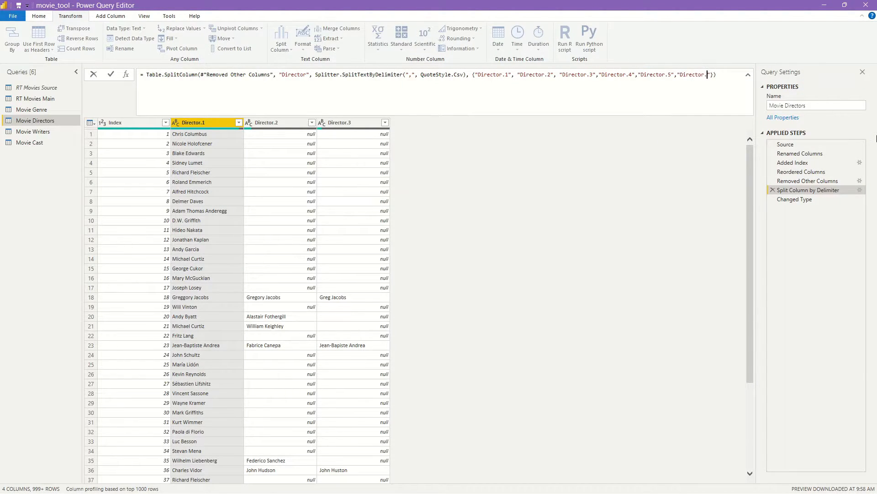
left_click(714, 75)
type(",\"Director.")
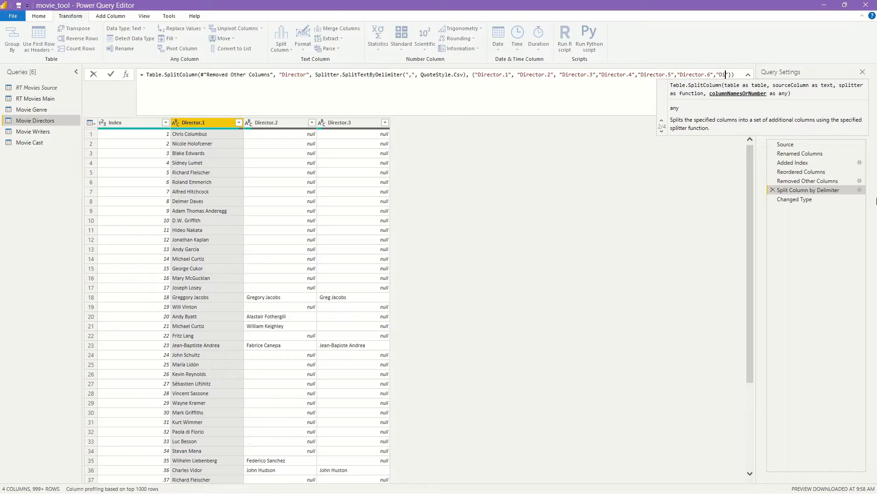
type("7")
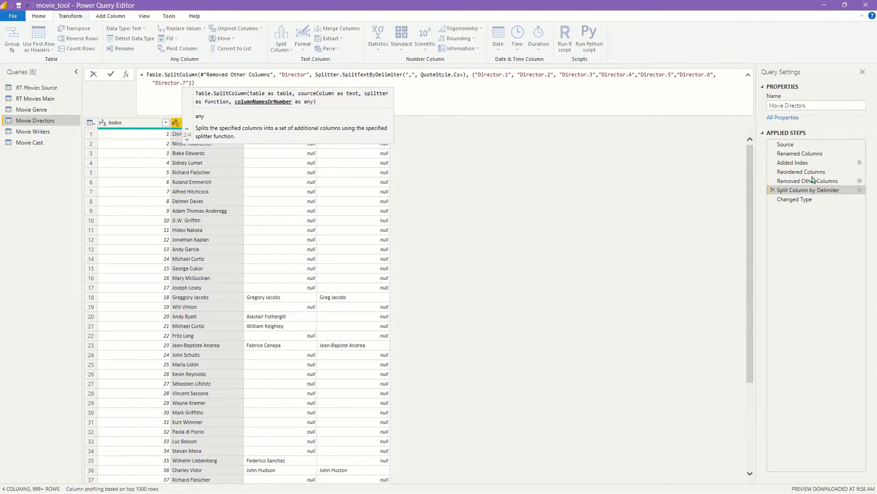
key("Return")
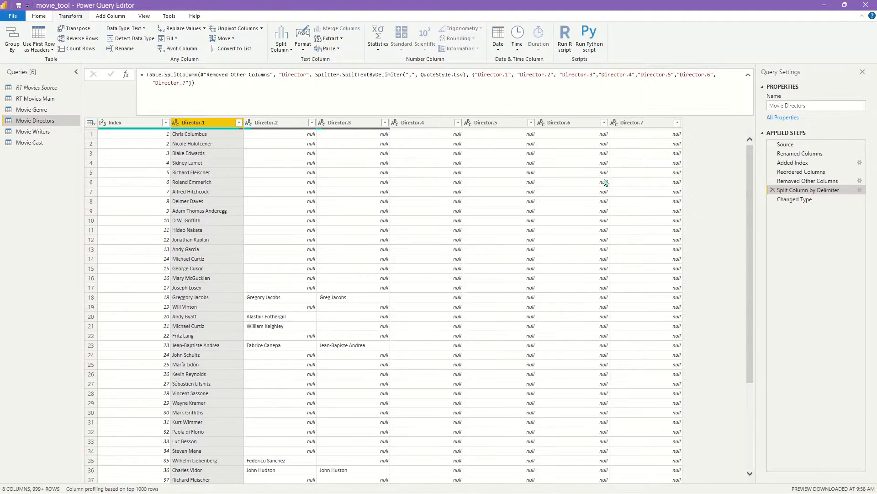
Unpivot the Director.1 through Director.7 columns as a new step following Changed Type.
left_click(639, 126, "shift")
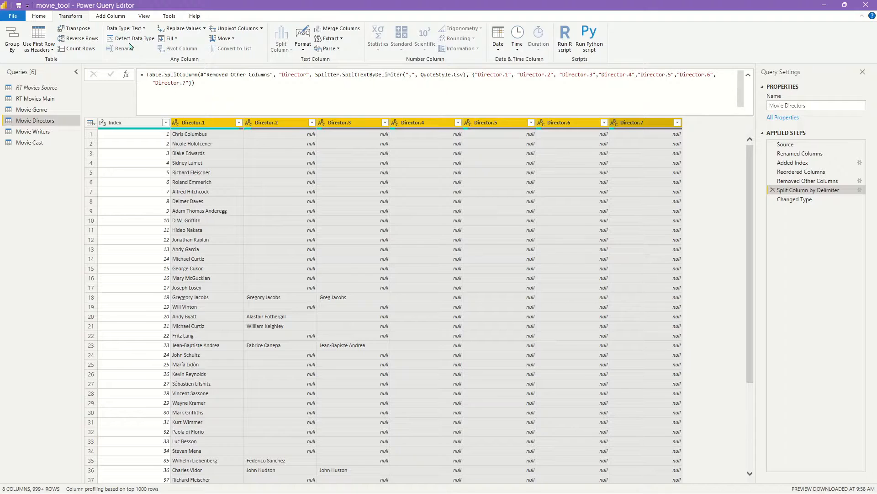
left_click(242, 32)
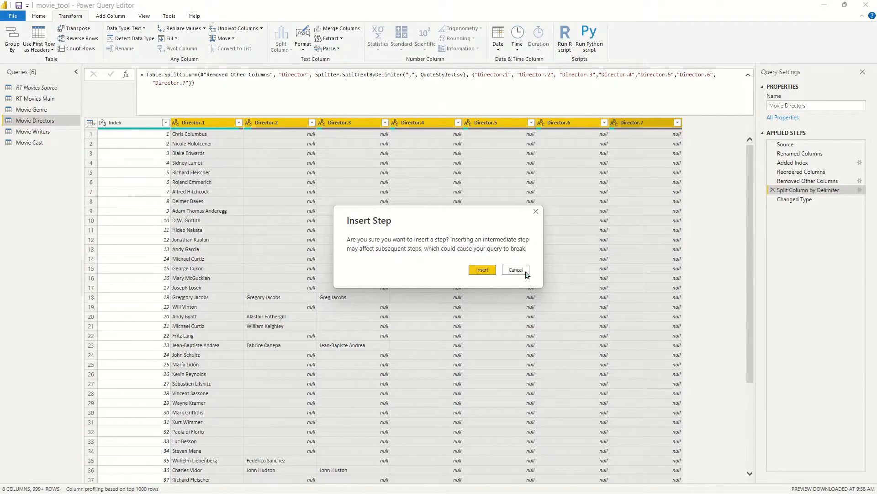
left_click(521, 270)
left_click(795, 199)
left_click(231, 29)
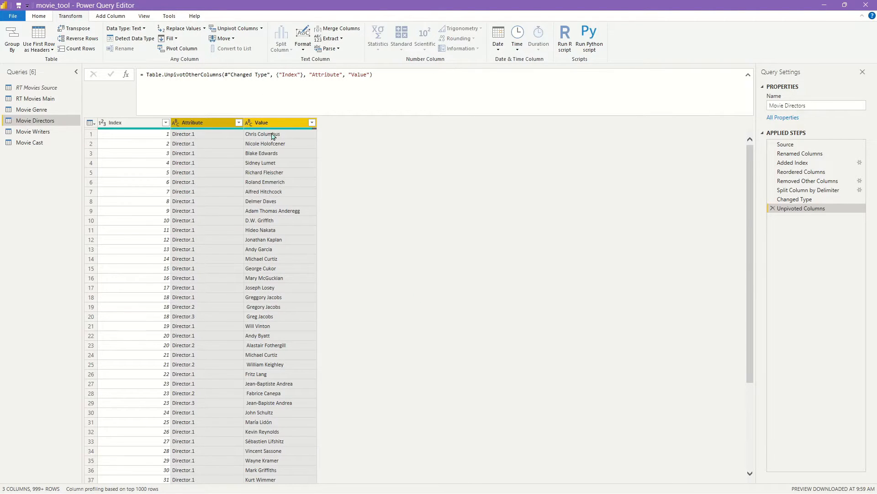
Remove the Attribute column from the Movie Directors query.
right_click(211, 124)
left_click(372, 132)
left_click(290, 123)
left_click(192, 122)
right_click(213, 120)
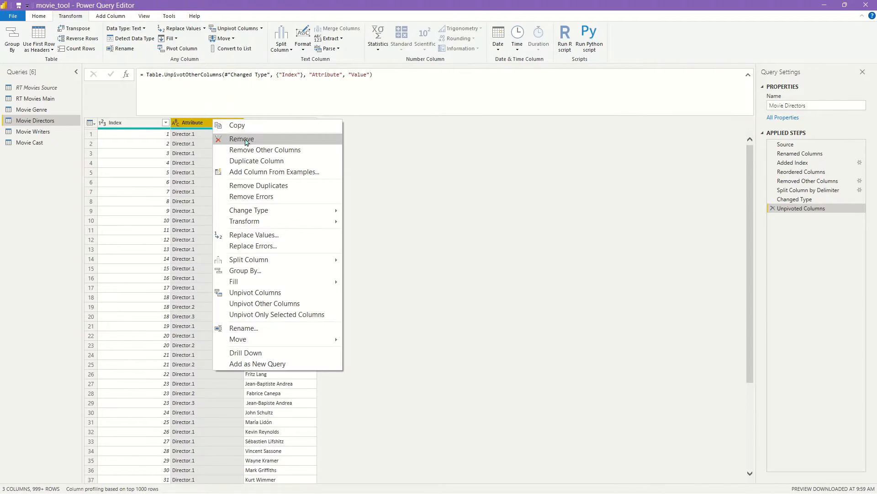
left_click(248, 144)
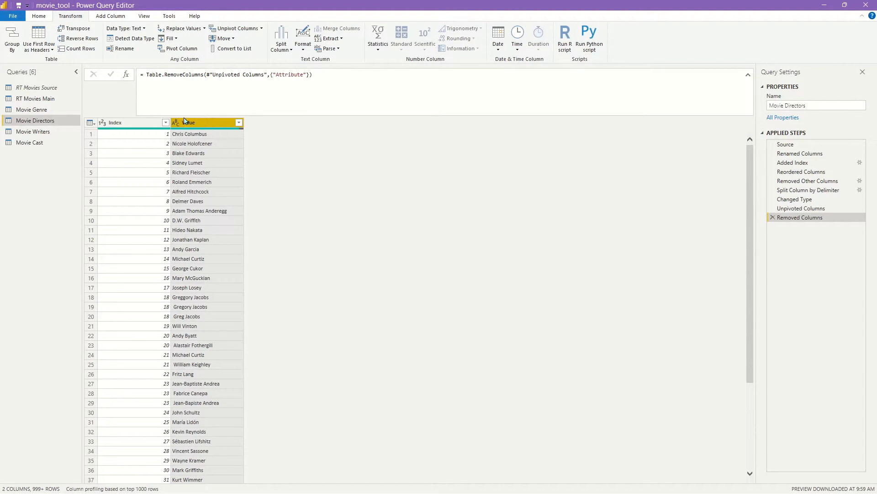
Trim the text in the Value column of the Movie Directors query.
right_click(195, 121)
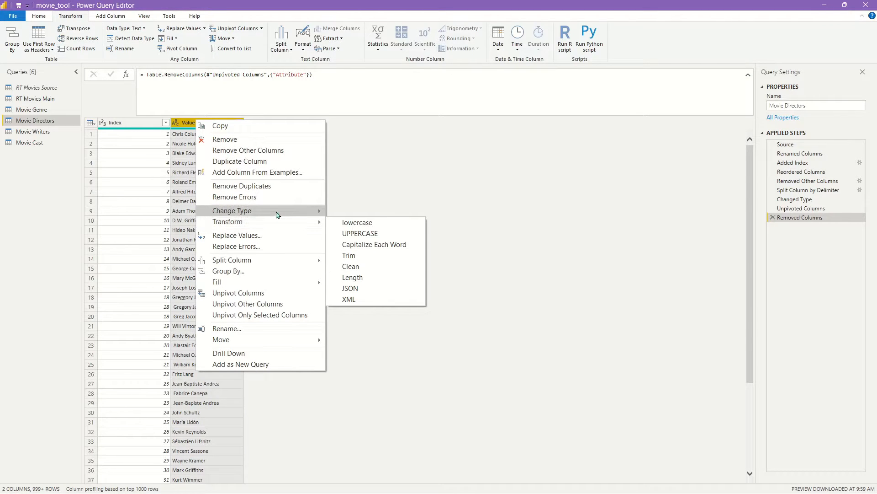
mouse_move(278, 215)
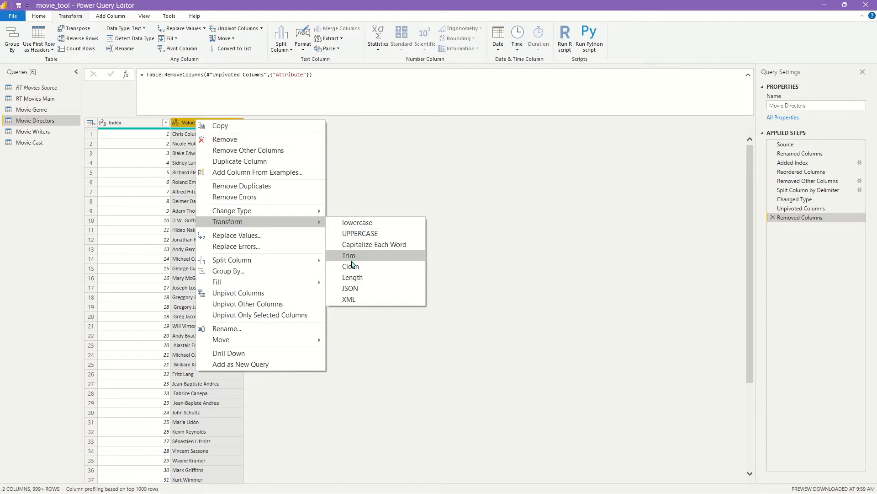
left_click(355, 258)
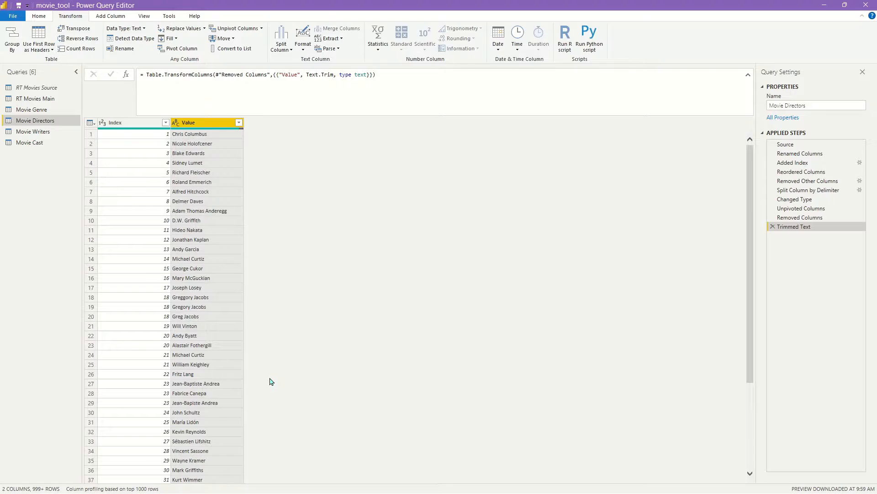
Remove duplicate rows based on the Index and Value columns together.
left_click(196, 404)
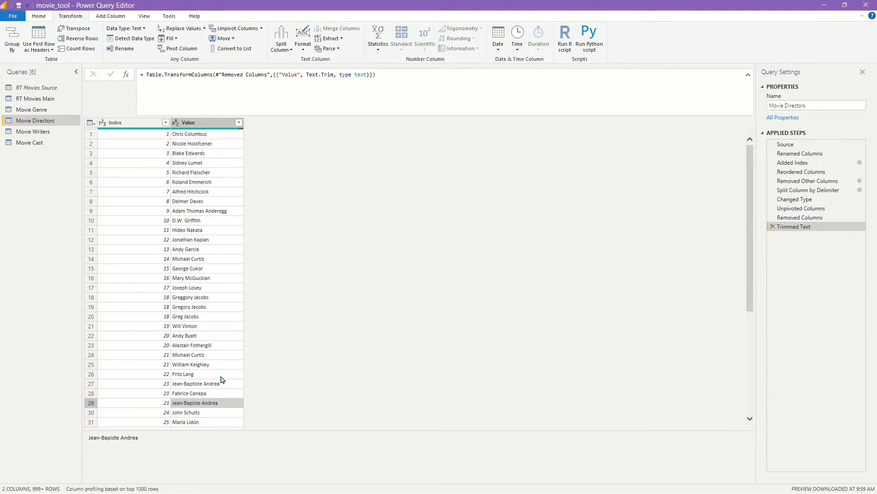
left_click(221, 384)
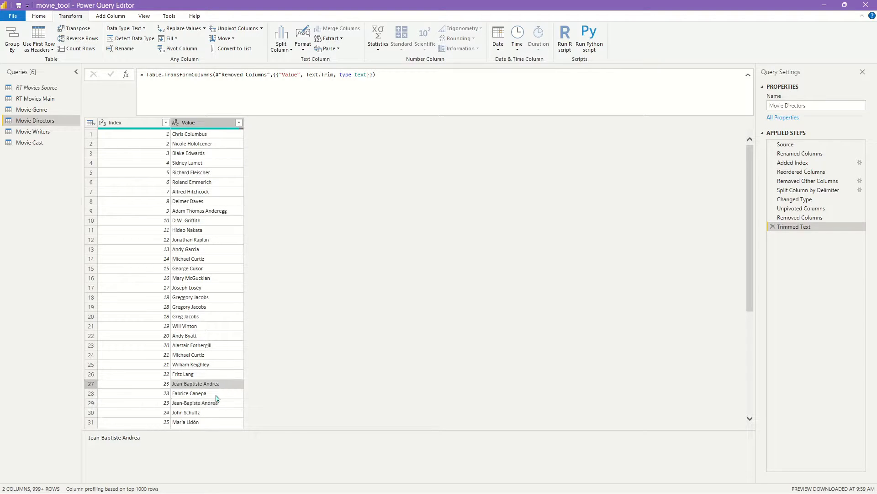
left_click(216, 404)
left_click(216, 385)
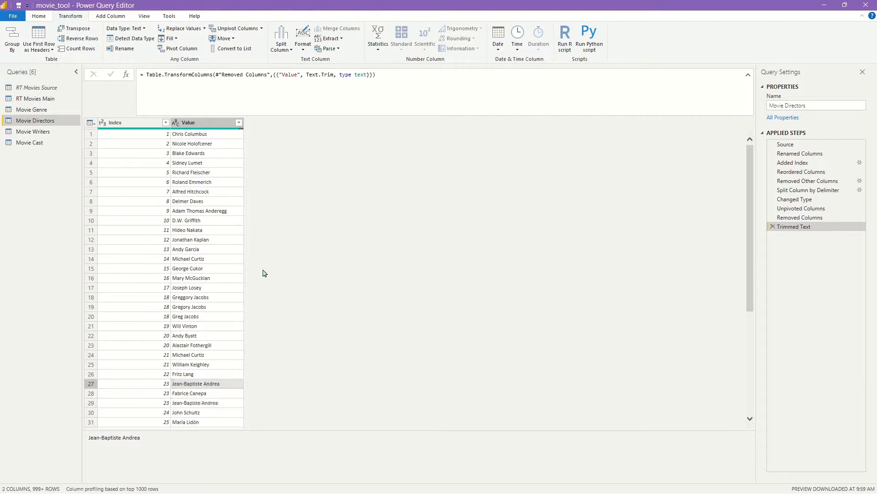
left_click(137, 124)
left_click(205, 124, "shift")
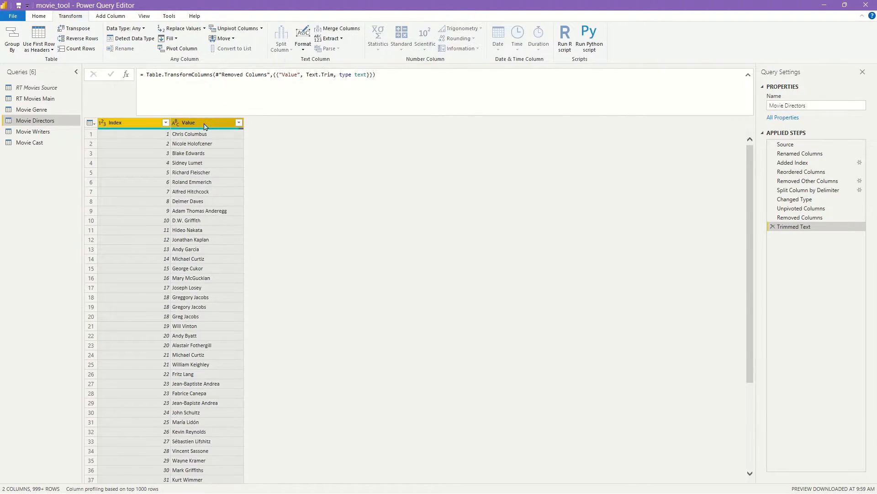
right_click(203, 124)
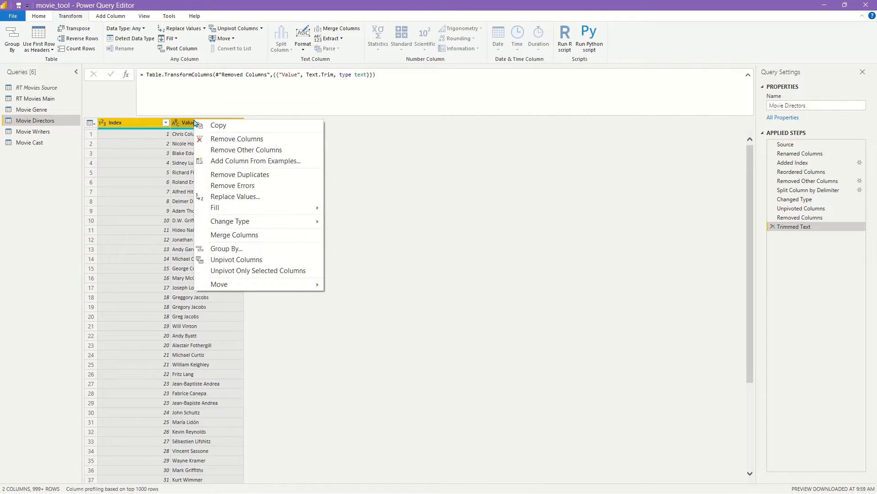
left_click(265, 175)
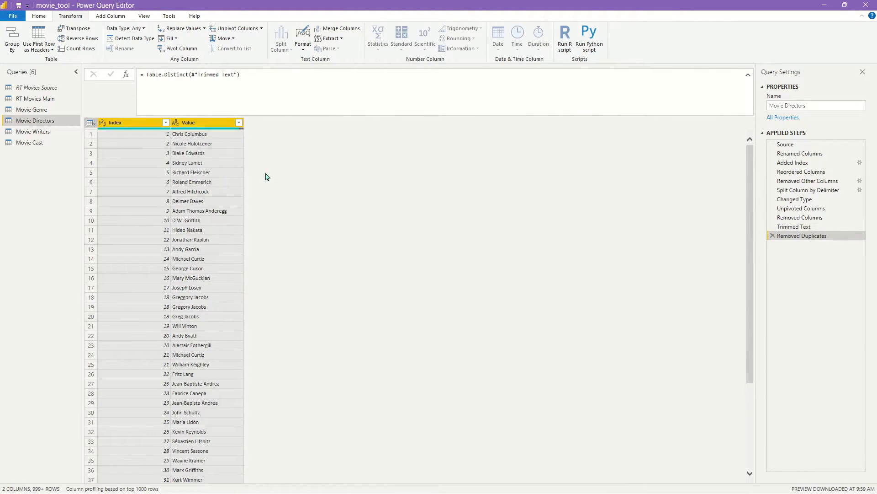
Compare the spellings of the director names listed under Index 23 and under Index 18 in the Value column.
left_click(203, 388)
left_click(215, 405)
left_click(226, 386)
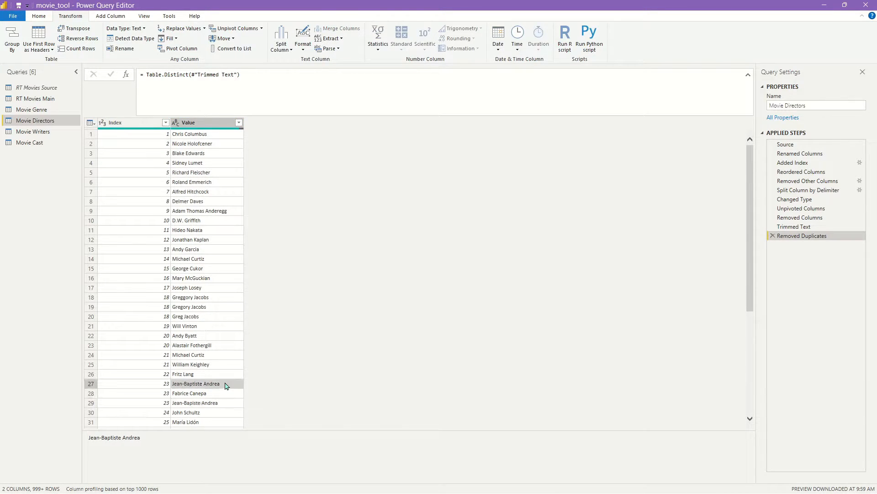
left_click(212, 406)
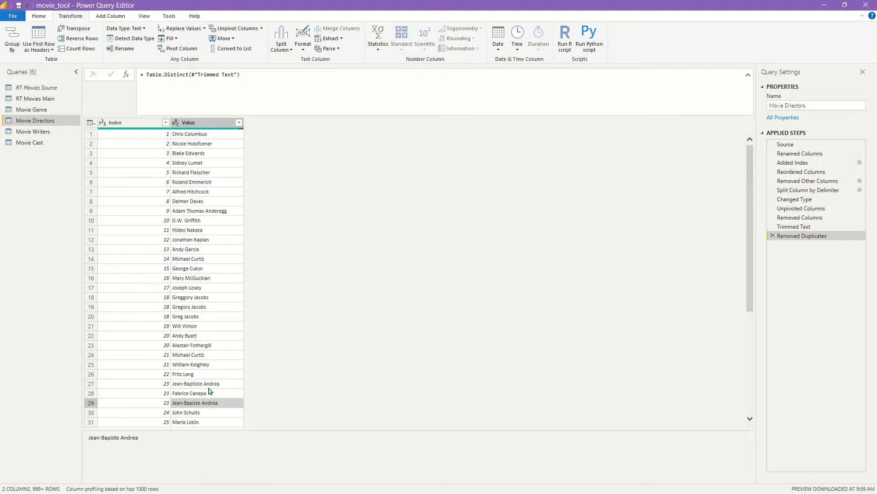
left_click(212, 384)
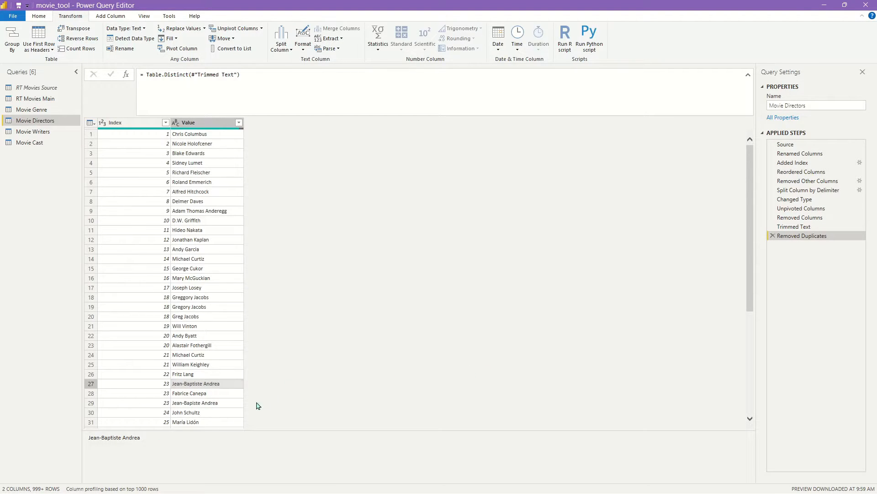
left_click(214, 403)
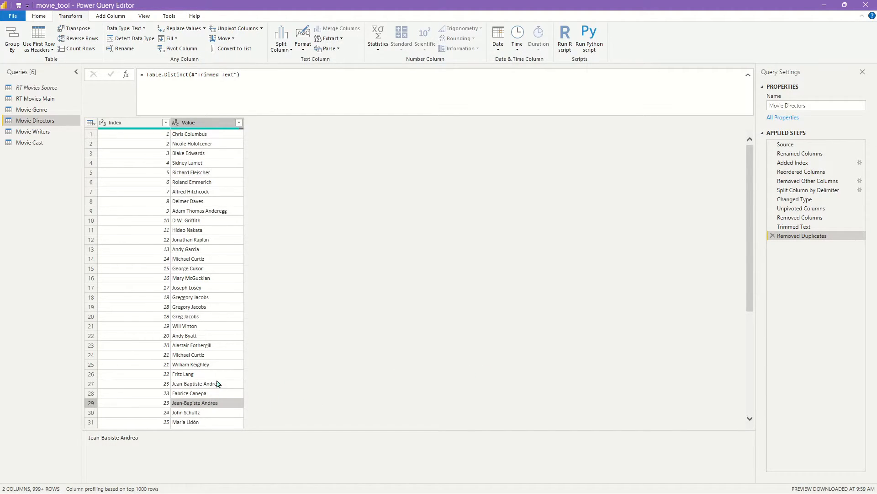
left_click(218, 386)
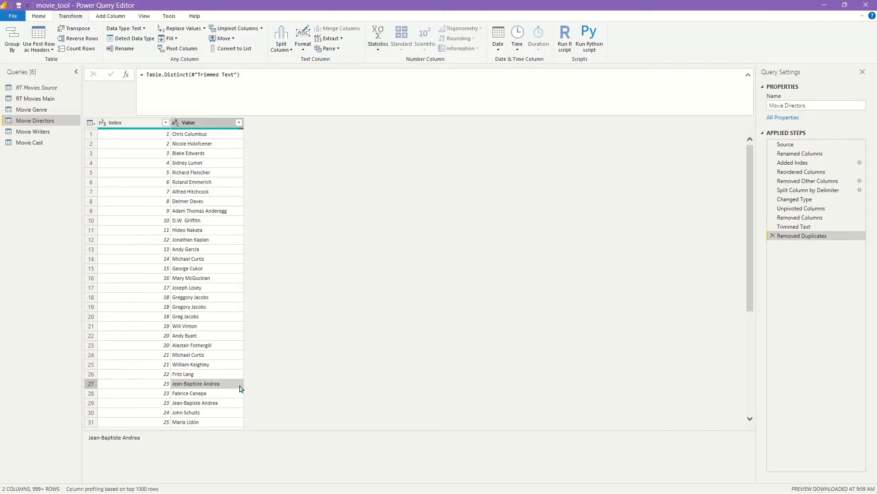
left_click(213, 402)
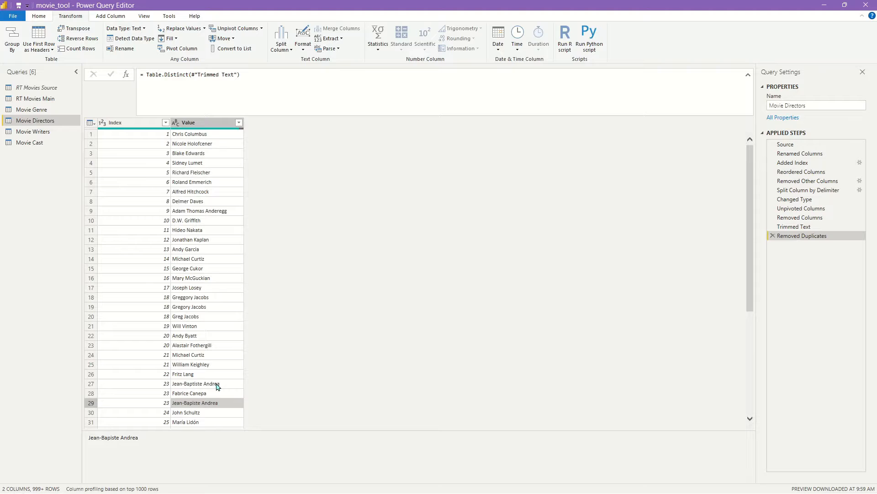
left_click(220, 386)
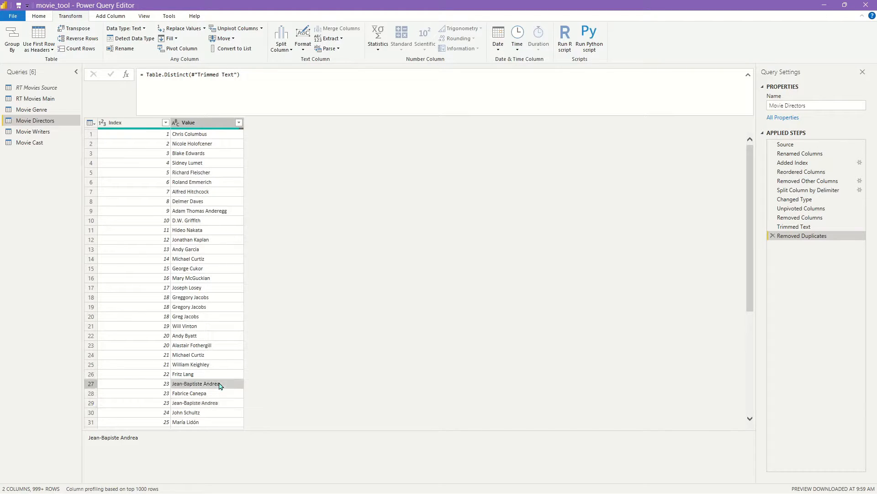
left_click(208, 402)
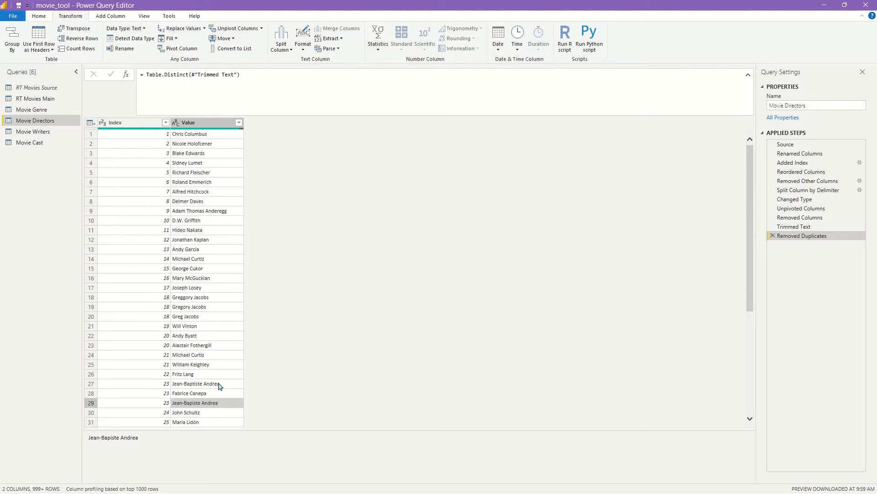
left_click(217, 385)
left_click(211, 402)
left_click(220, 385)
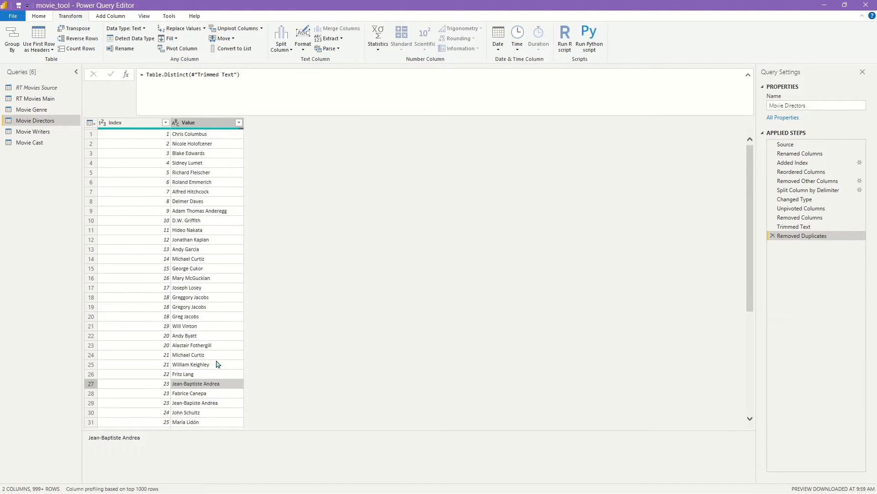
left_click(199, 299)
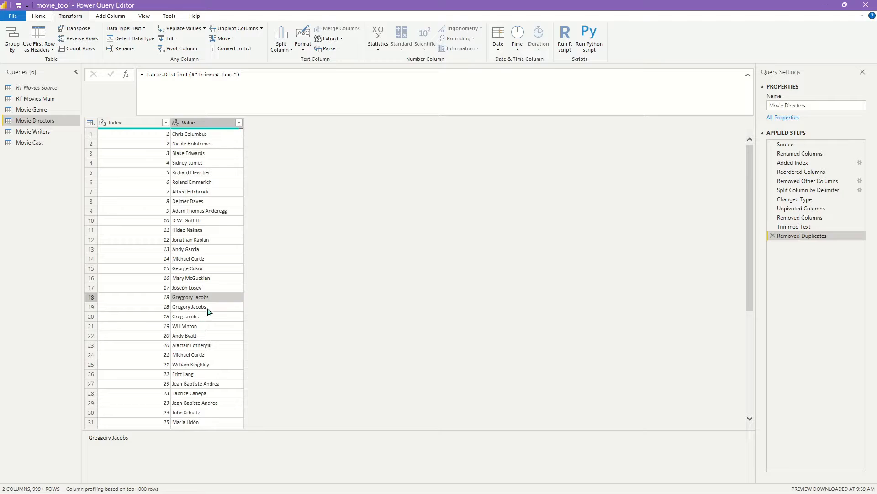
left_click(204, 317)
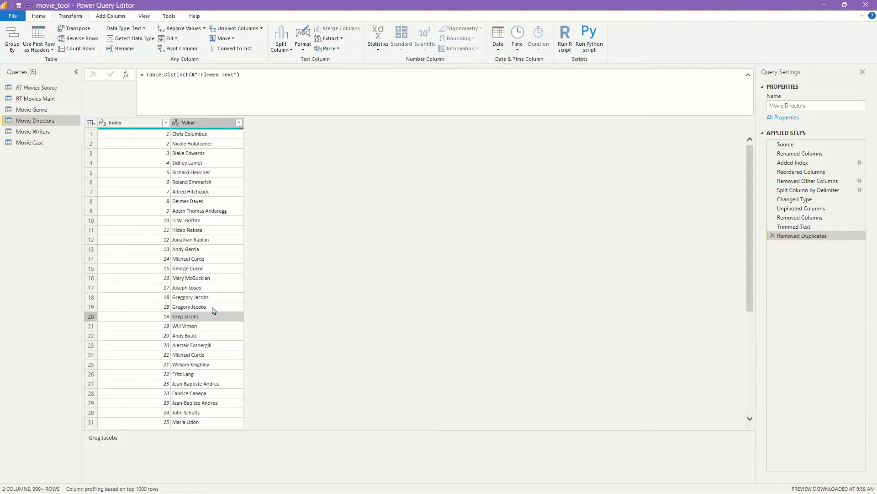
left_click(213, 307)
left_click(212, 300)
left_click(212, 307)
left_click(207, 315)
Rename the Value column of the Movie Directors query as Director.
double_click(218, 123)
type("D")
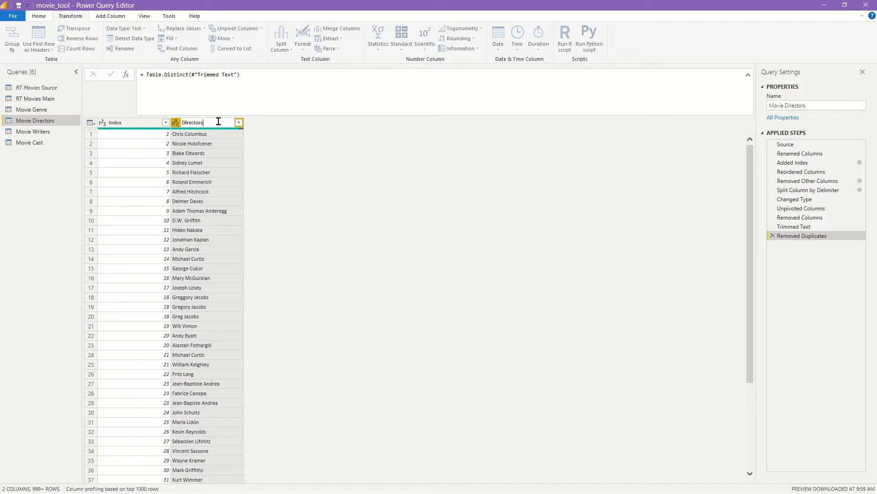
type("irectors")
key("Return")
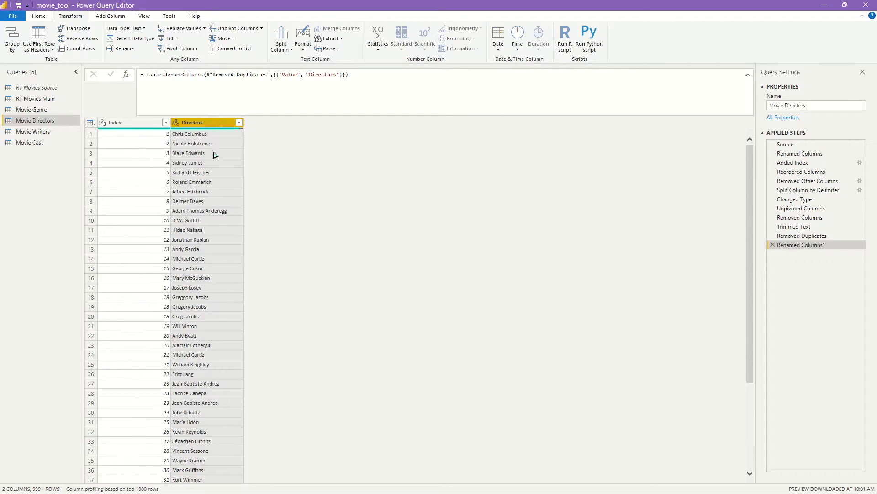
double_click(209, 123)
type("Dire")
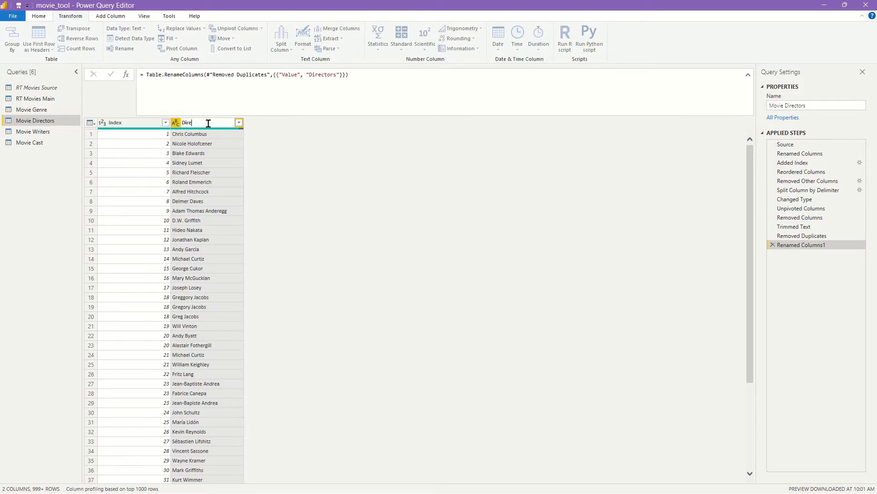
key("Return")
Remove all columns except Index and Writer from the Movie Writers query.
left_click(40, 131)
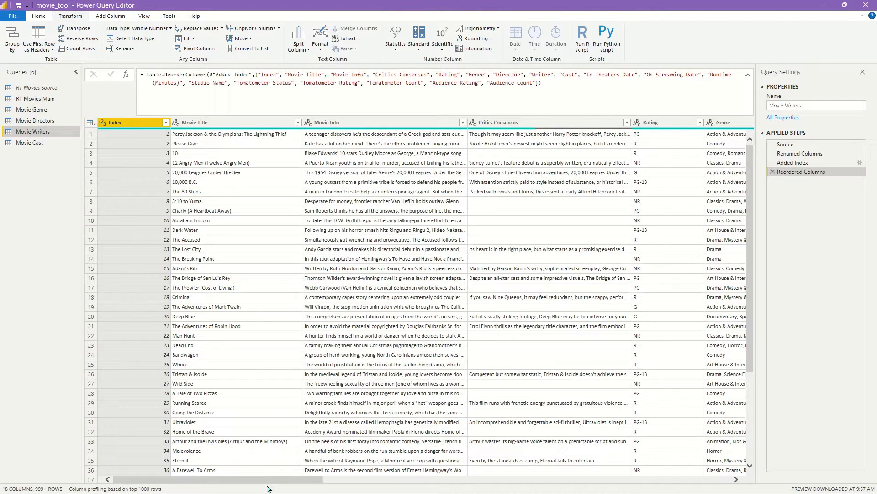
left_click_drag(280, 480, 375, 480)
left_click(733, 122)
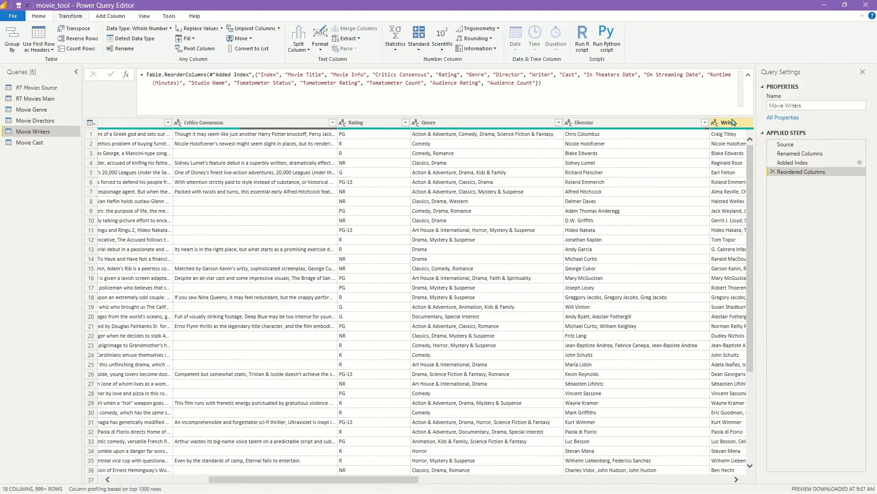
right_click(655, 123)
left_click(700, 150)
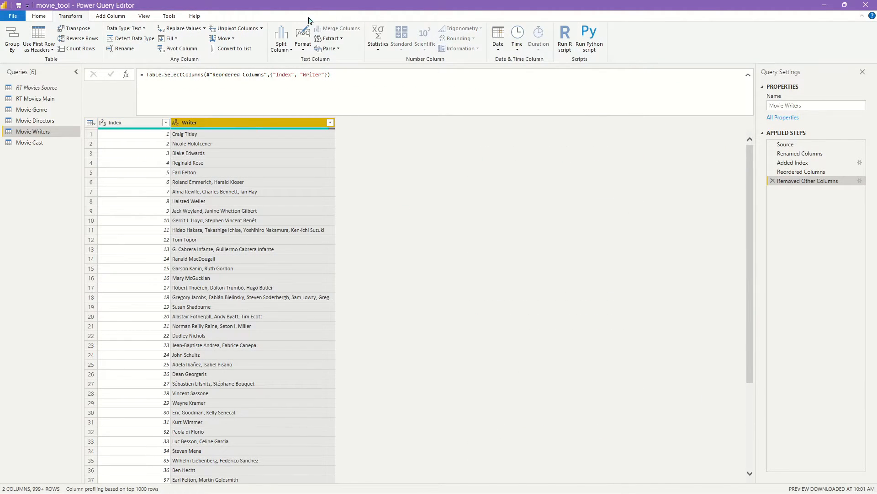
Split the Writer column by comma at each occurrence of the delimiter.
left_click(281, 41)
left_click(297, 60)
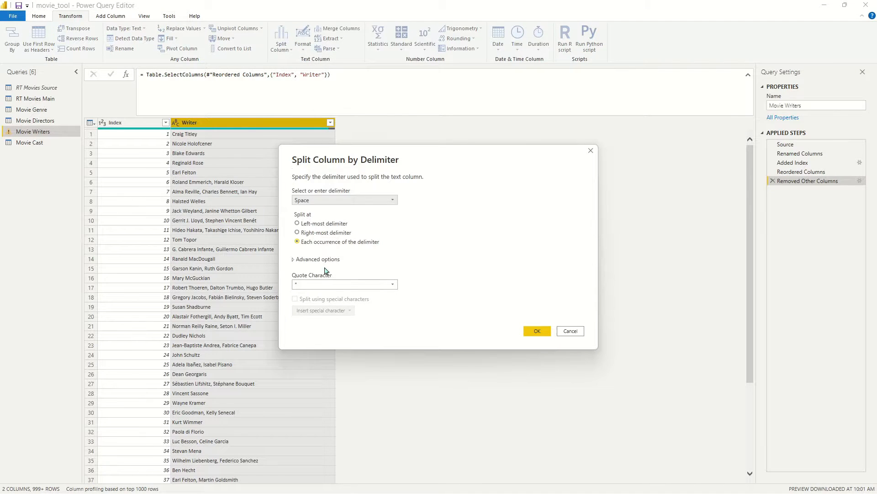
left_click(341, 200)
left_click(330, 223)
left_click(535, 331)
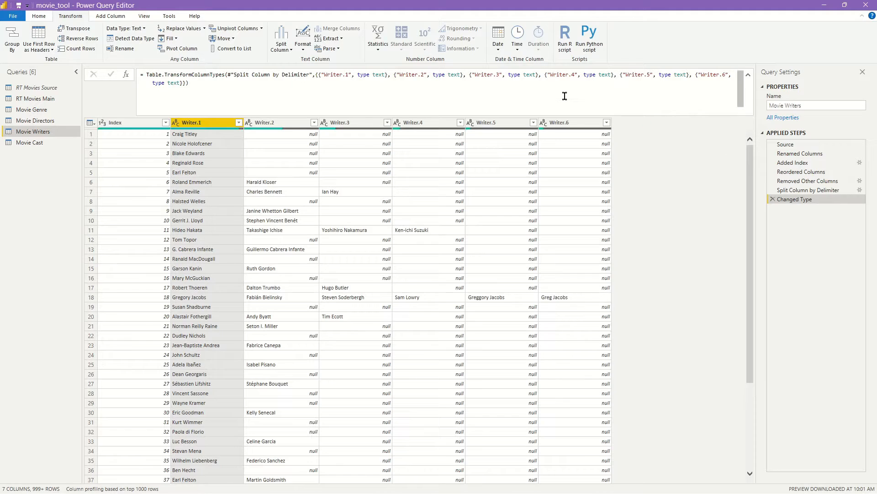
Extend the column list in the Split Column by Delimiter step's formula with "Writer.7", "Writer.8", "Writer.9" and "Writer.10".
left_click(782, 190)
left_click(679, 74)
type(",\"Writer.7")
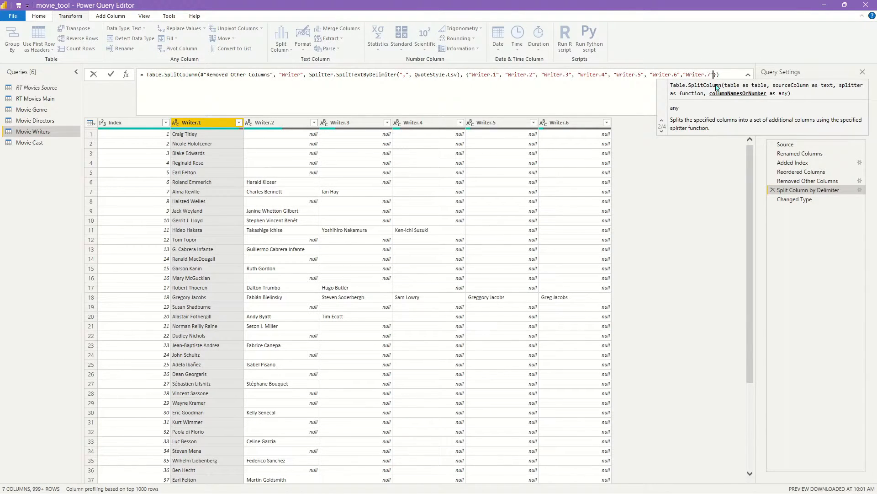
type("\",\"Writer.8")
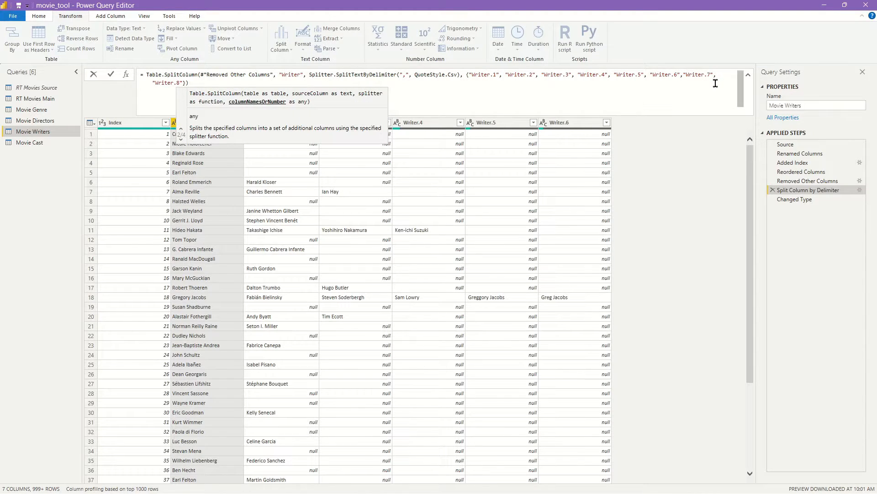
type("\"")
type(",\"Write.9")
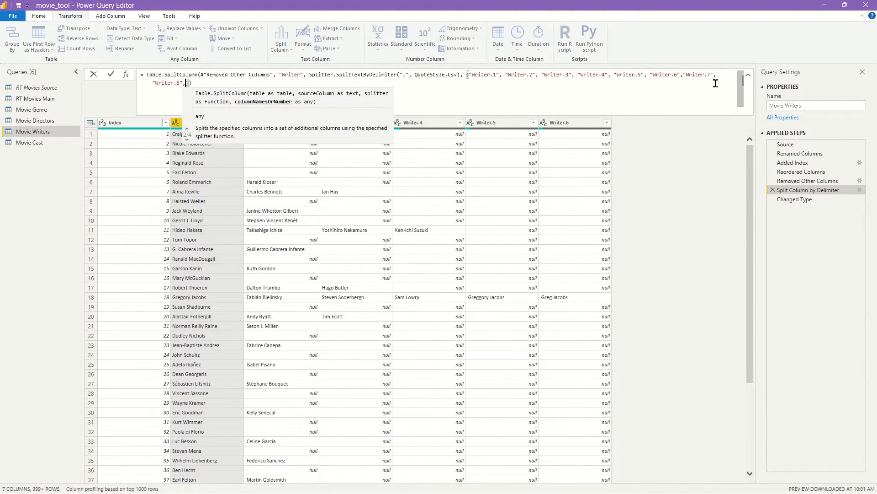
type("\",\"Writer.10")
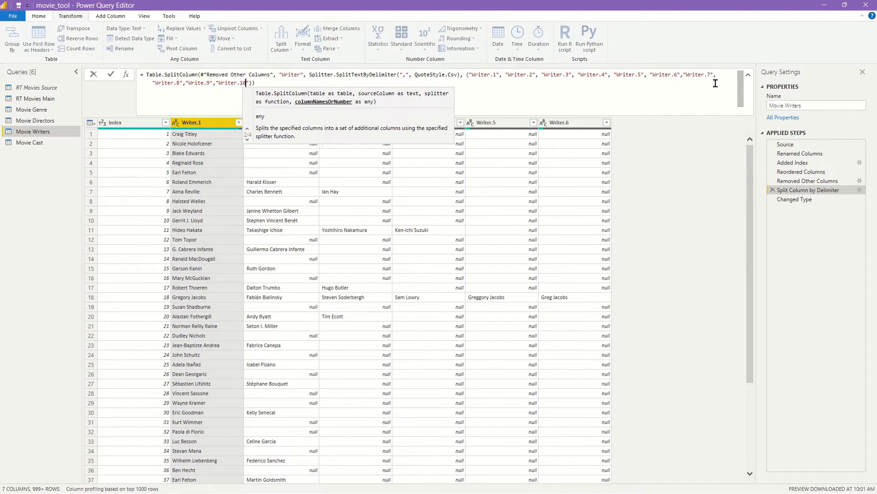
left_click(203, 83)
type("r")
left_click(715, 75)
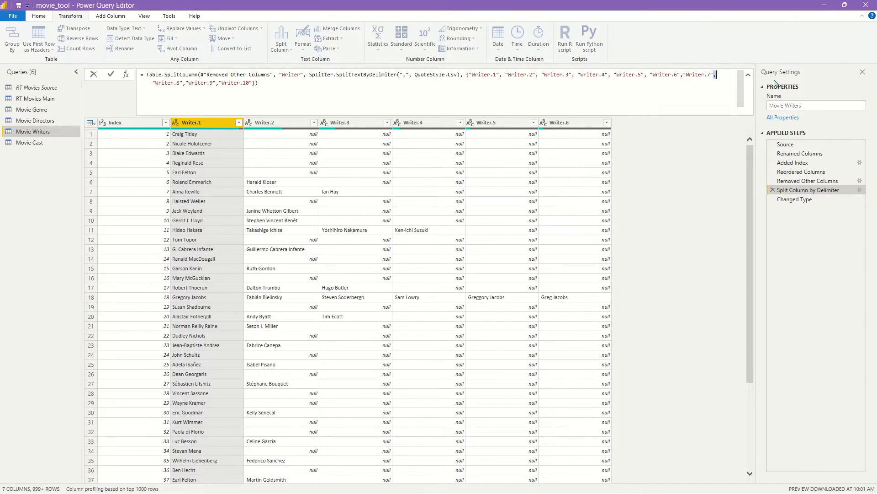
key("Return")
left_click_drag(569, 480, 482, 478)
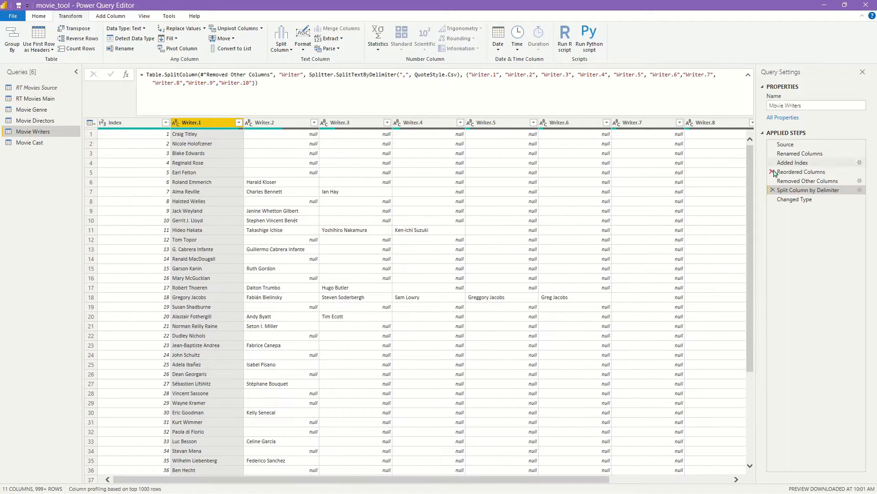
Unpivot the columns Writer.1 through Writer.10 after the Changed Type step.
left_click(798, 200)
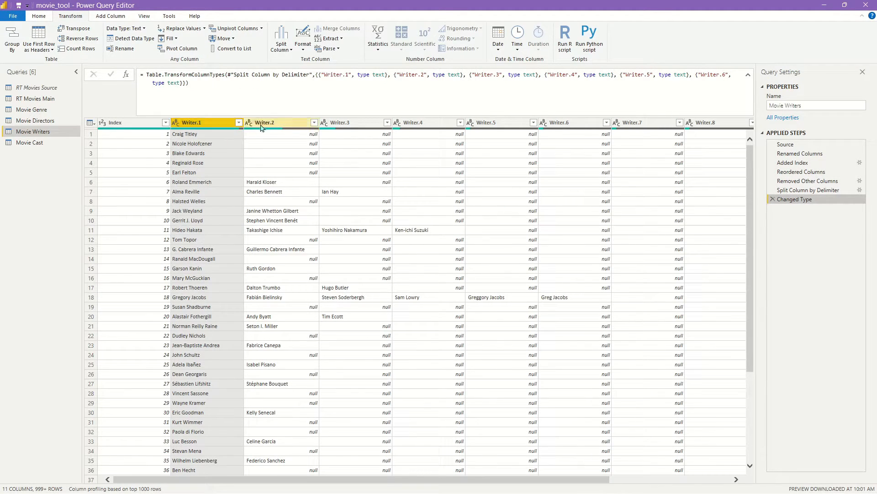
left_click_drag(368, 480, 489, 479)
left_click(711, 122, "shift")
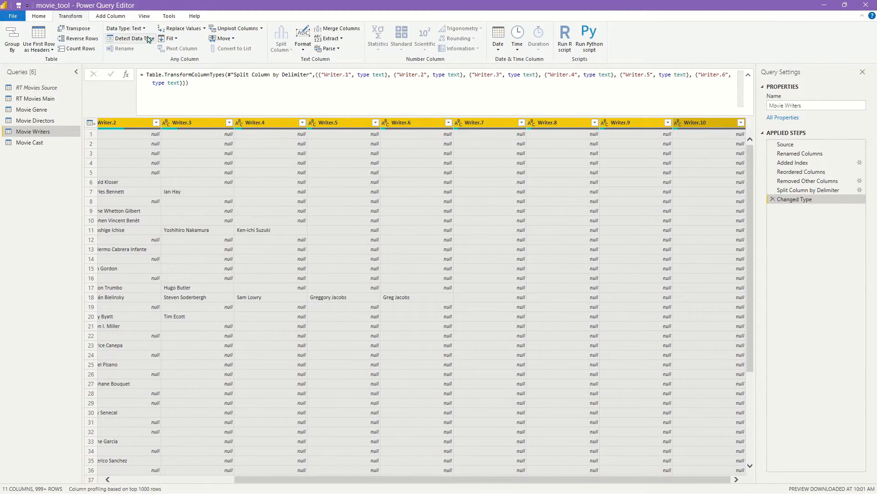
left_click(240, 30)
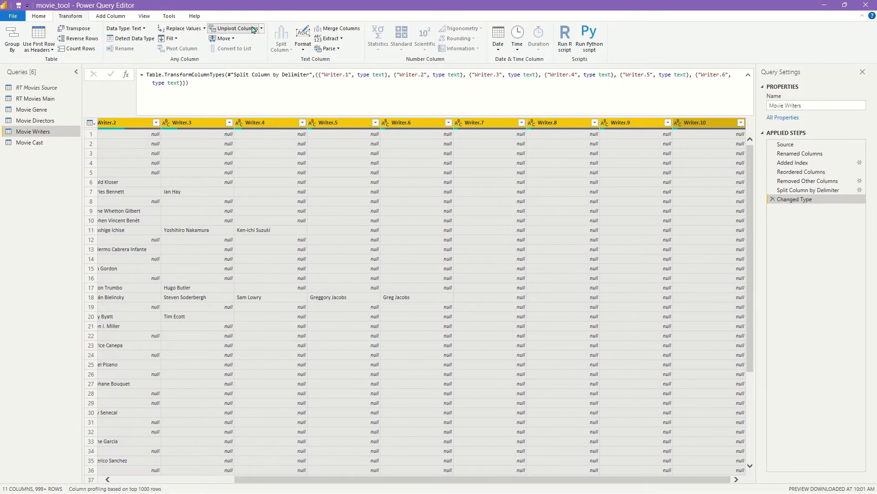
Remove the Attribute column from the unpivoted Movie Writers query.
left_click(181, 126)
right_click(209, 124)
left_click(242, 139)
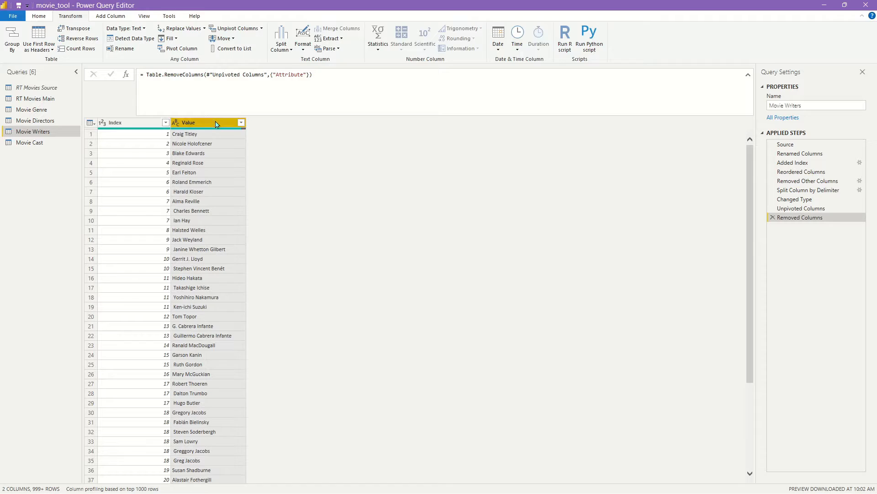
Trim the text in the Value column of the Movie Writers query and rename the column as Writer.
right_click(216, 124)
mouse_move(341, 224)
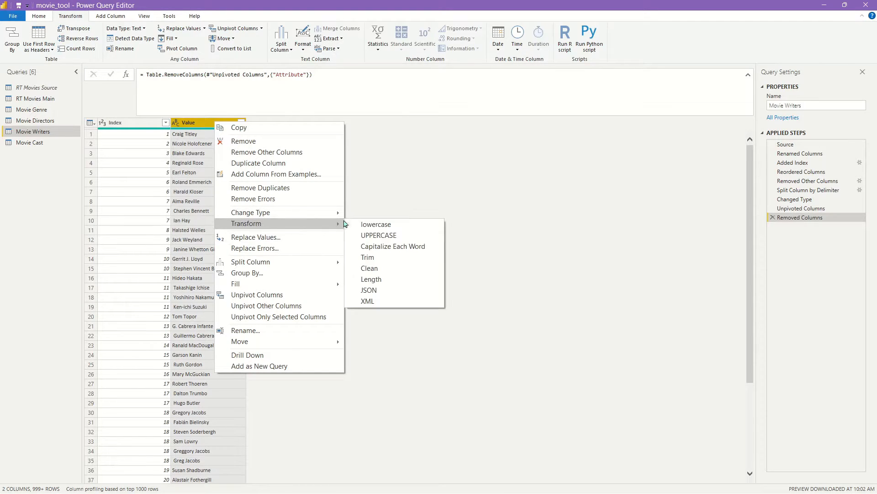
left_click(393, 258)
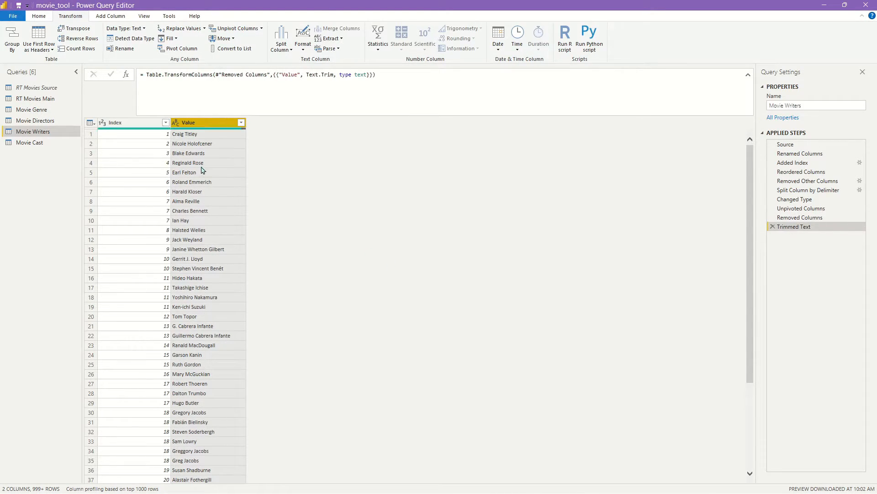
double_click(211, 122)
type("Writer")
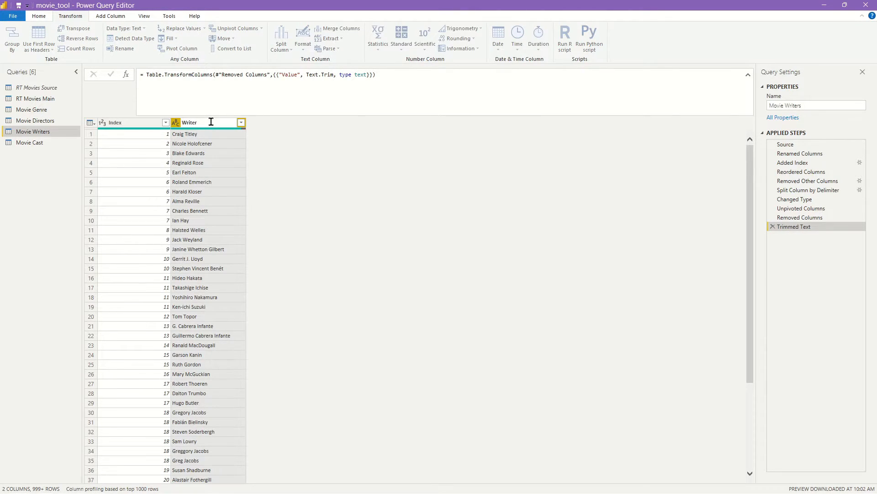
key("Return")
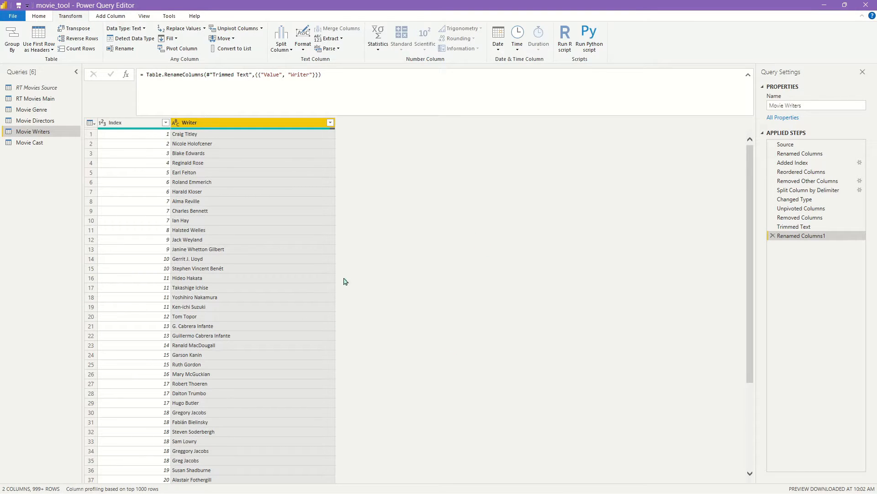
Compare the Movie Writers table at the Changed Type and Unpivoted Columns steps, and return to the last applied step.
left_click(810, 210)
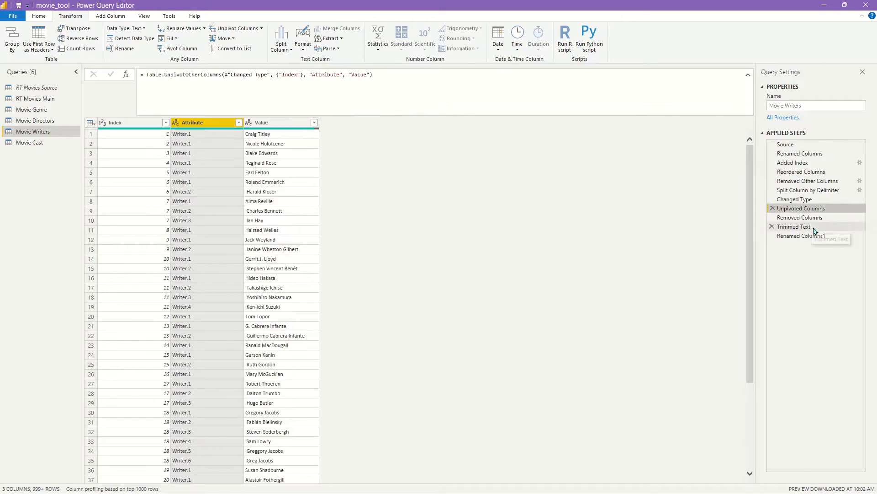
left_click(800, 199)
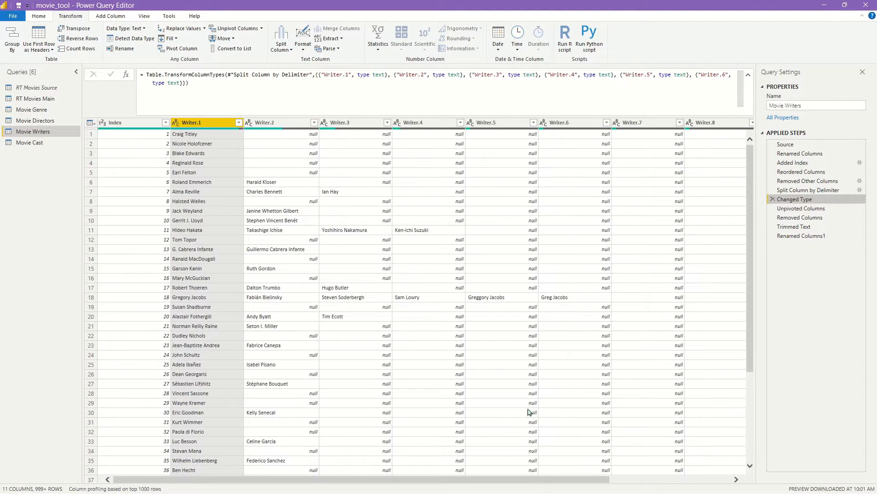
left_click(489, 478)
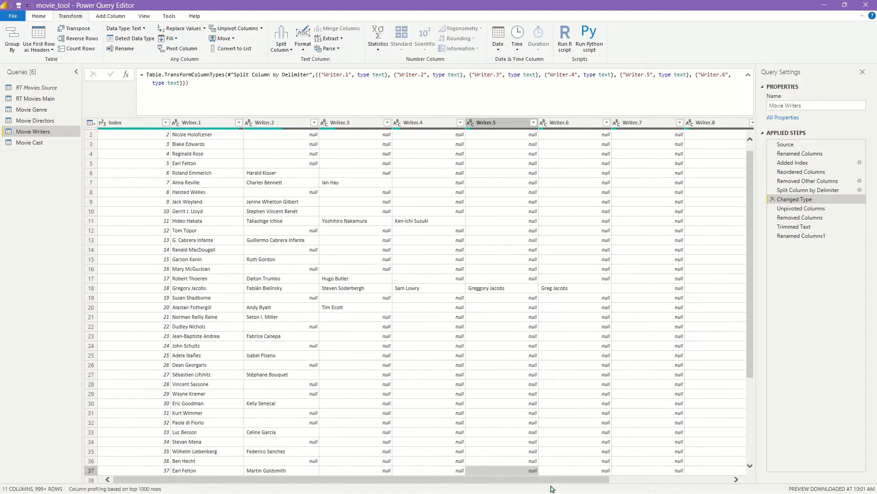
left_click_drag(552, 480, 674, 480)
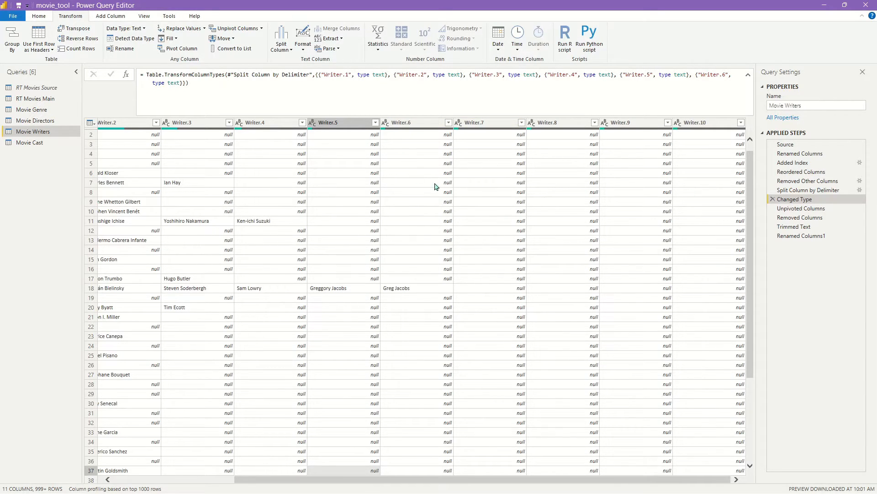
left_click(801, 208)
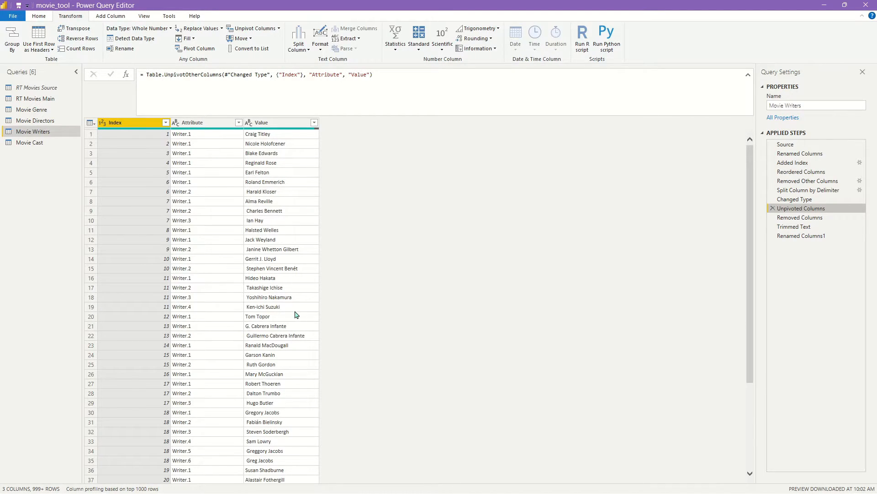
left_click(805, 199)
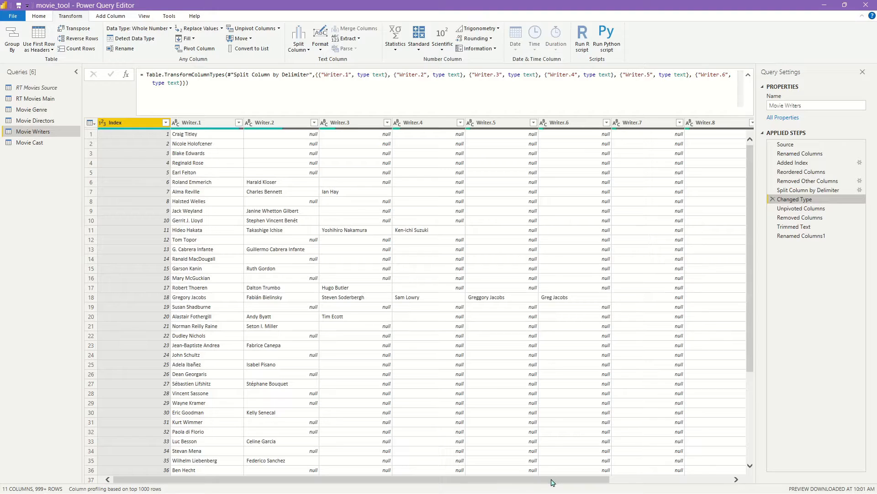
left_click_drag(553, 482, 674, 482)
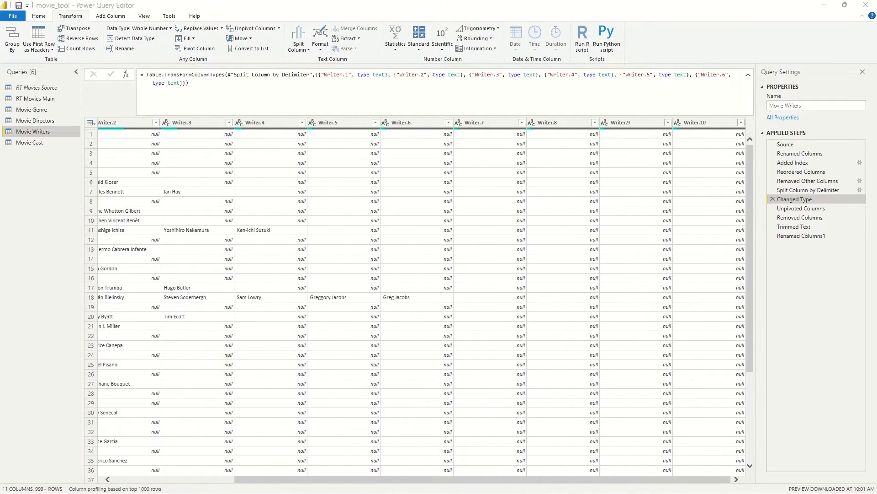
left_click(817, 210)
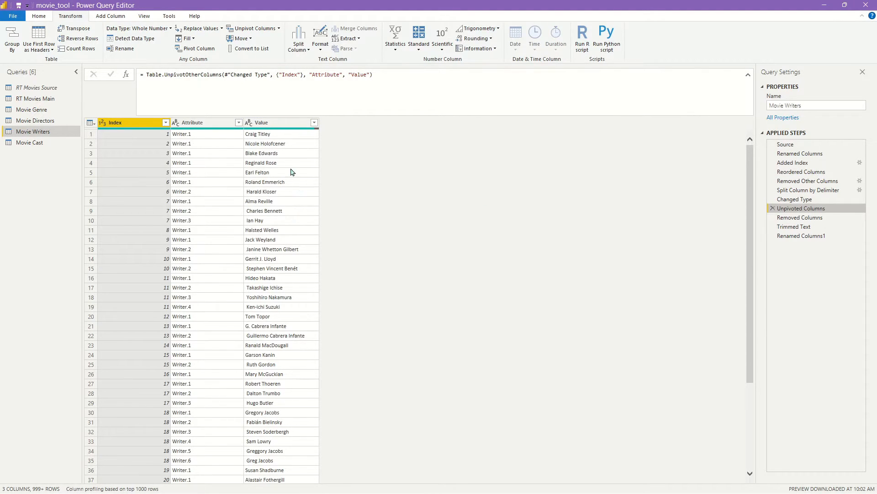
scroll(278, 171, "down", 15)
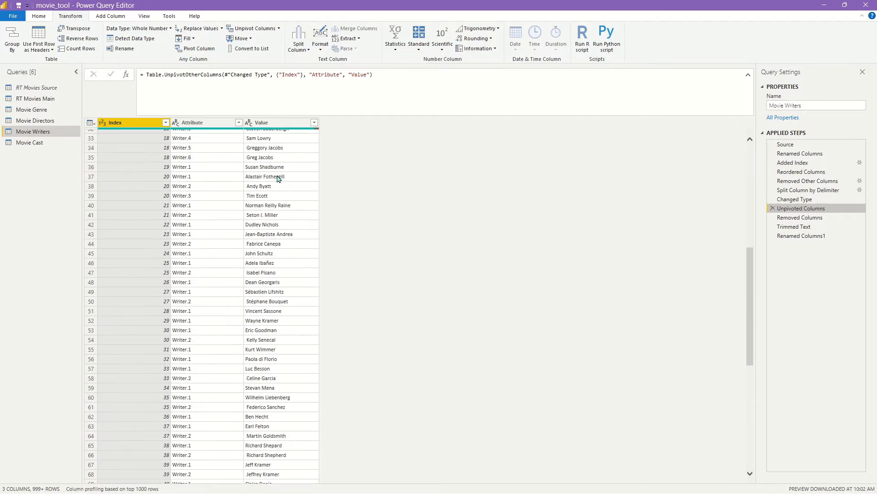
scroll(287, 185, "up", 10)
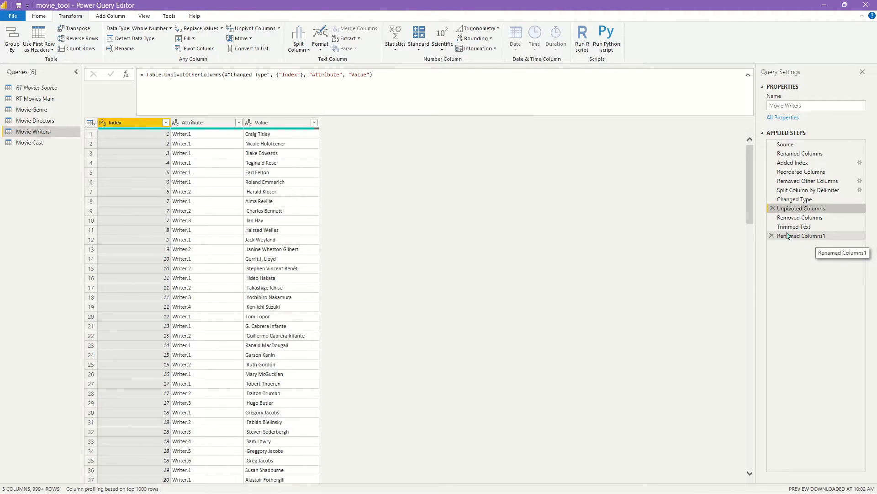
left_click(812, 238)
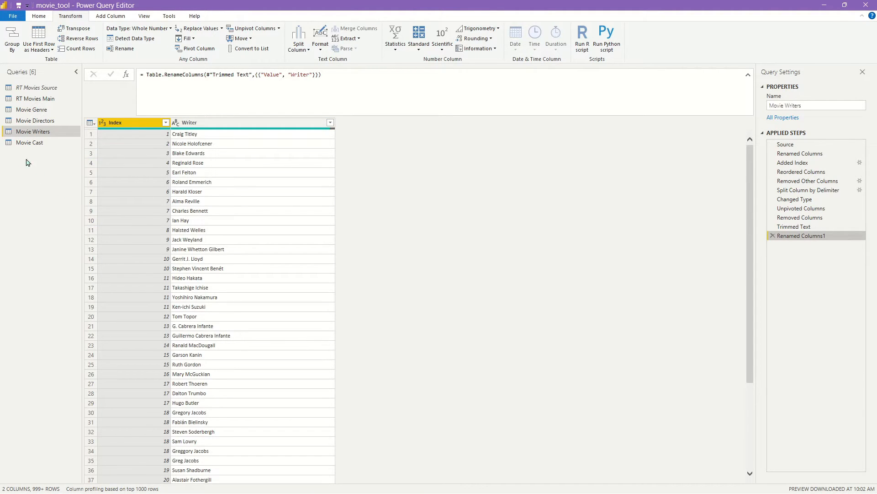
Remove all columns except Index and Cast from the Movie Cast query.
left_click(38, 143)
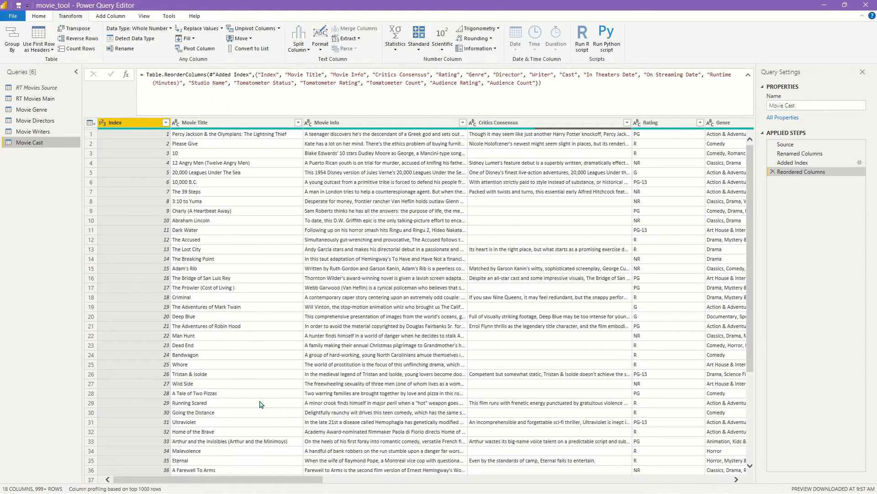
left_click_drag(272, 484, 490, 483)
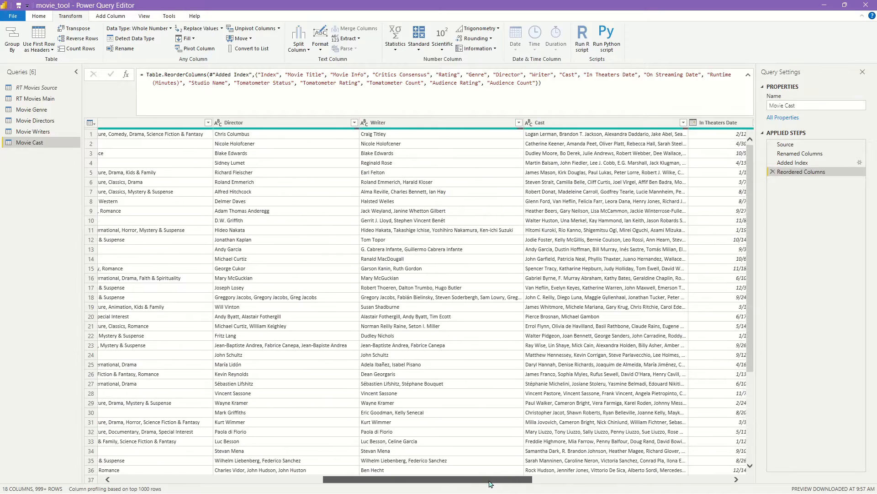
left_click(598, 123)
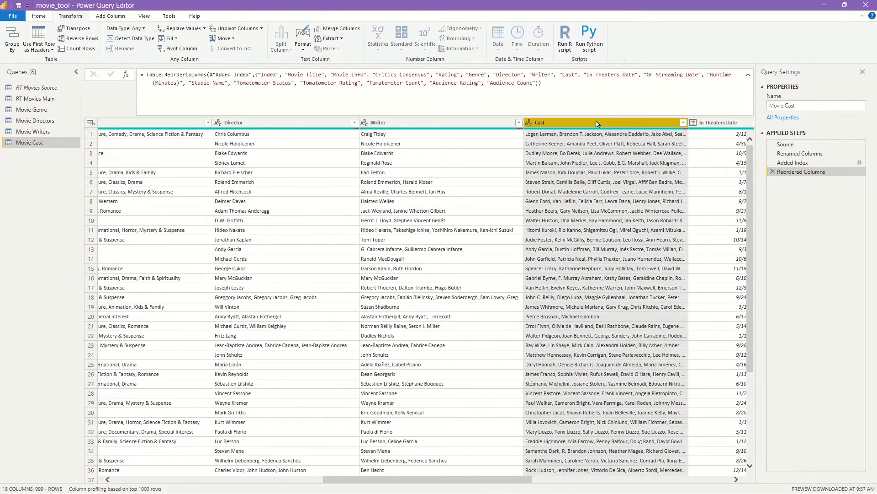
right_click(597, 122)
left_click(664, 152)
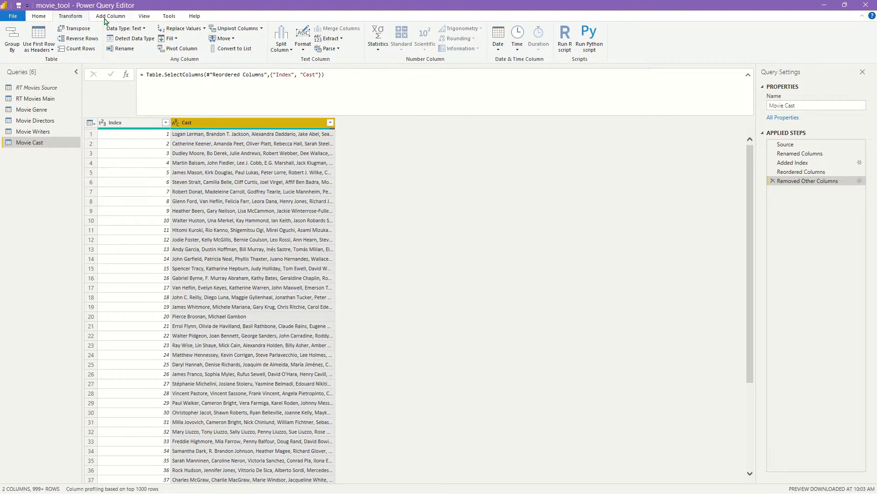
Split the Cast column by comma at each occurrence of the delimiter and review the resulting columns against the Removed Other Columns step.
left_click(282, 46)
left_click(305, 64)
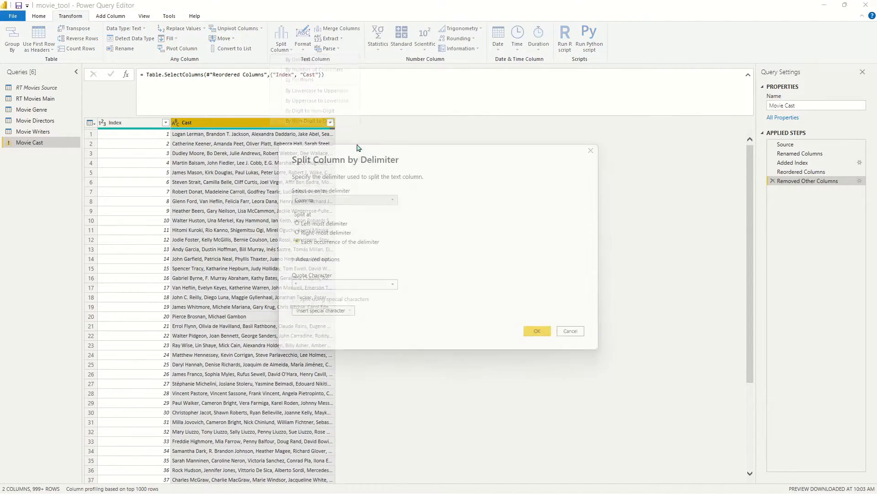
left_click(545, 334)
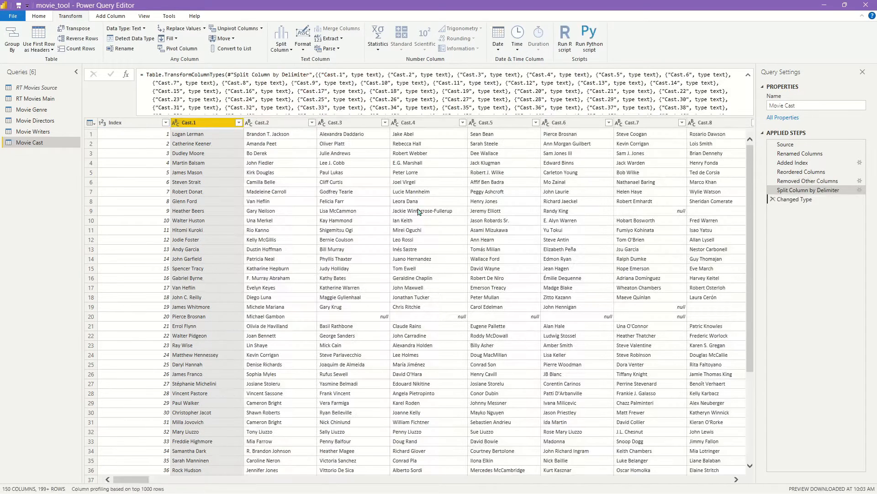
left_click_drag(117, 480, 697, 480)
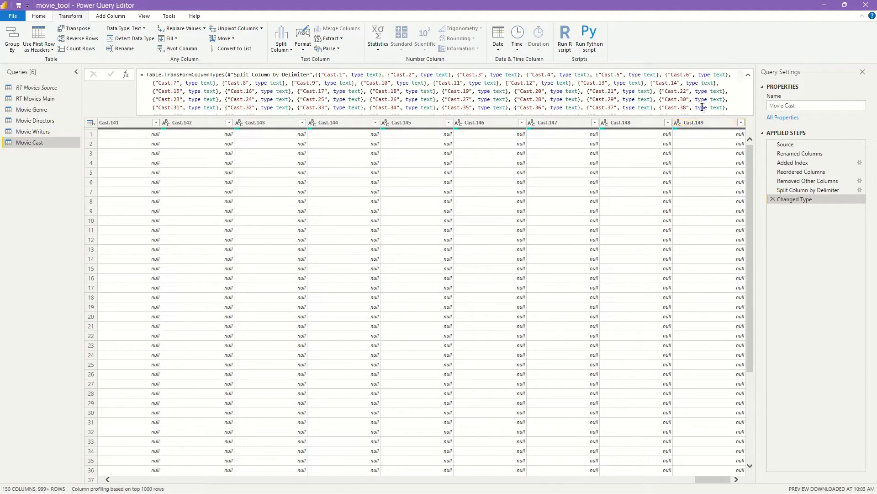
left_click(804, 181)
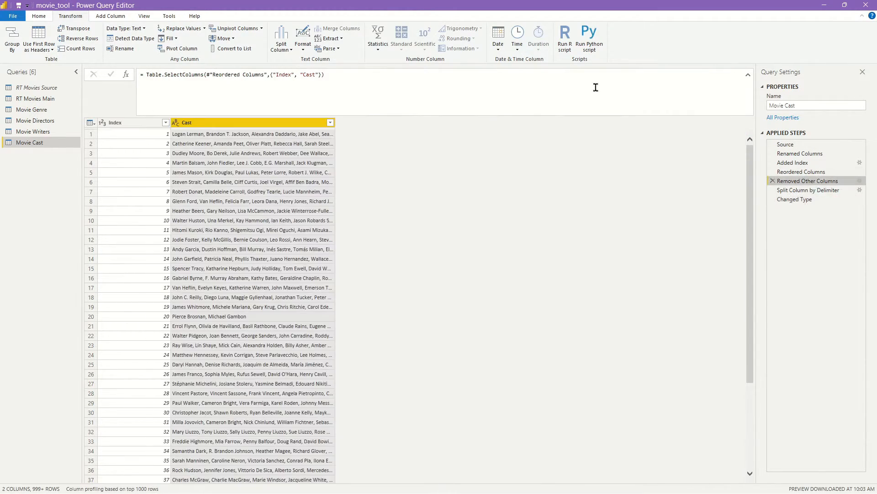
In the Split Column by Delimiter formula, start a new line after "Cast.149" in the column-name list and add "Cast.150".
left_click(808, 190)
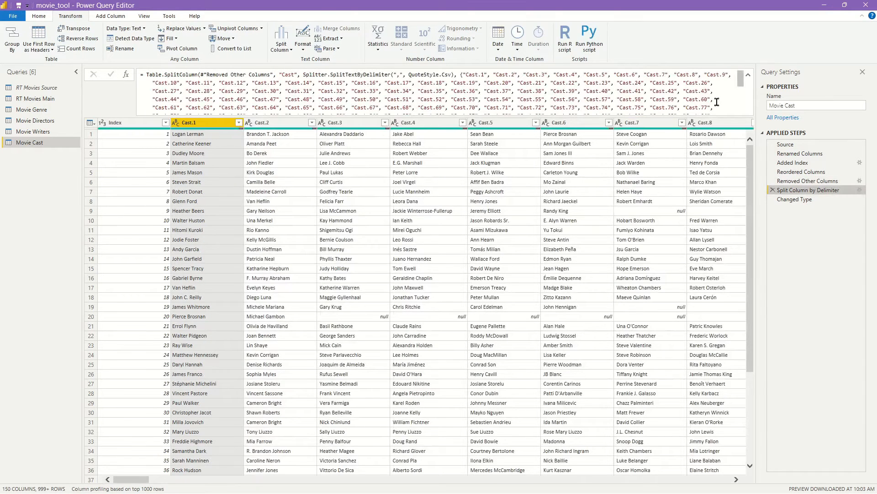
scroll(650, 83, "down", 3)
left_click(400, 102)
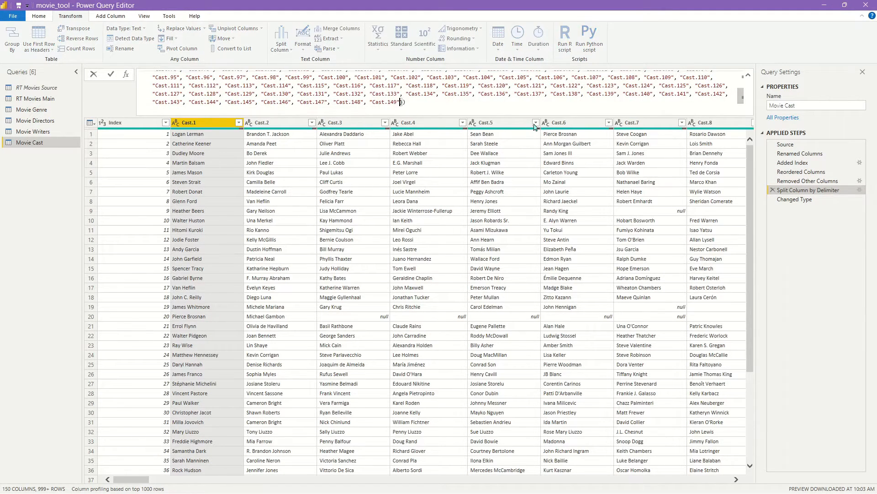
type(",")
key("Return")
key("Return")
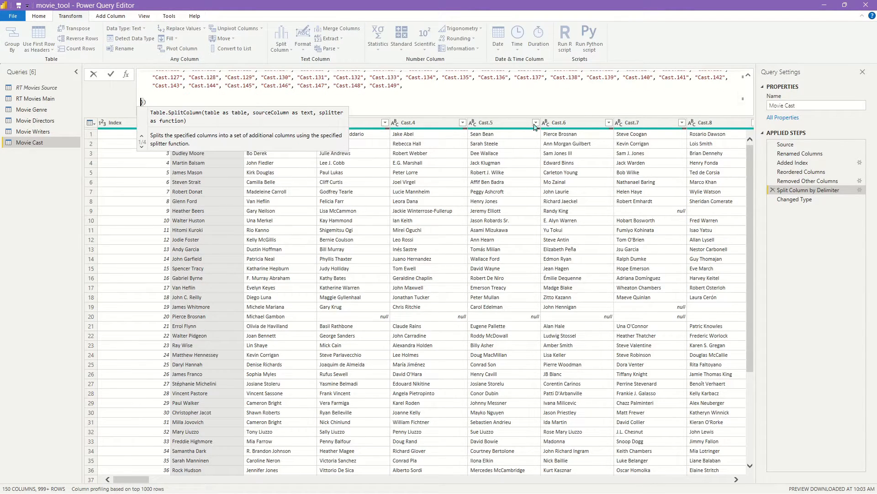
key("Escape")
key("Return")
left_click(171, 96)
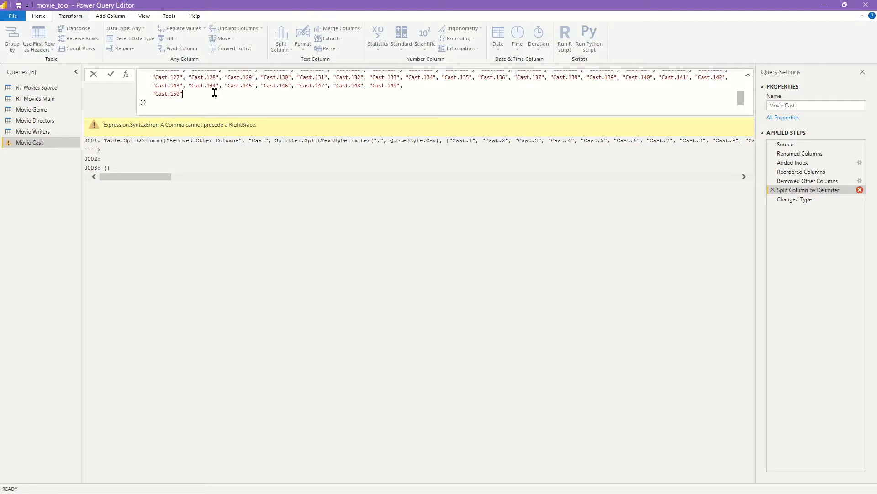
Extend the column-name list in the split formula with "Cast.151" through "Cast.160", each in quotes and separated by commas.
type(",\"Cast.151\",\"Cast.")
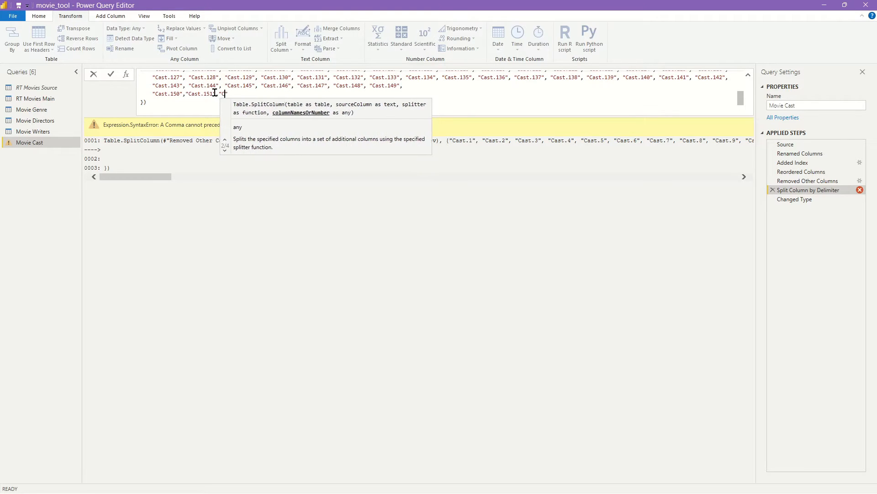
type("152")
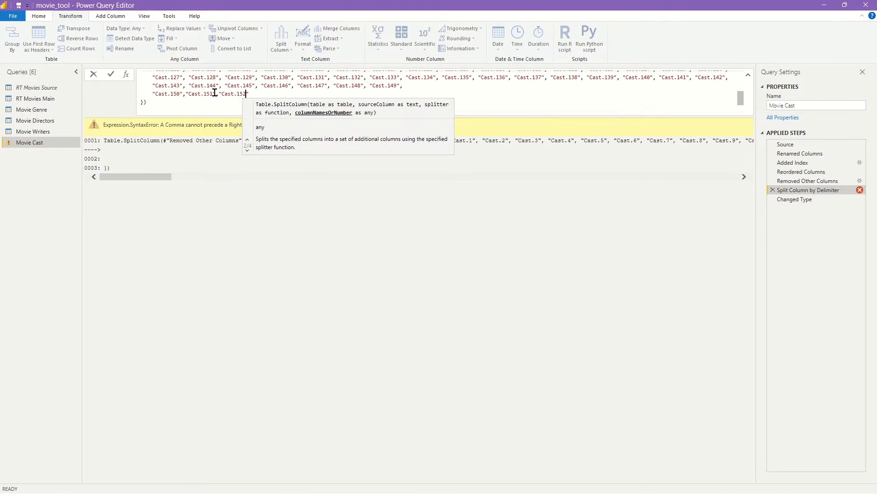
type("\",\"Cast.")
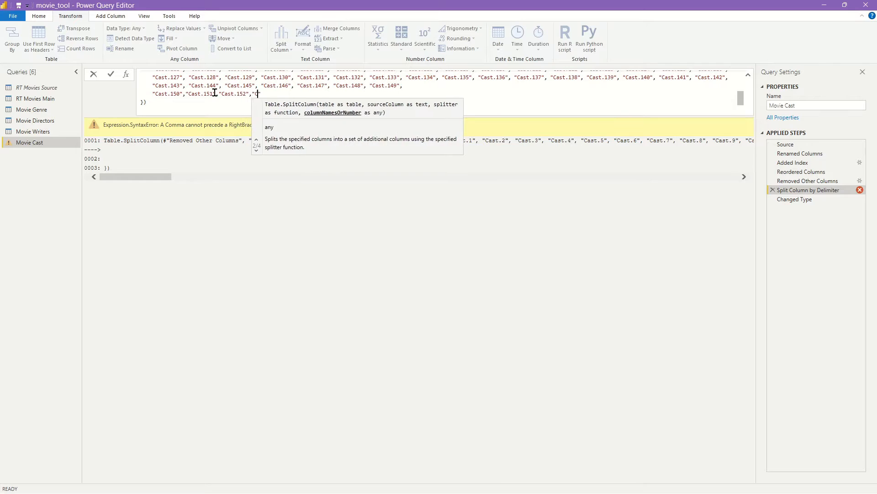
type("153\",")
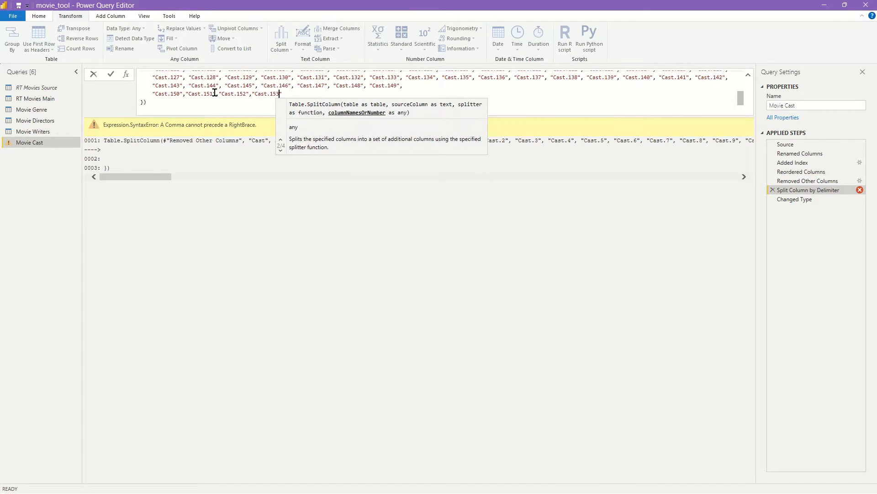
type("\"Cast.154")
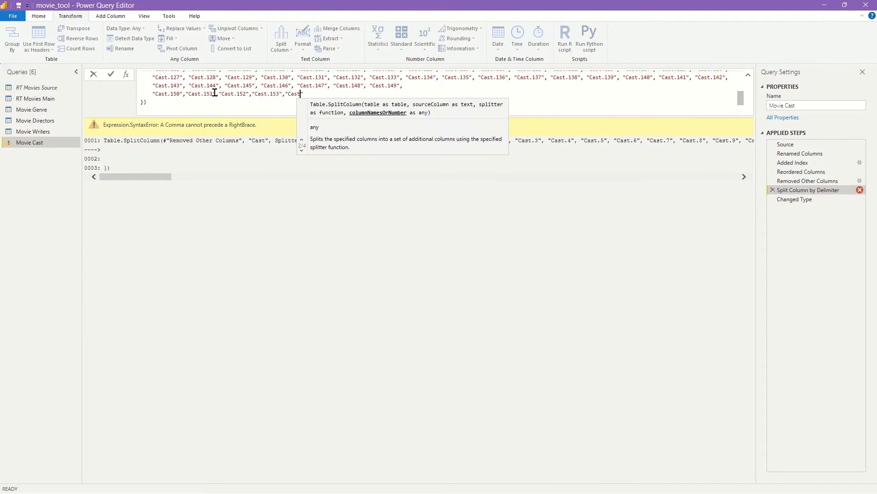
type("\",\"Cas")
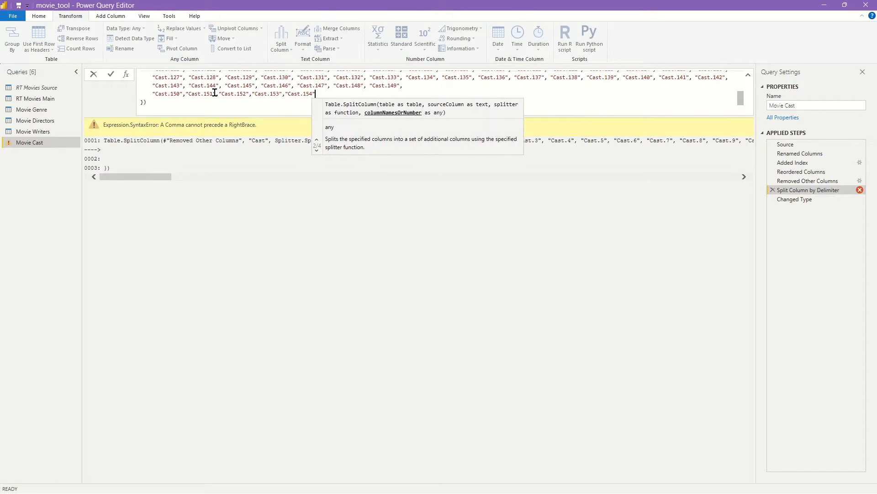
type("t.155")
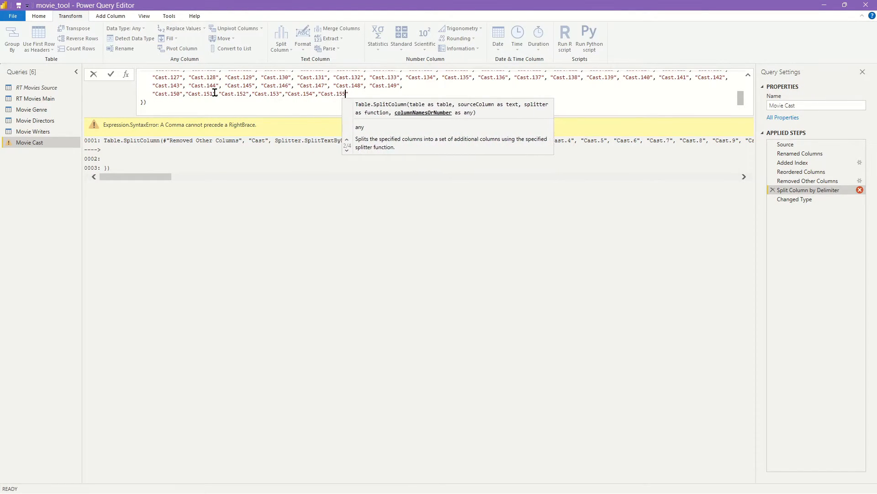
type("\",\"Cast.156")
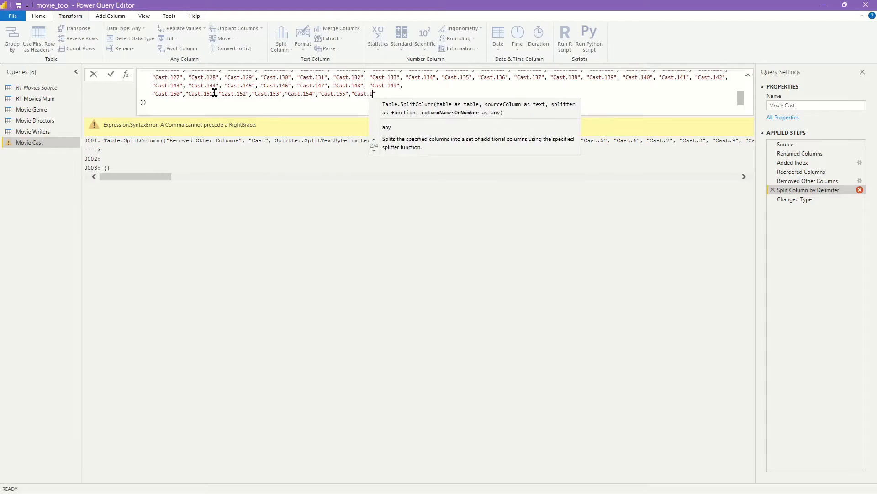
type("\",\"C")
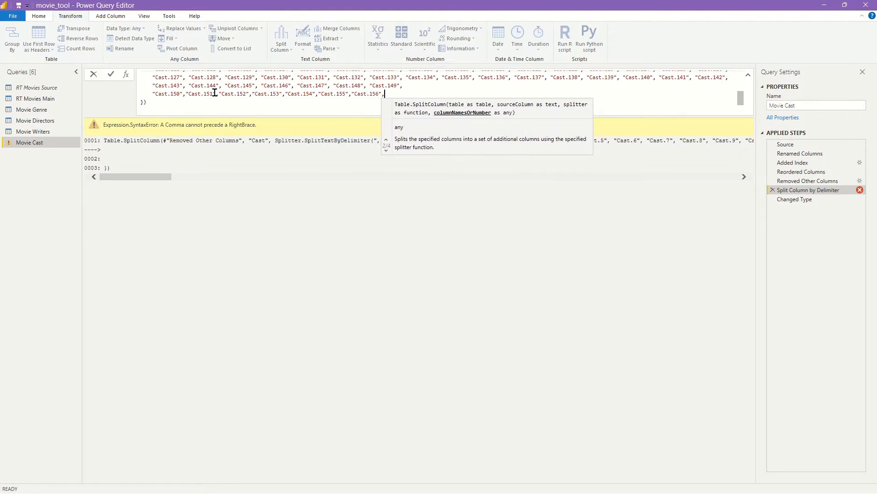
type("ast.157")
type("\",\"Cast.1")
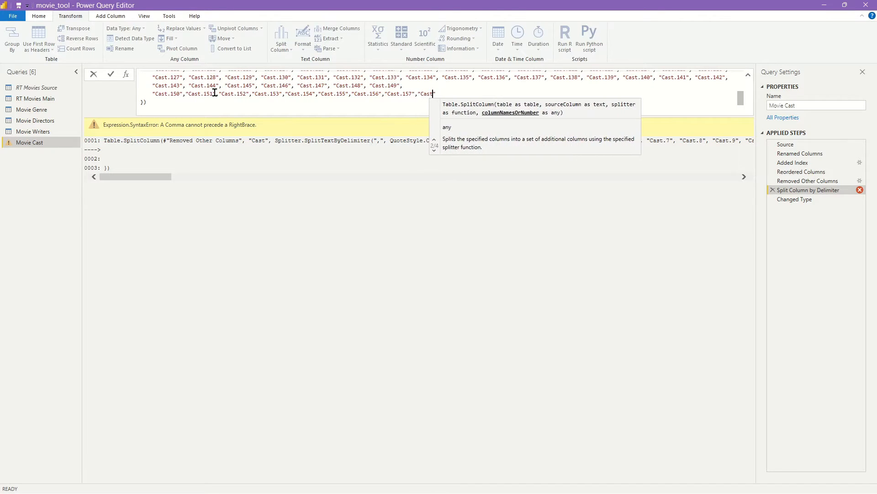
type("58\",\"Cast")
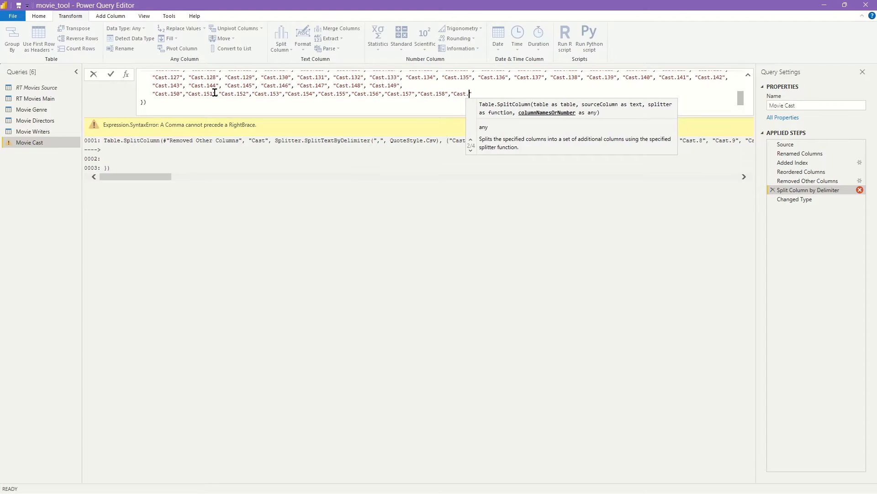
type(".159\",\"Cast")
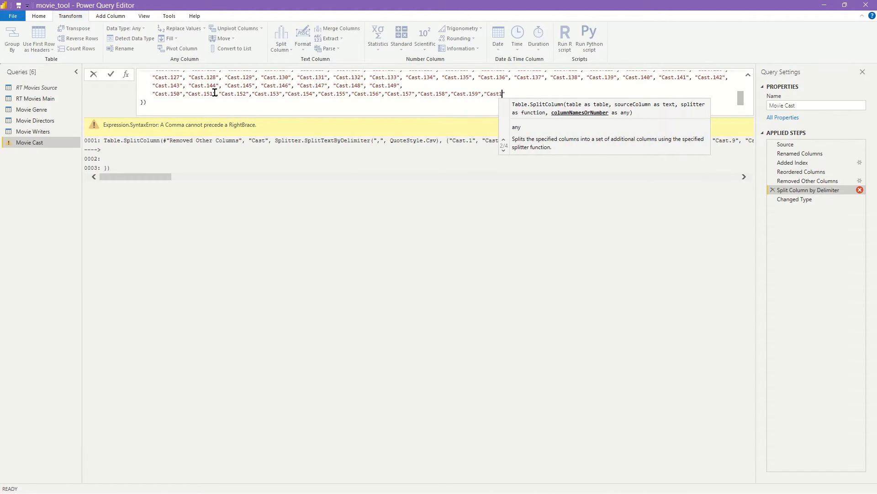
type(".160\"")
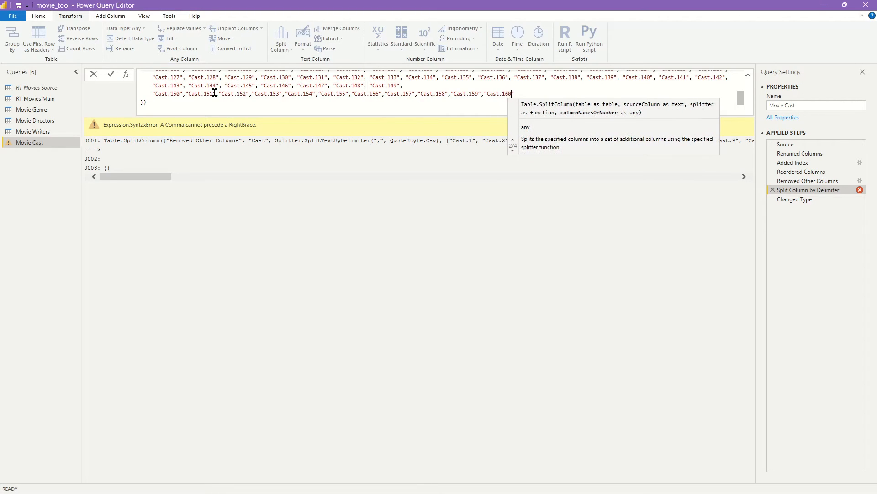
Extend the column-name list in the split formula with "Cast.161" through "Cast.166", each in quotes and separated by commas.
type(",\"Cast.1")
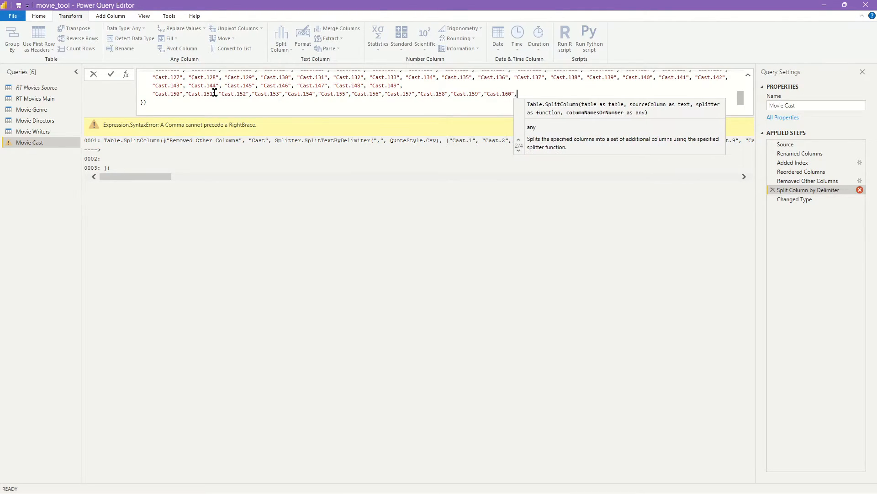
type("61")
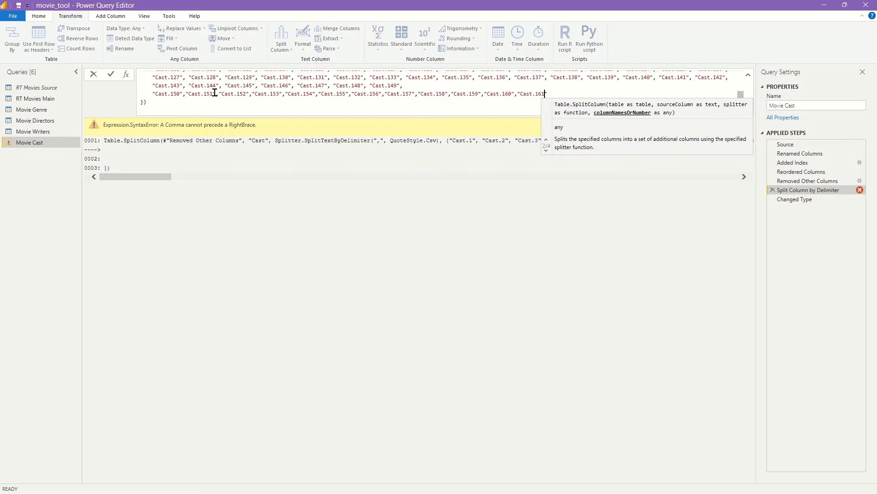
type("\",")
type("\"Cast")
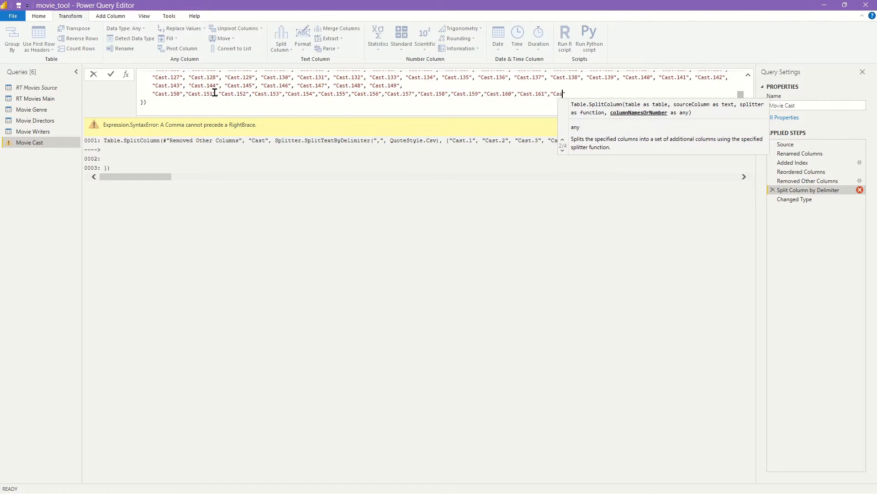
type(".162")
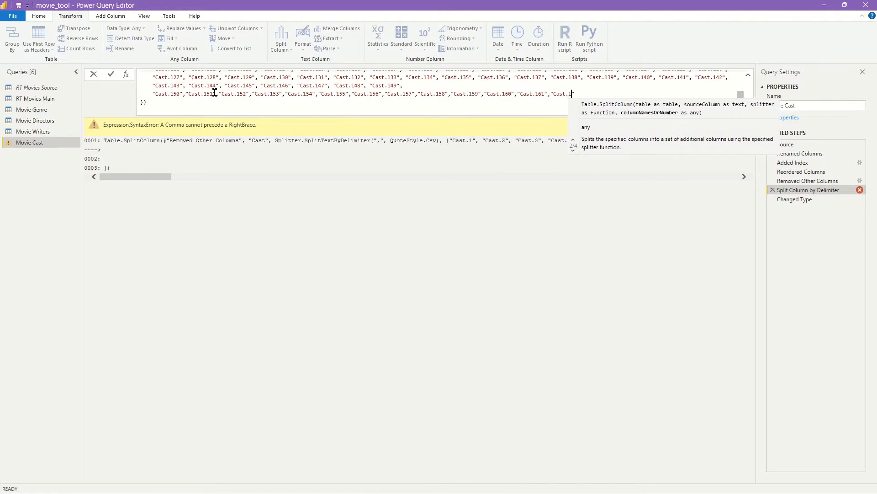
type("\",\"Cast.")
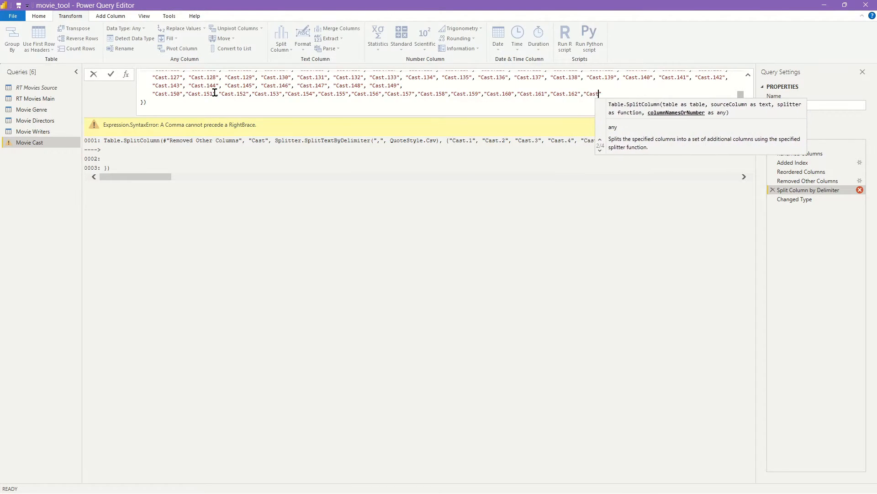
type("163\",")
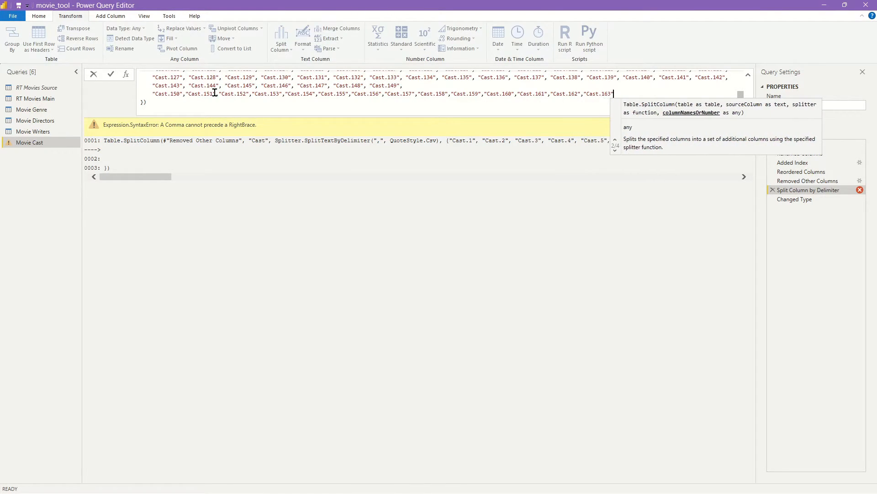
type("\"Cast.")
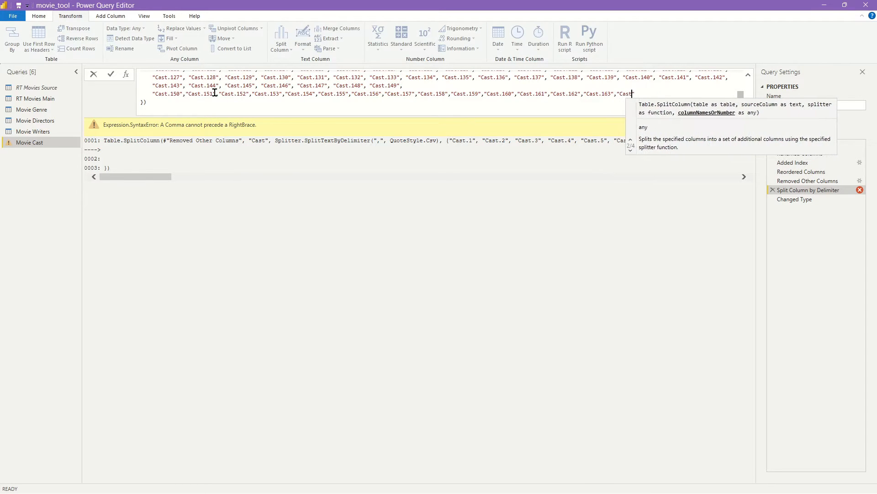
type("164\"")
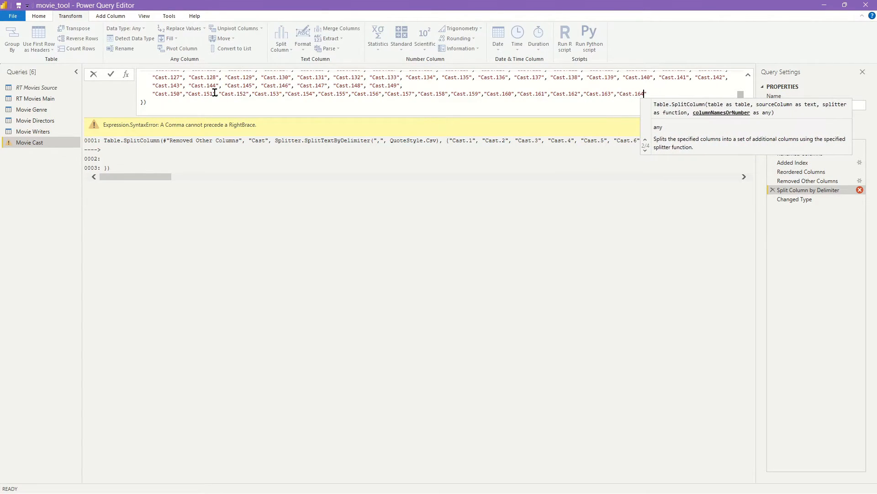
type(",\"Cast.165\",\"Cast.166")
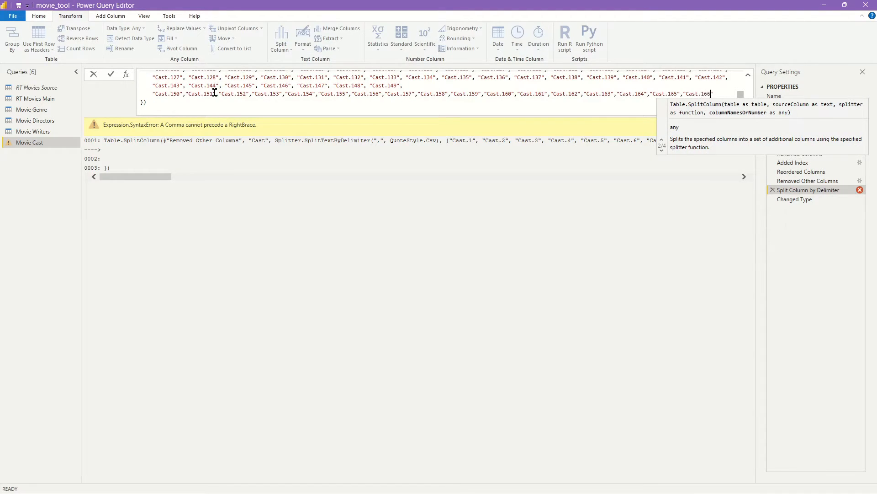
Add "Cast.167" through "Cast.172" to the split formula's column-name list, keeping the closing brackets on the same line as the last name.
type(",m")
key("Escape")
type("\"Cast.167")
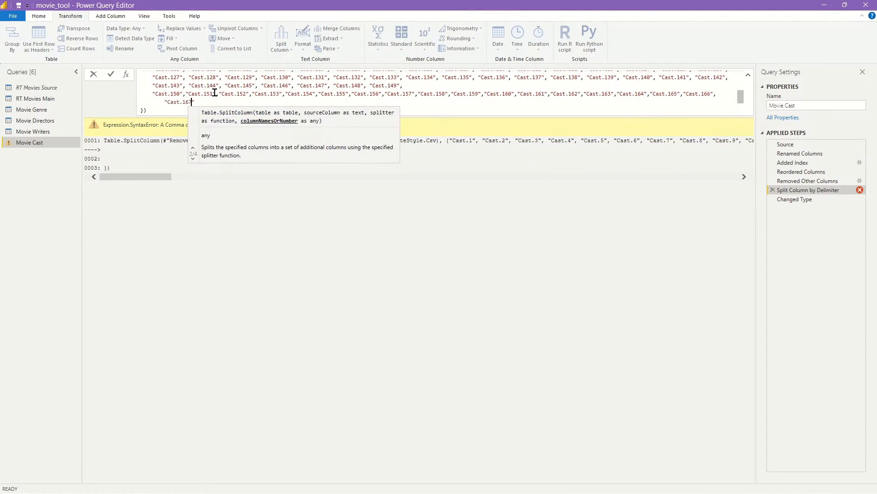
type("\",\"Cast.1")
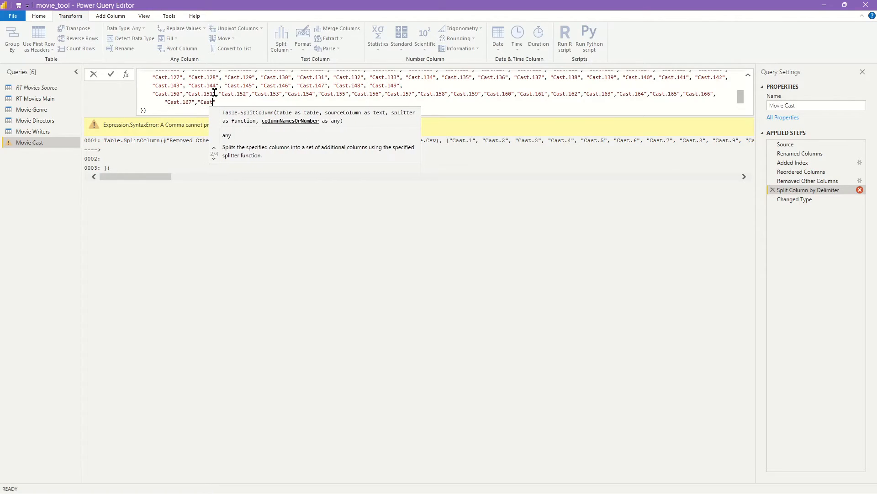
type("68\",\"Cast.169\",\"Cast.170\",\"Cast.171\",")
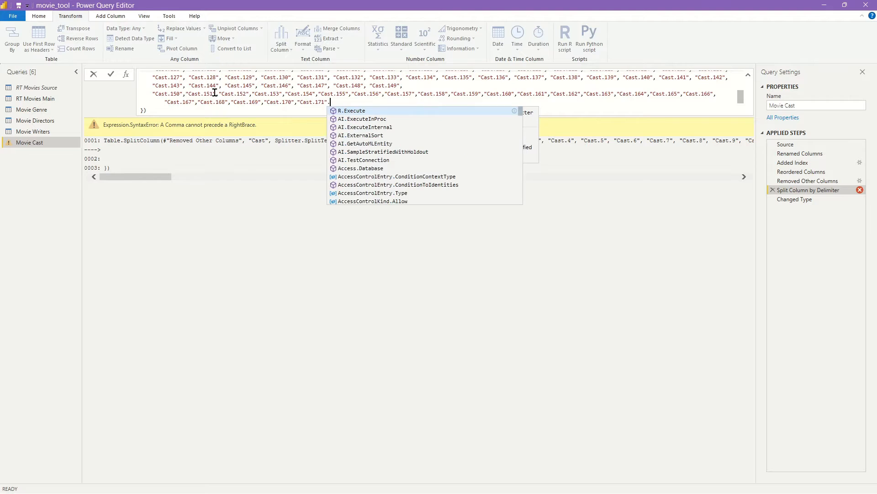
type(",")
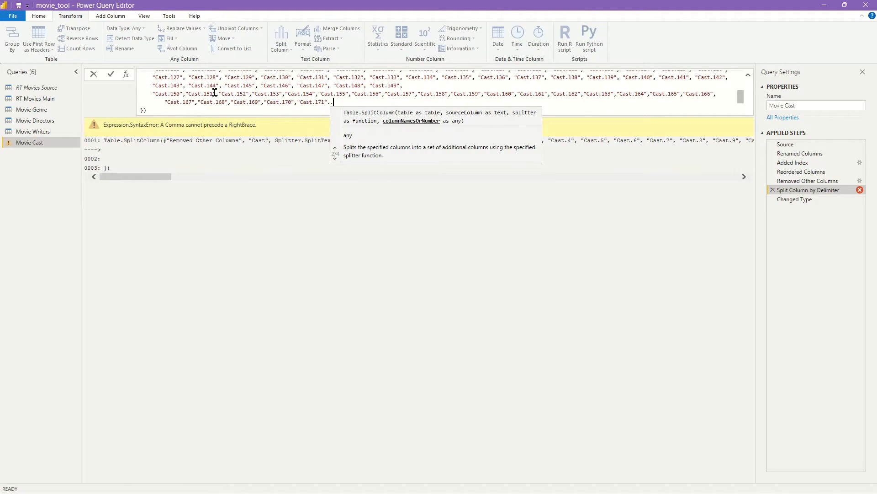
key("BackSpace")
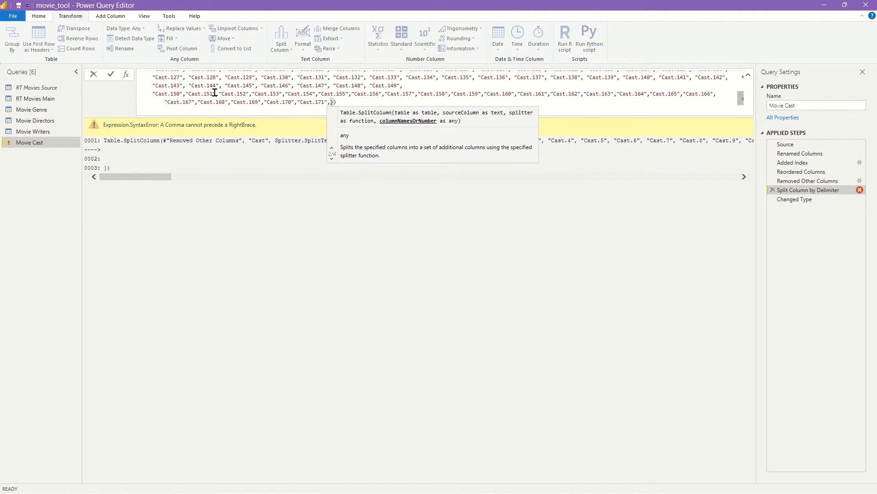
type("\"Cast.172\"")
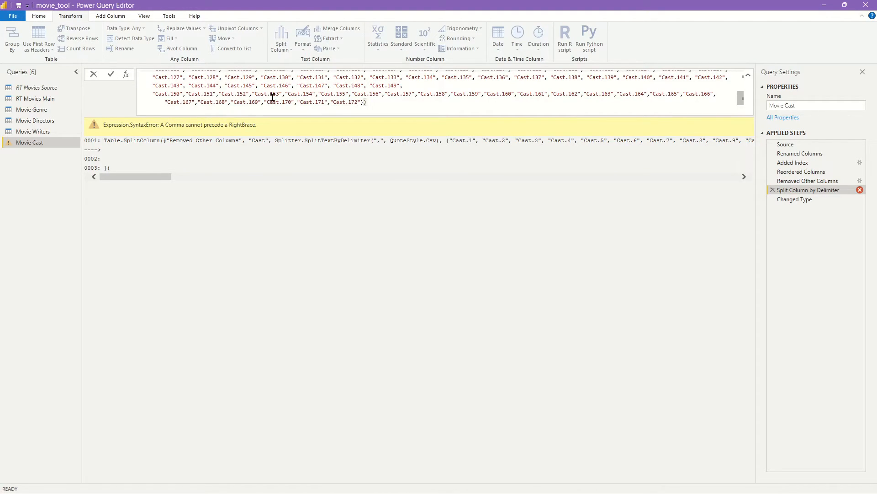
Add "Cast.173", "Cast.174" and "Cast.175" to the column-name list, apply the split formula and check the last Cast columns.
type(",")
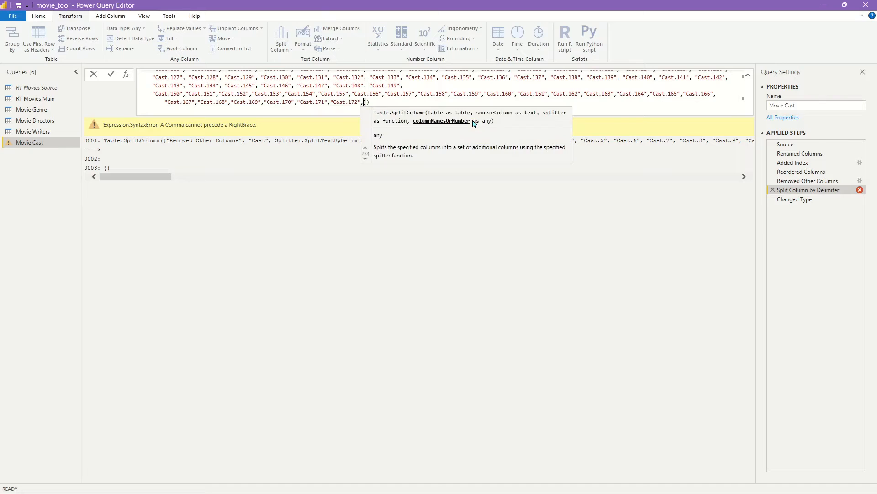
type("\"Cast.173")
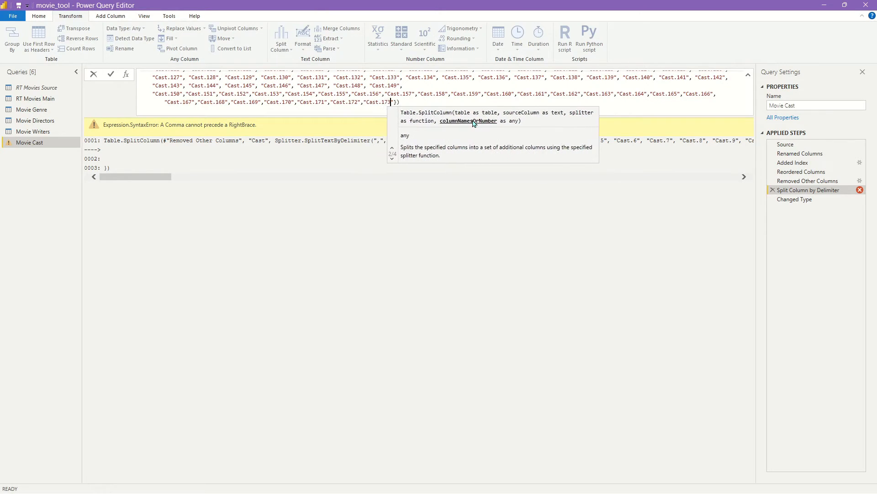
type("\",\"Cast.1")
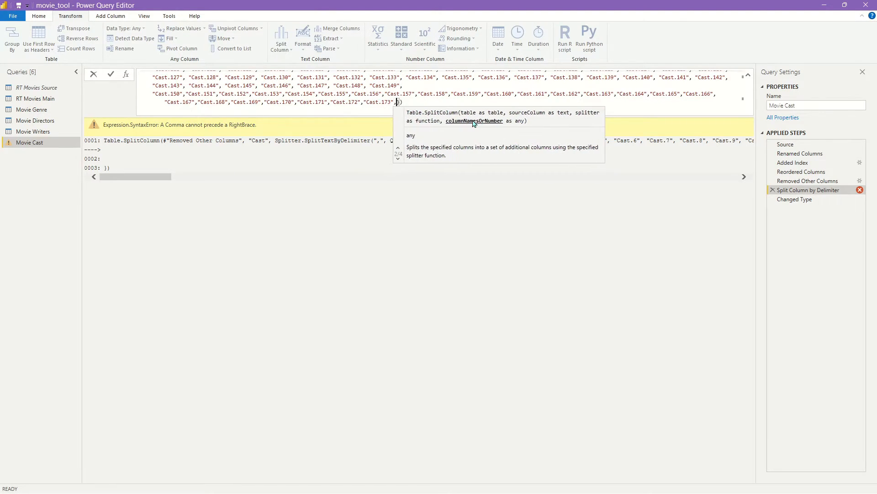
type("74\",")
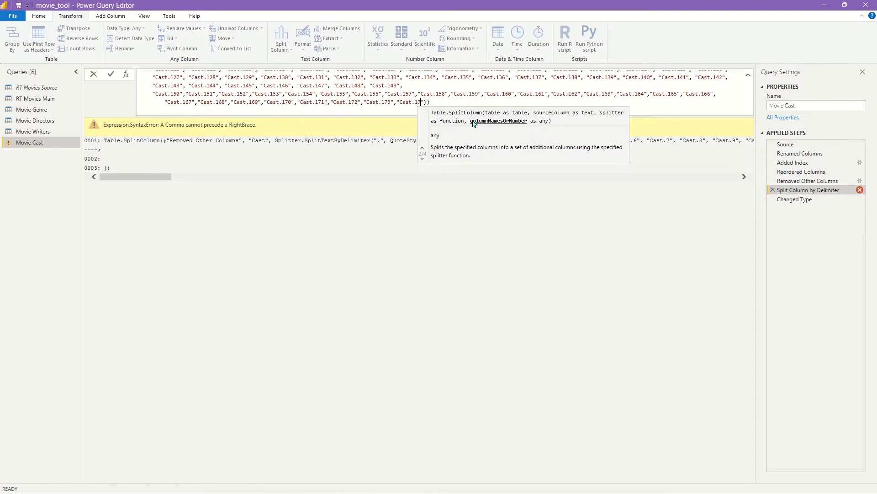
type("\"Cast.175")
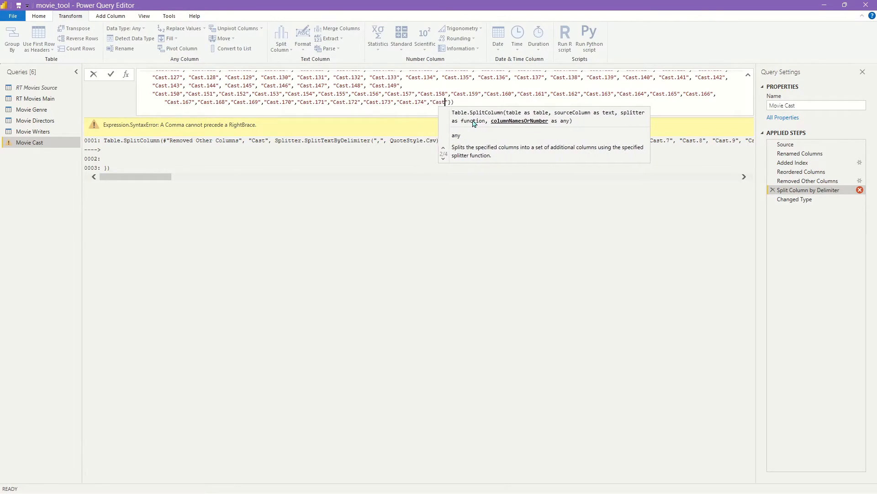
type("\"")
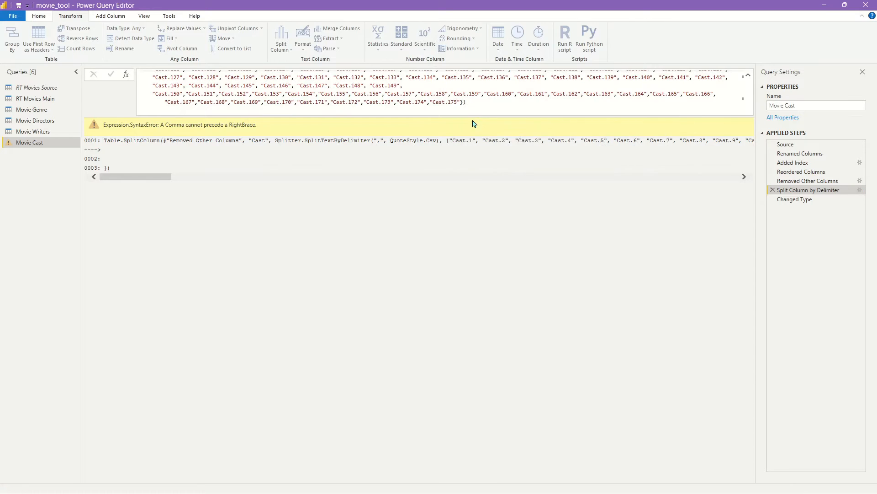
key("Return")
left_click_drag(135, 477, 723, 478)
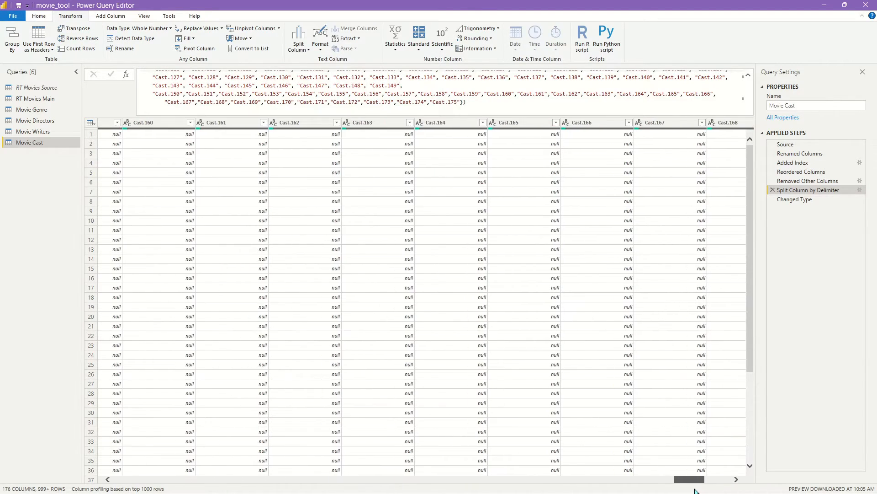
On the Changed Type step, unpivot the columns Cast.1 through Cast.175, leaving Index as it is.
left_click(796, 200)
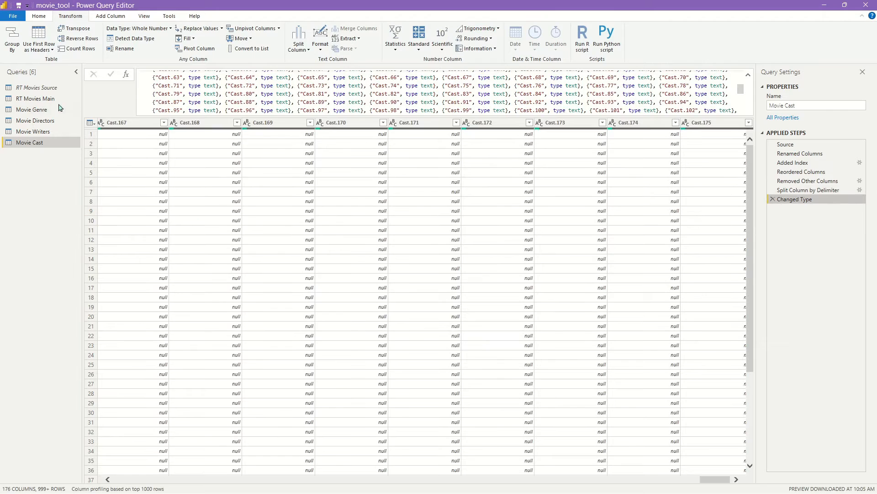
mouse_move(714, 479)
left_mouse_down()
mouse_move(128, 479)
mouse_move(715, 479)
left_mouse_up()
left_click(192, 123)
left_click(714, 123)
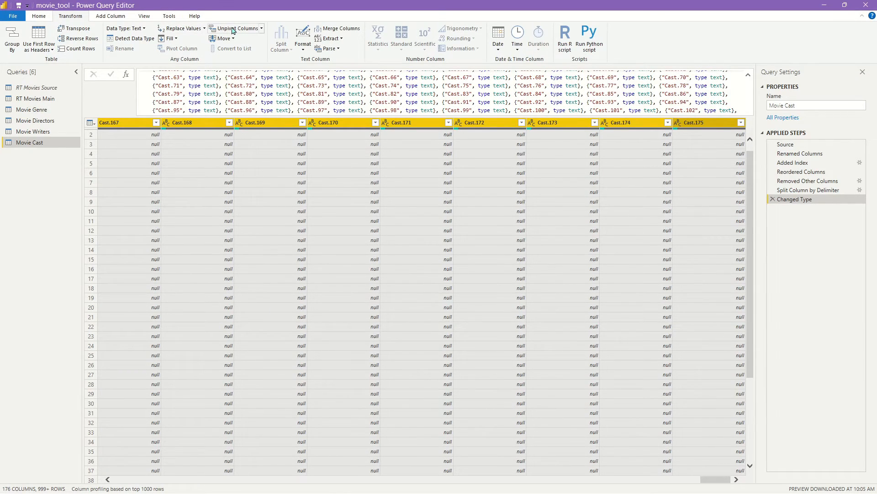
left_click(234, 30)
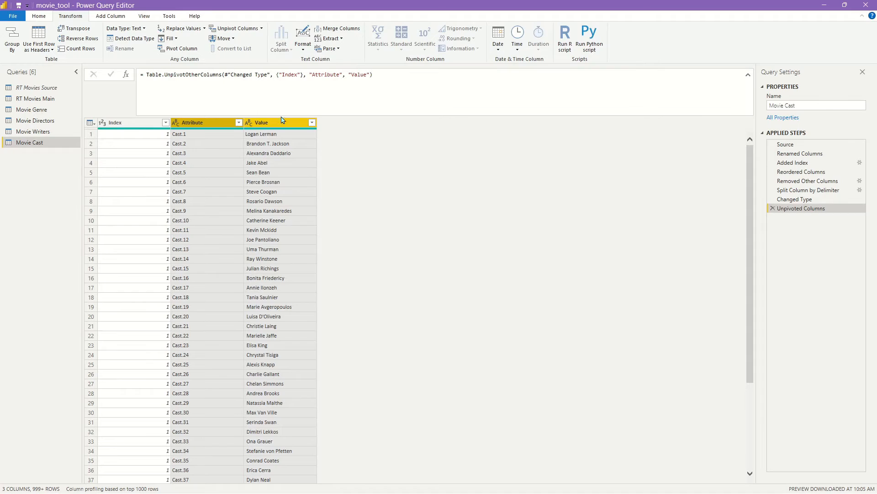
Remove the Attribute column from the unpivoted Movie Cast query.
right_click(214, 123)
left_click(431, 152)
left_click(256, 124)
left_click(200, 123)
right_click(204, 124)
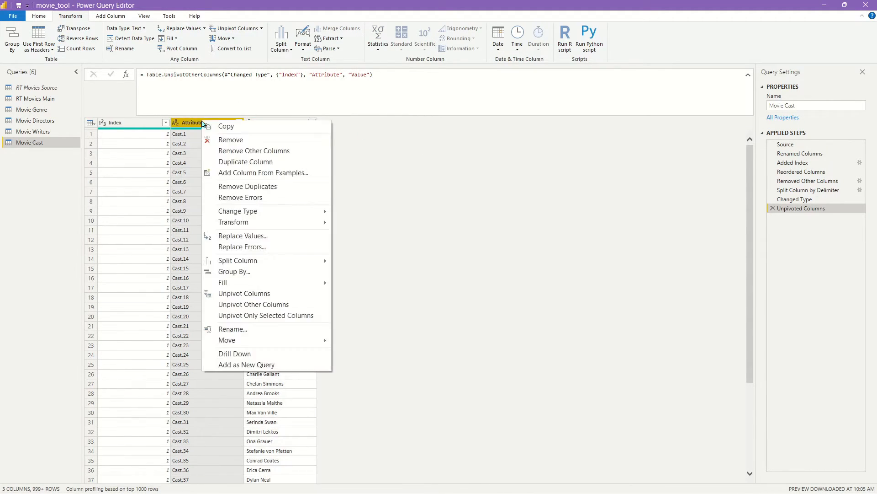
left_click(220, 139)
Rename the Value column to Actor and trim its text.
double_click(204, 122)
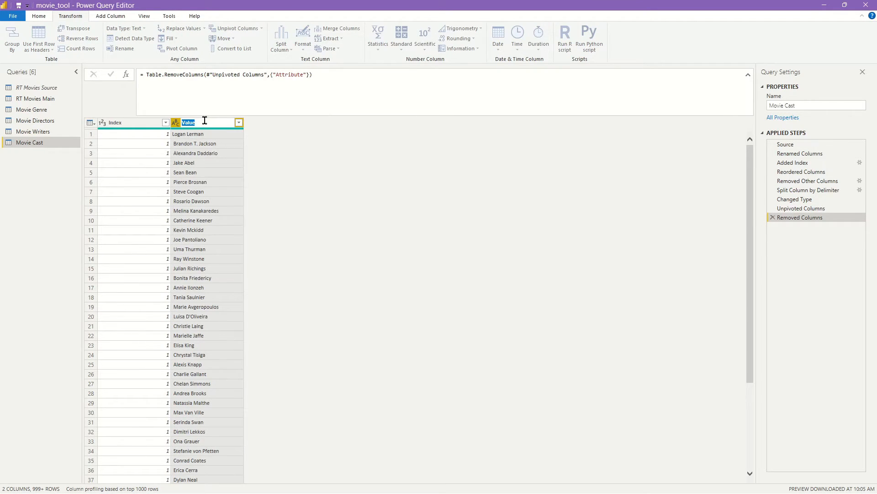
key("Return")
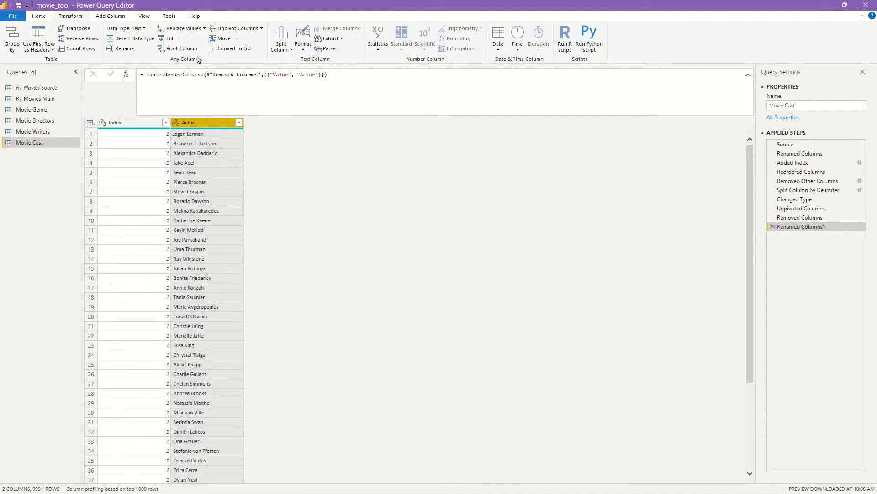
right_click(214, 126)
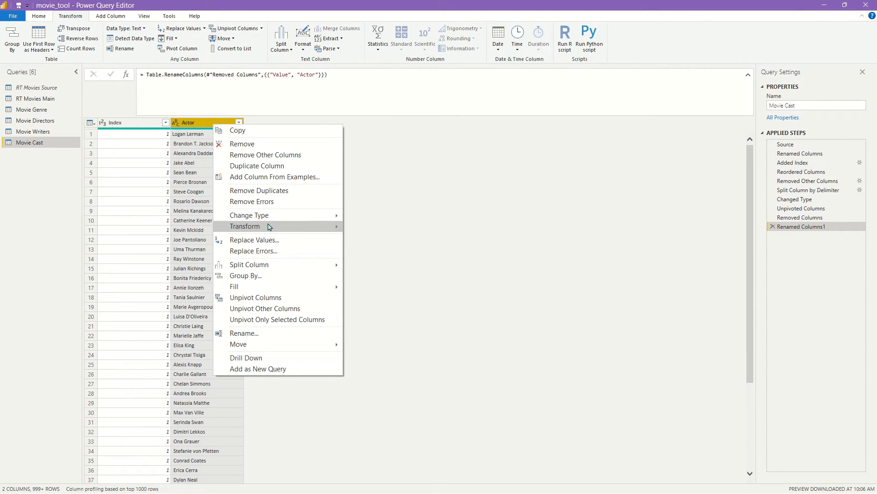
mouse_move(289, 227)
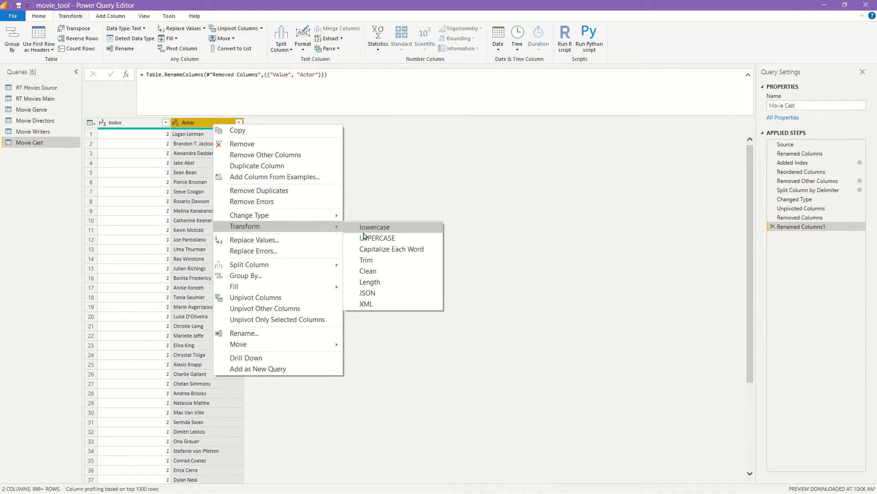
left_click(391, 264)
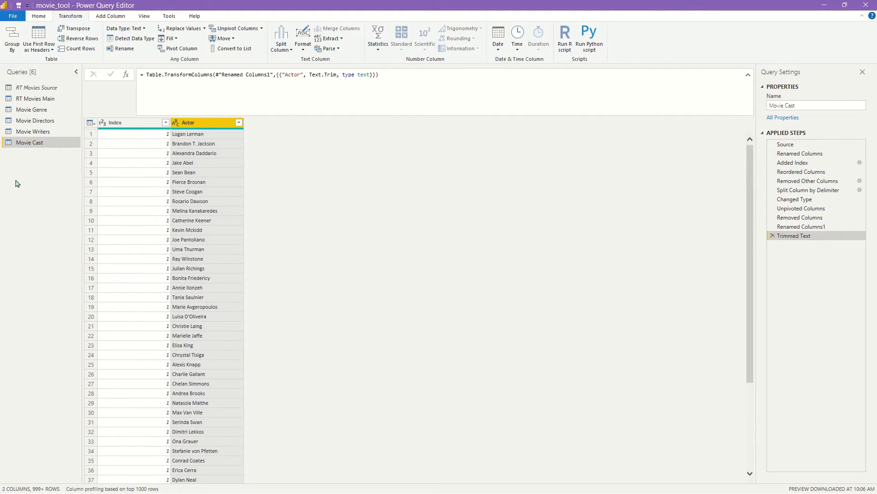
Remove the Genre, Director, Writer and Cast columns from the RT Movies Main query.
left_click(39, 131)
left_click(39, 111)
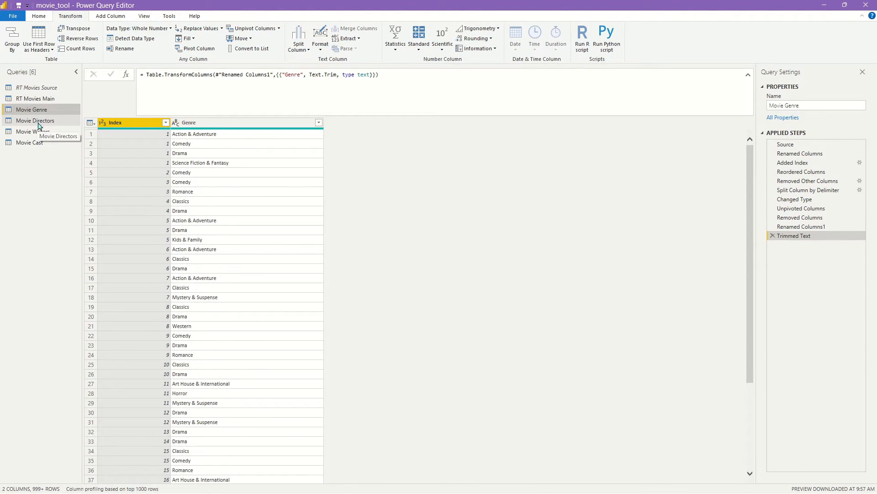
left_click(41, 98)
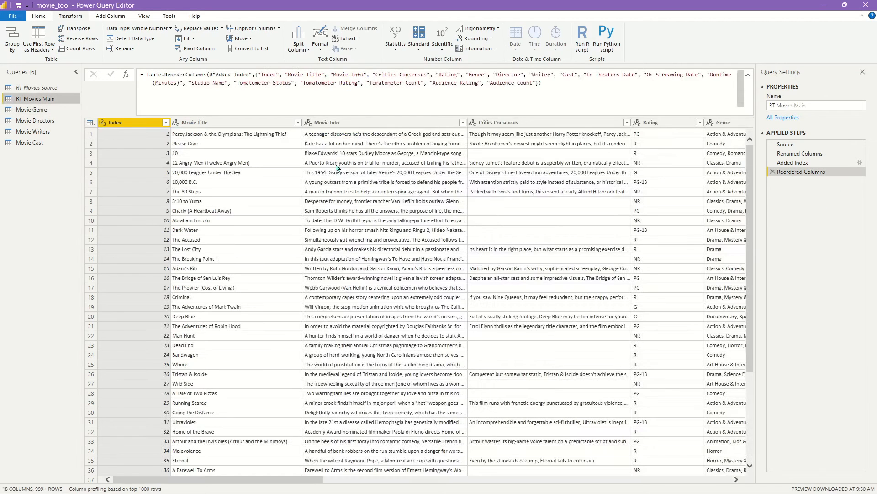
left_click_drag(293, 480, 448, 485)
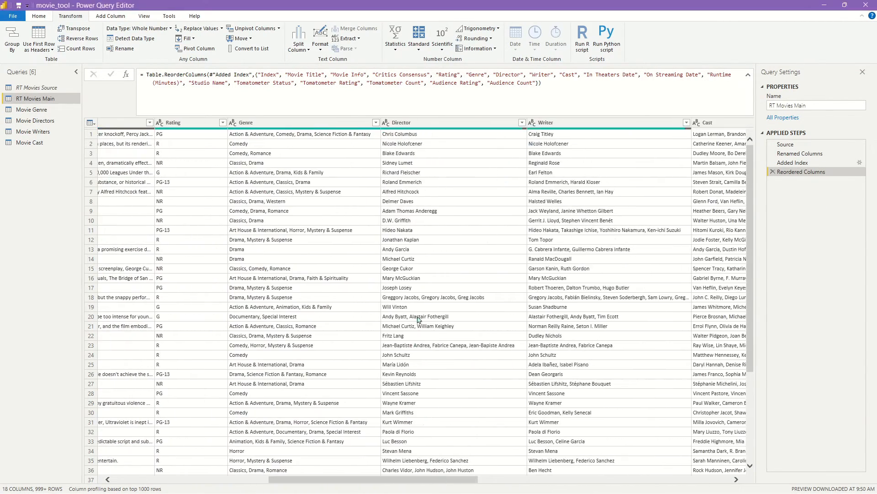
left_click(318, 122)
left_click(430, 124, "ctrl")
left_click(571, 124, "ctrl")
left_click(706, 125, "ctrl")
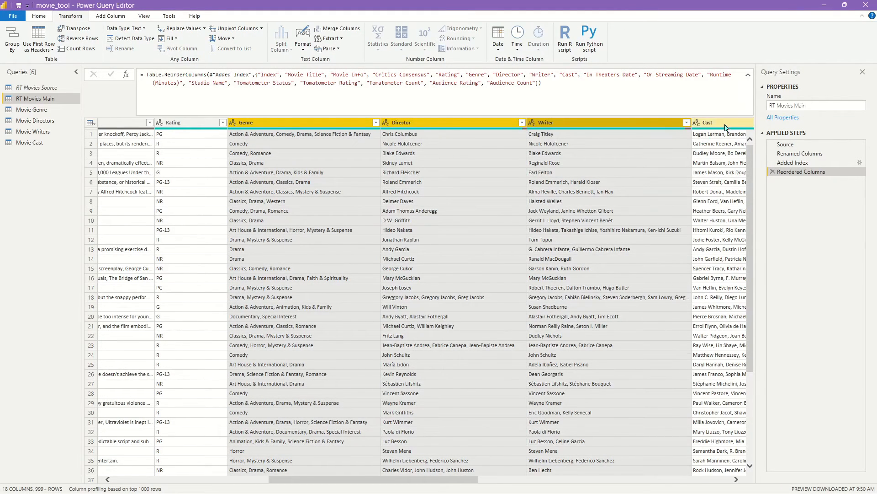
right_click(677, 123)
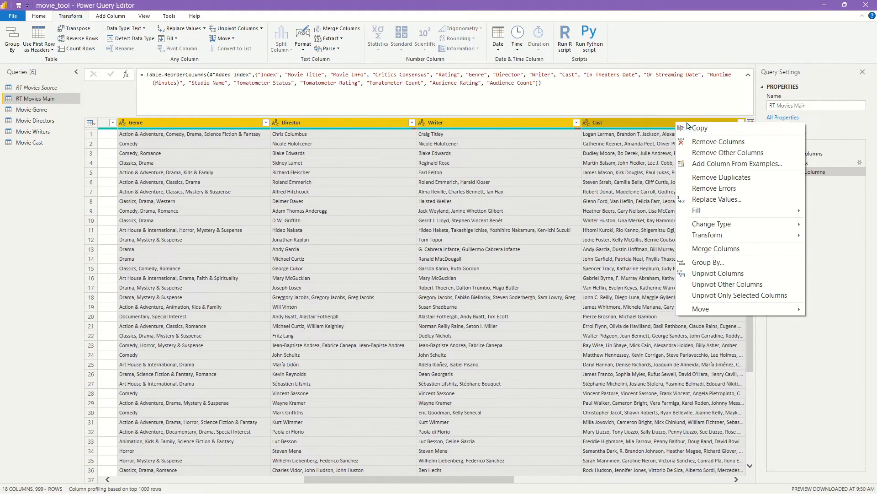
left_click(714, 144)
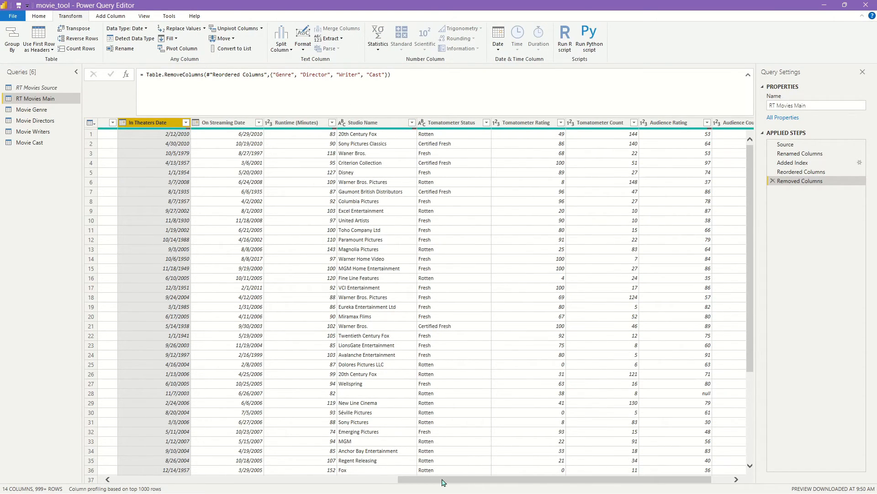
Check the remaining RT Movies Main columns, then close the Power Query Editor and apply all query changes.
left_click_drag(442, 482, 480, 481)
left_click_drag(545, 479, 72, 483)
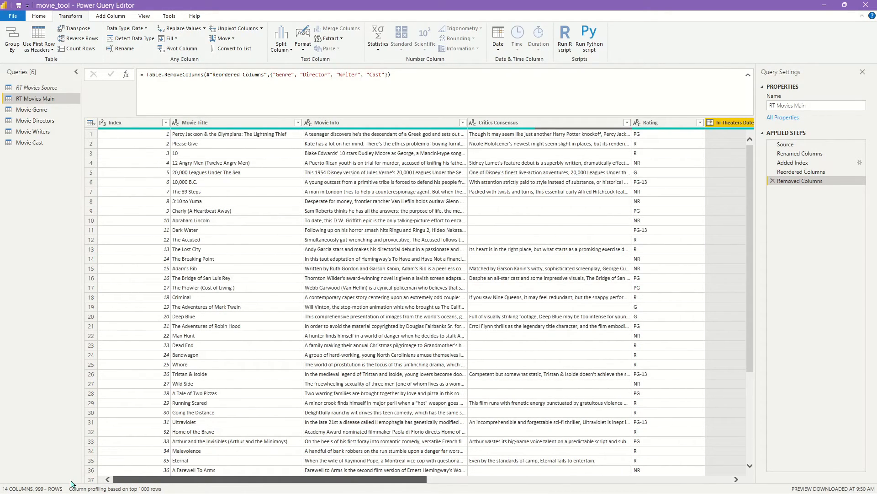
left_click_drag(88, 484, 2, 267)
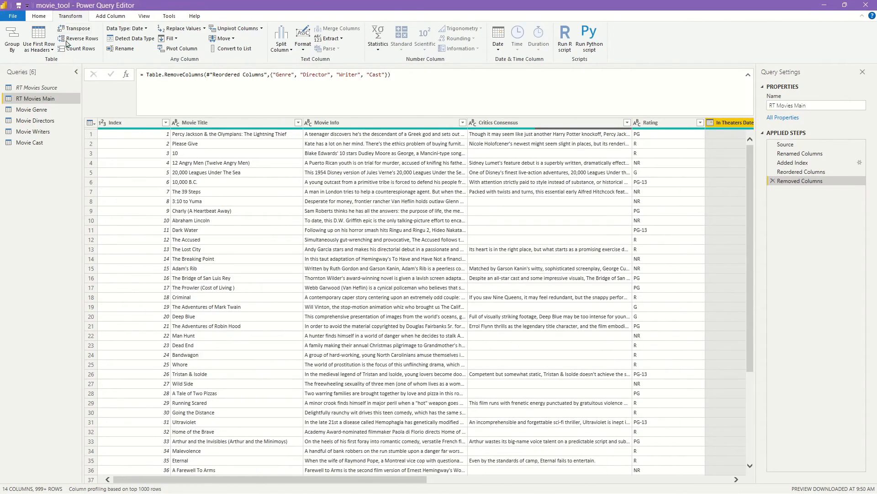
left_click(45, 21)
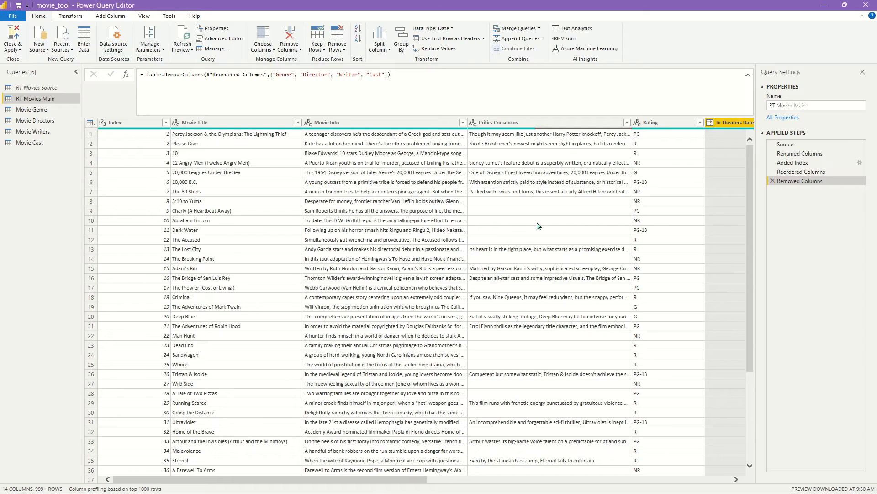
left_click(12, 36)
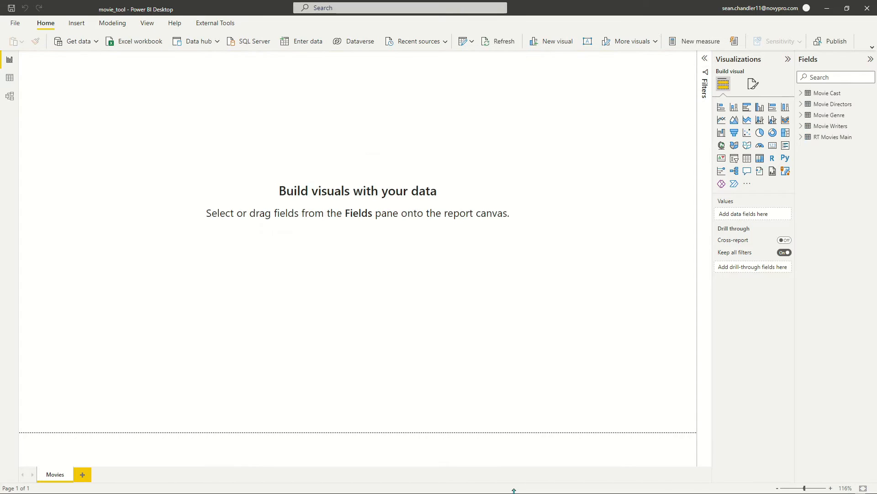
Examine the loaded data of the Movie Cast, Movie Directors, Movie Genre, Movie Writers and RT Movies Main tables.
left_click(8, 79)
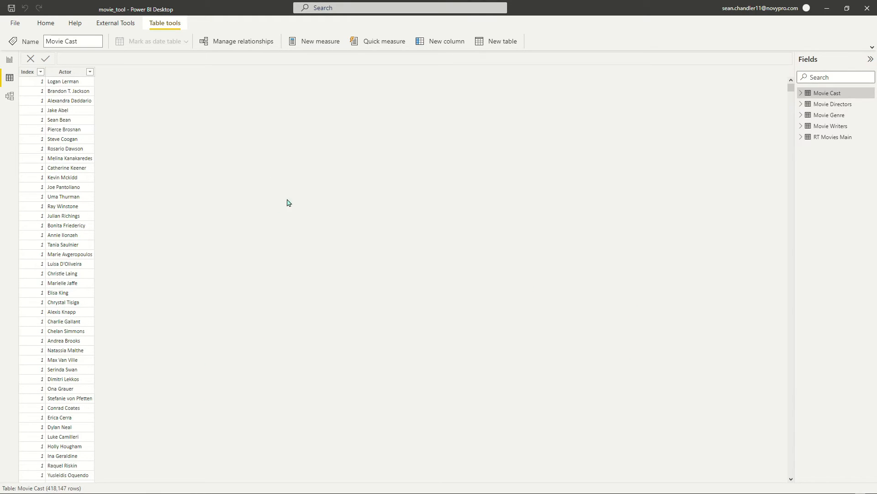
left_click(822, 105)
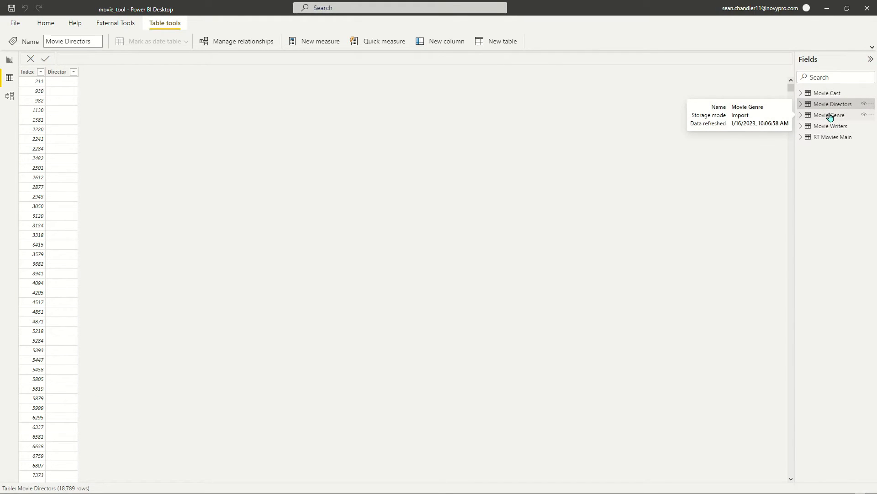
left_click(831, 116)
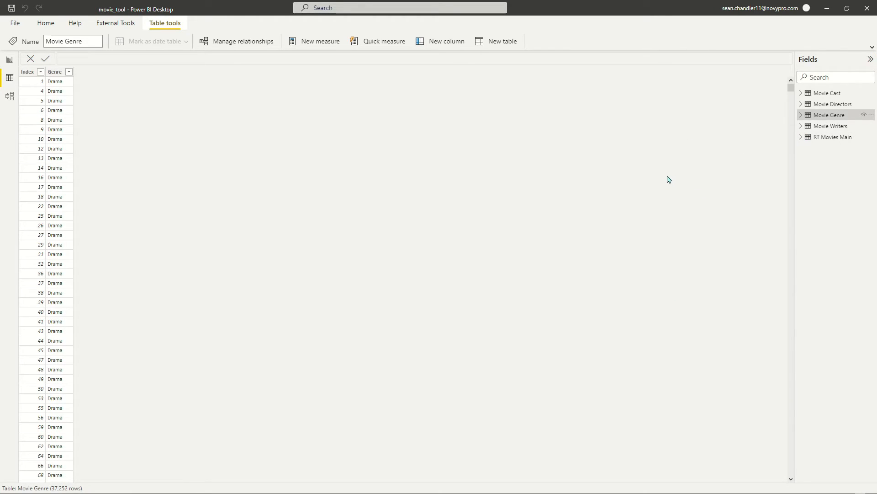
left_click(830, 129)
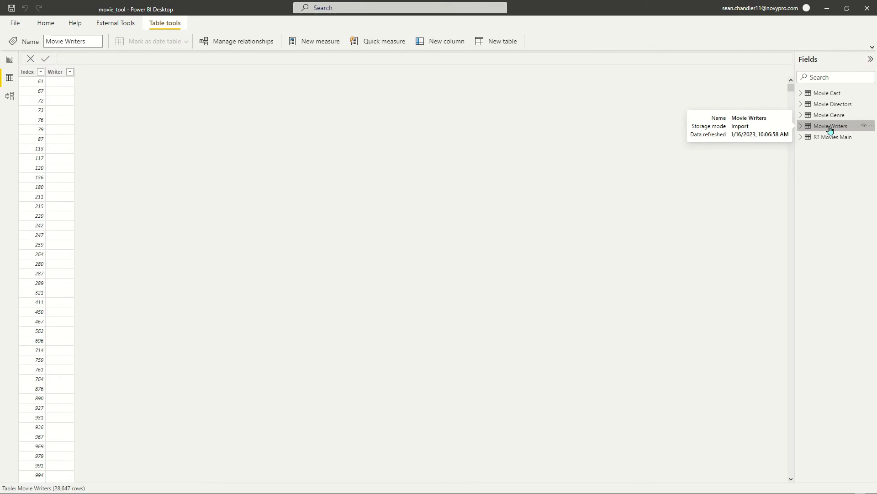
left_click(831, 138)
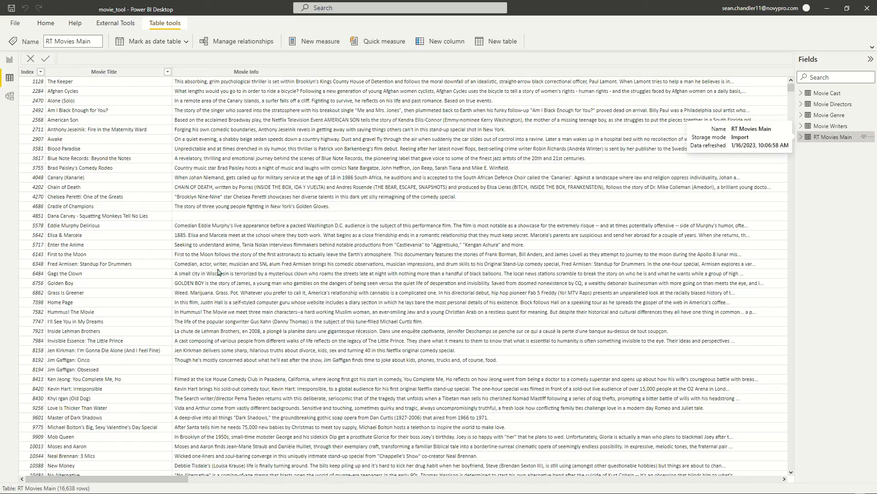
scroll(421, 277, "down", 2)
scroll(421, 275, "up", 3)
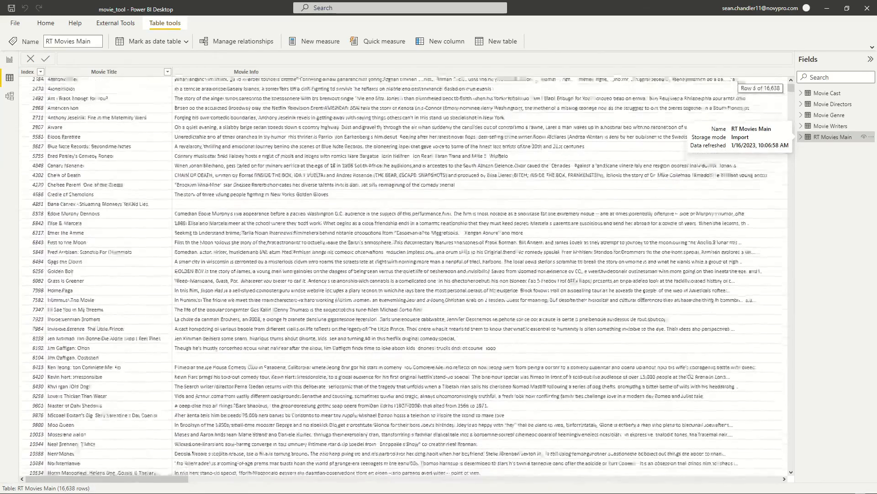
Arrange the model diagram with RT Movies Main in the centre and Movie Directors and Movie Cast to its right.
left_click(9, 95)
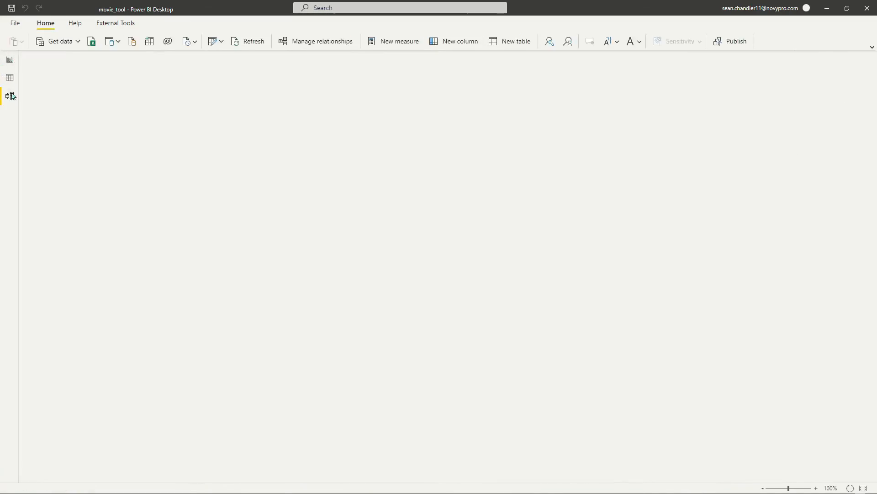
left_click_drag(300, 220, 435, 210)
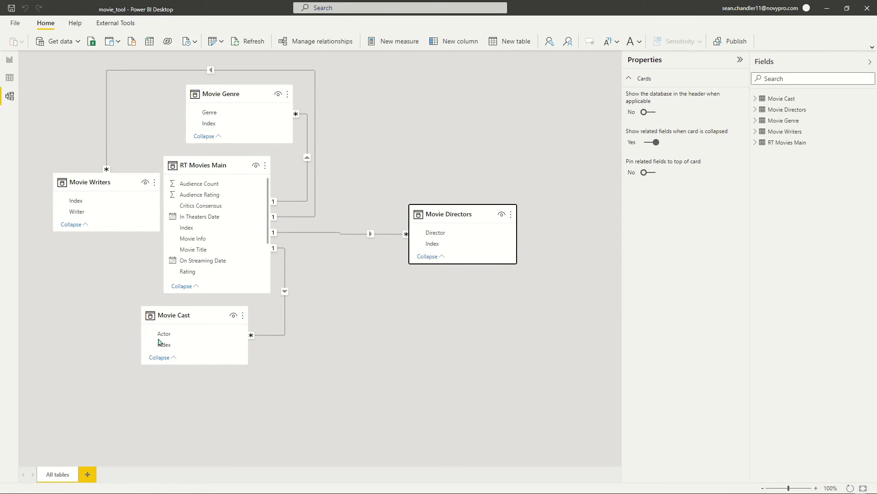
left_click_drag(188, 313, 452, 334)
left_click_drag(233, 165, 279, 196)
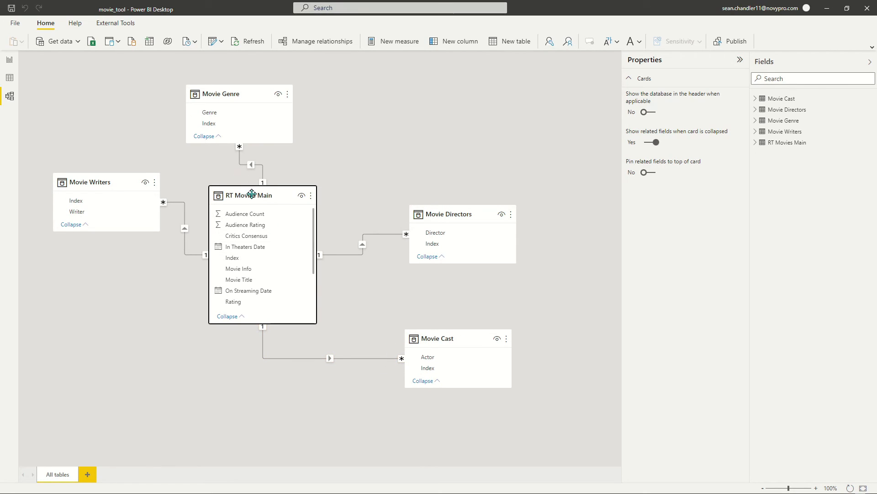
left_click_drag(253, 196, 266, 196)
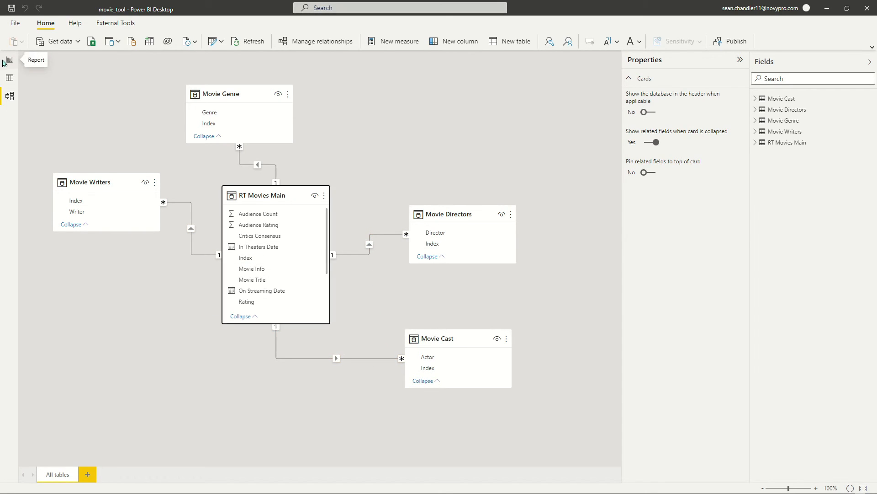
Shift RT Movies Main slightly closer to Movie Directors in the model diagram and return to the blank Movies report page.
left_click(9, 61)
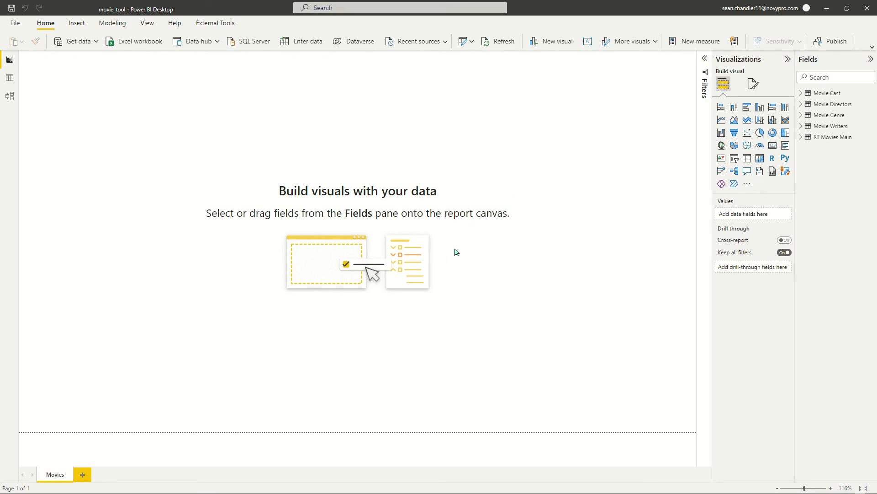
left_click(9, 95)
left_click_drag(313, 196, 326, 202)
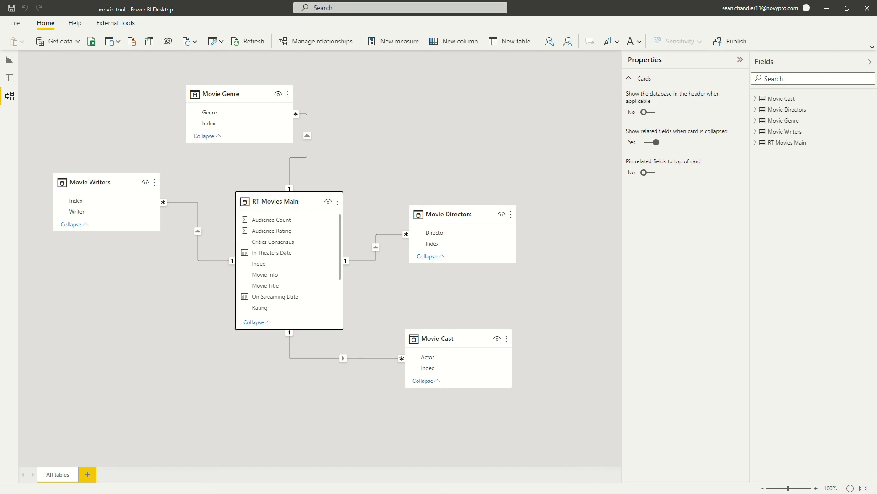
left_click(10, 60)
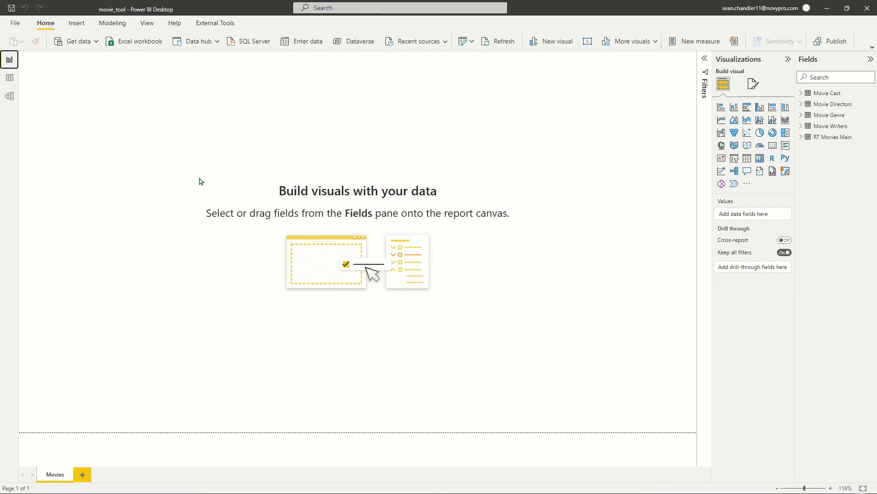